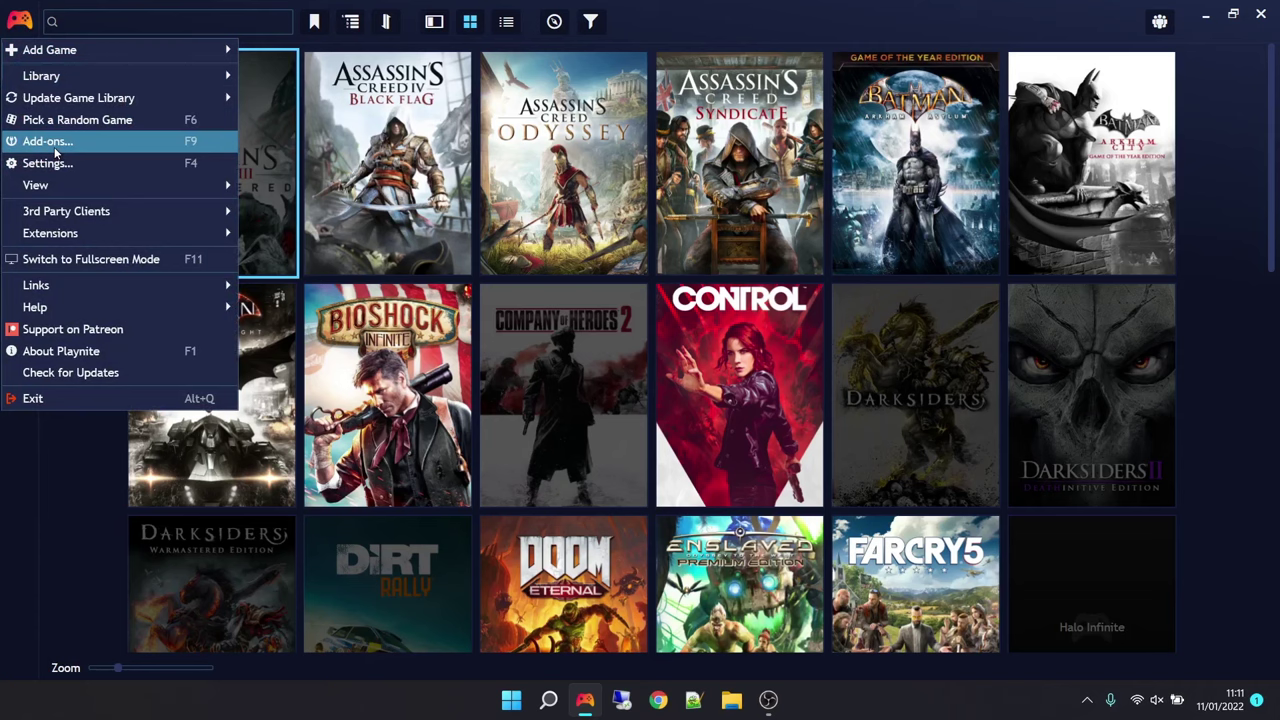
Install the PS5ish fullscreen theme from the add-on browser, save the changes and restart Playnite.
click(50, 142)
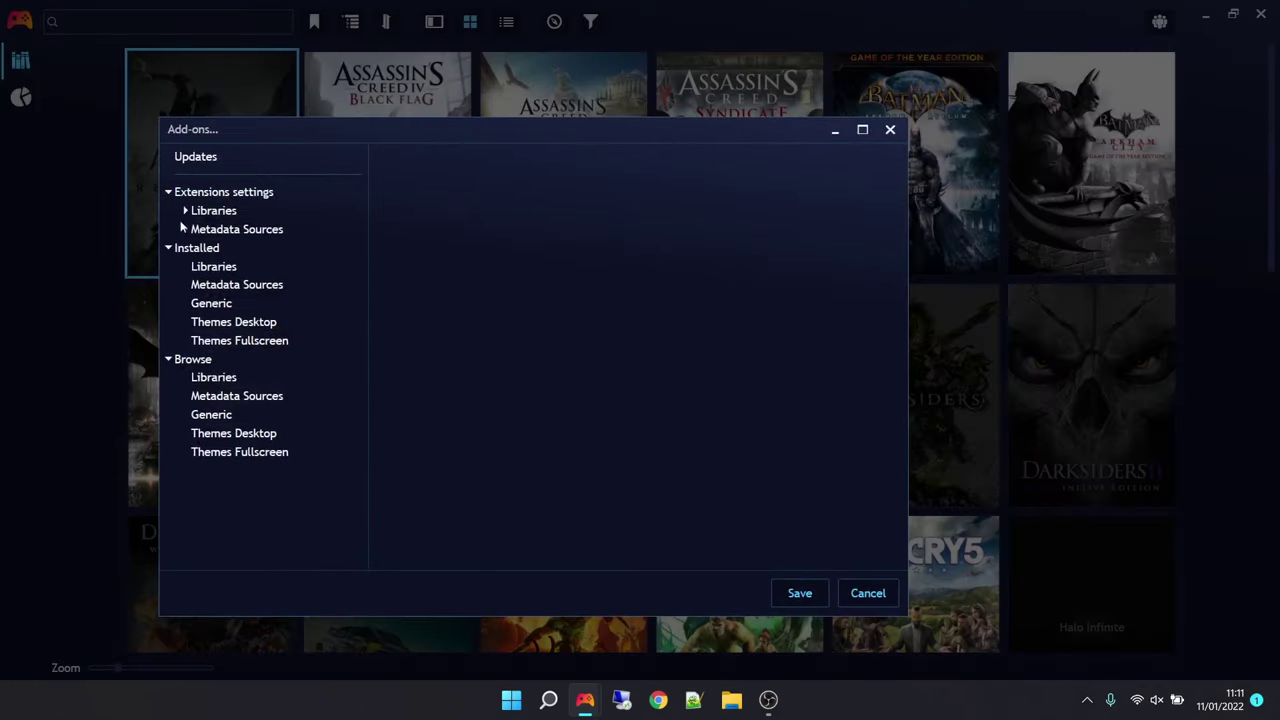
click(233, 453)
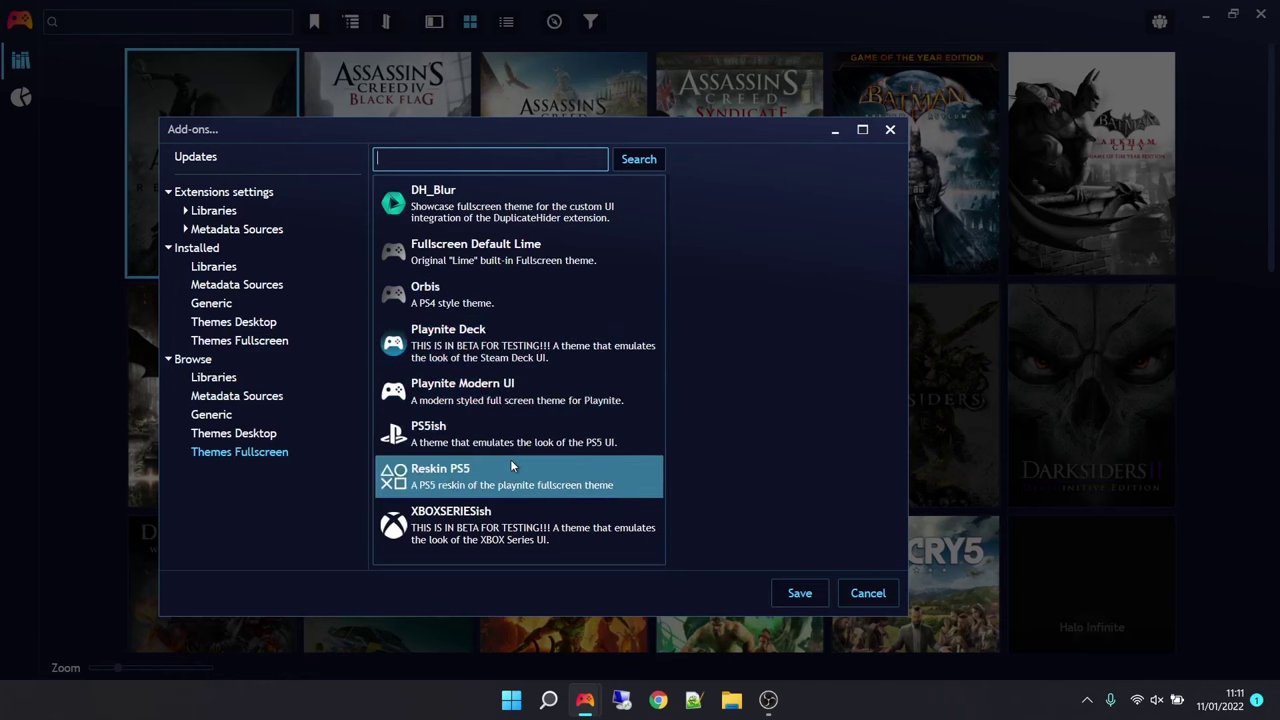
click(490, 438)
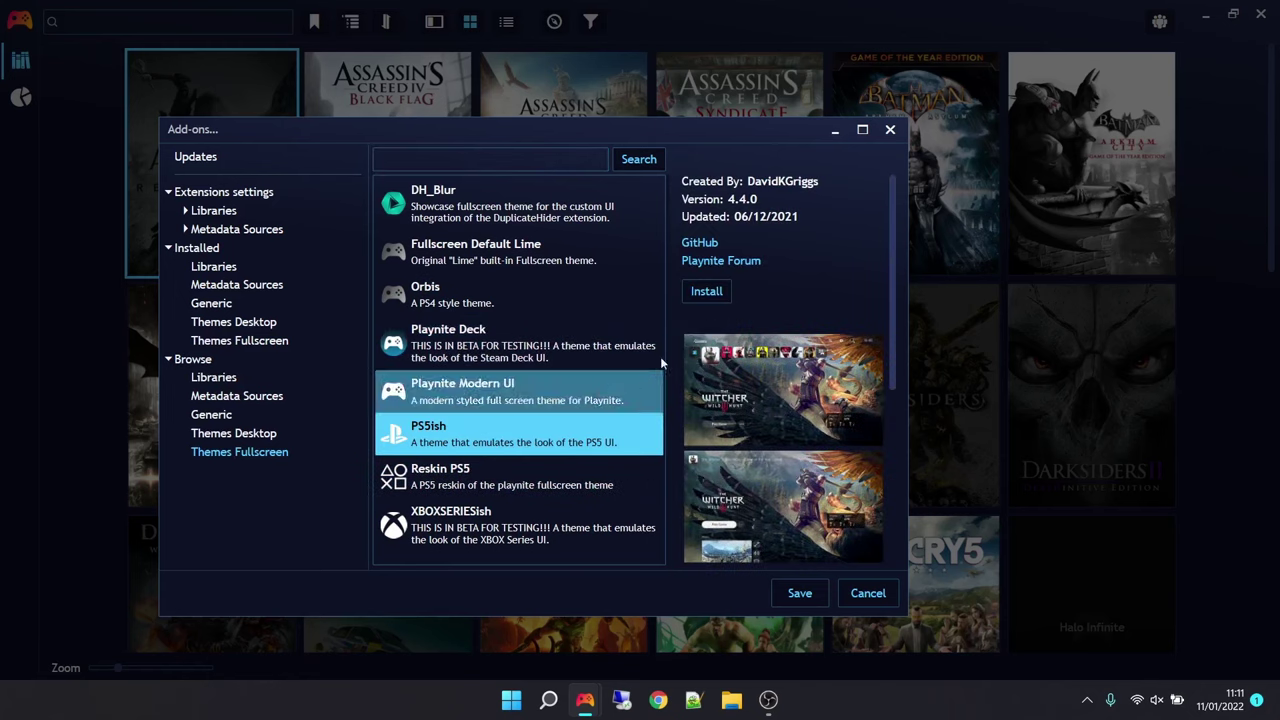
click(707, 292)
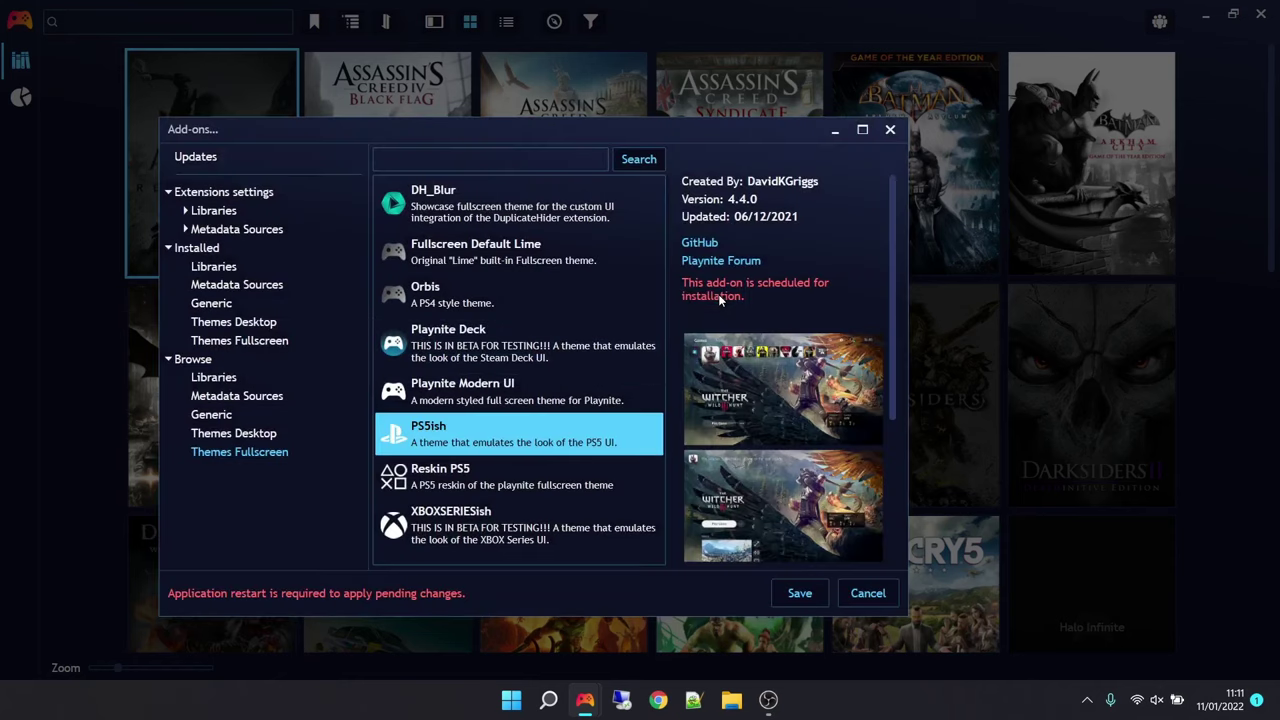
click(795, 594)
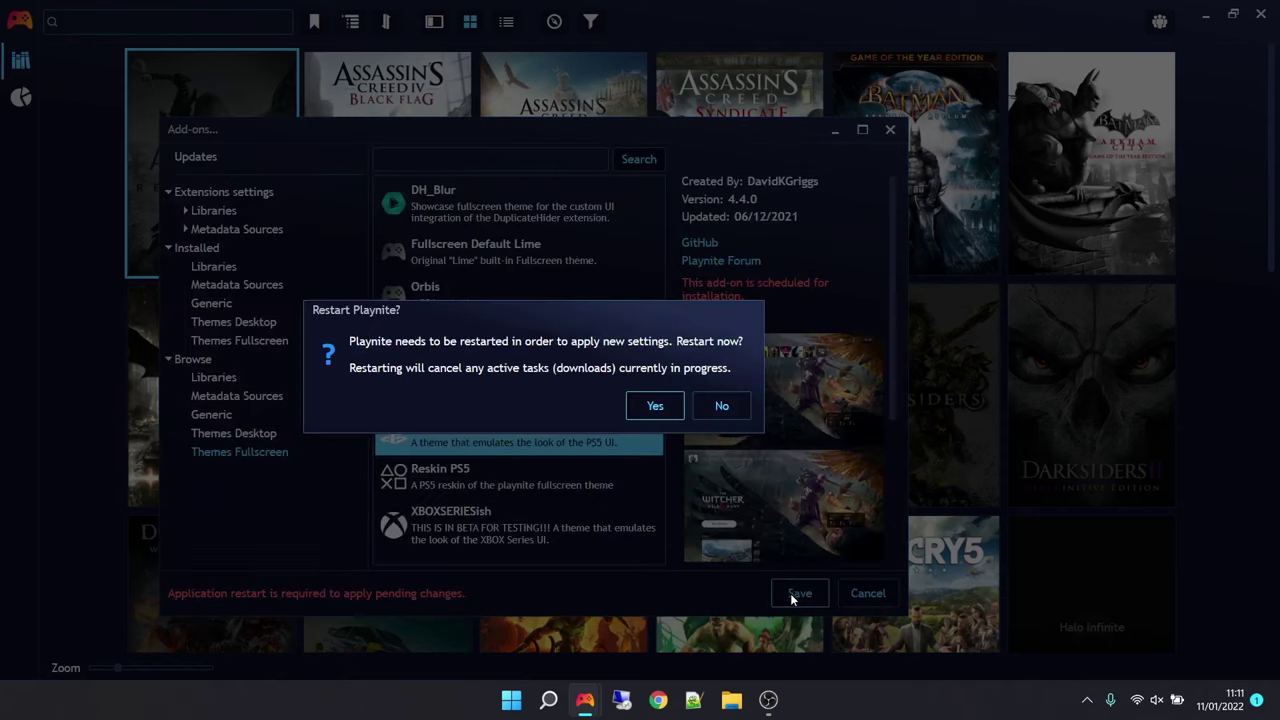
click(651, 414)
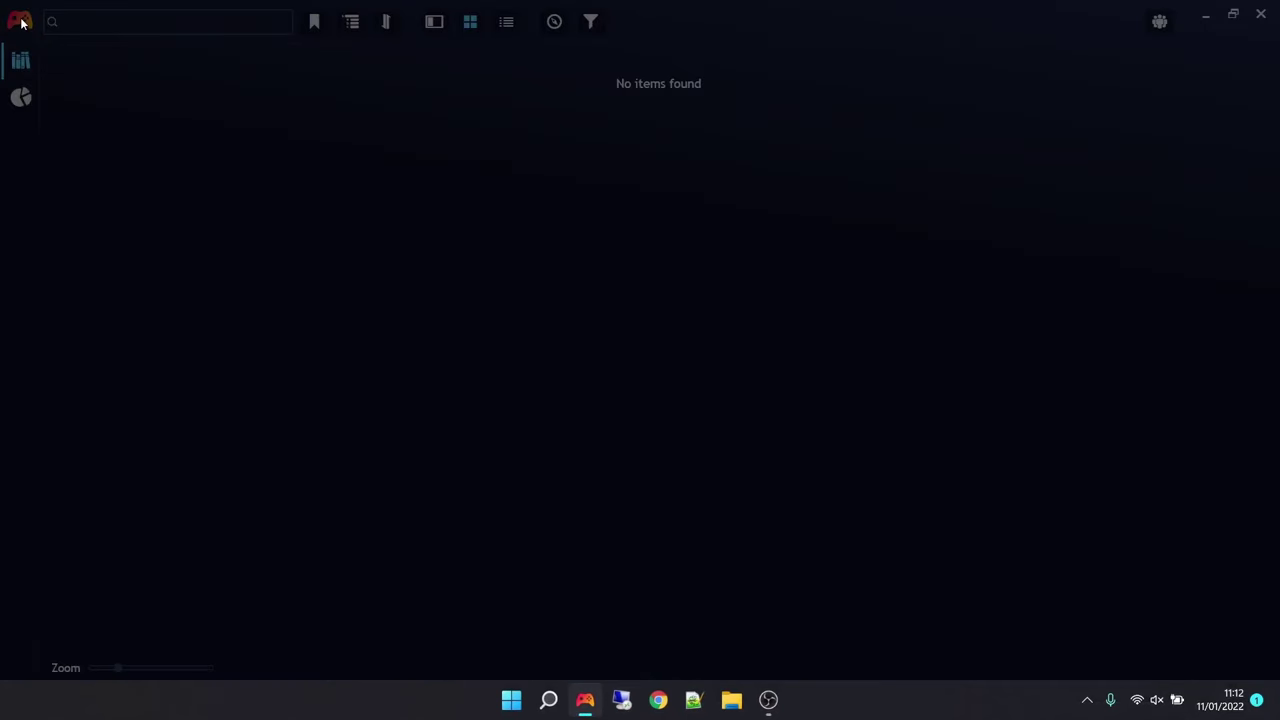
Switch Playnite to Fullscreen Mode.
click(20, 21)
click(92, 482)
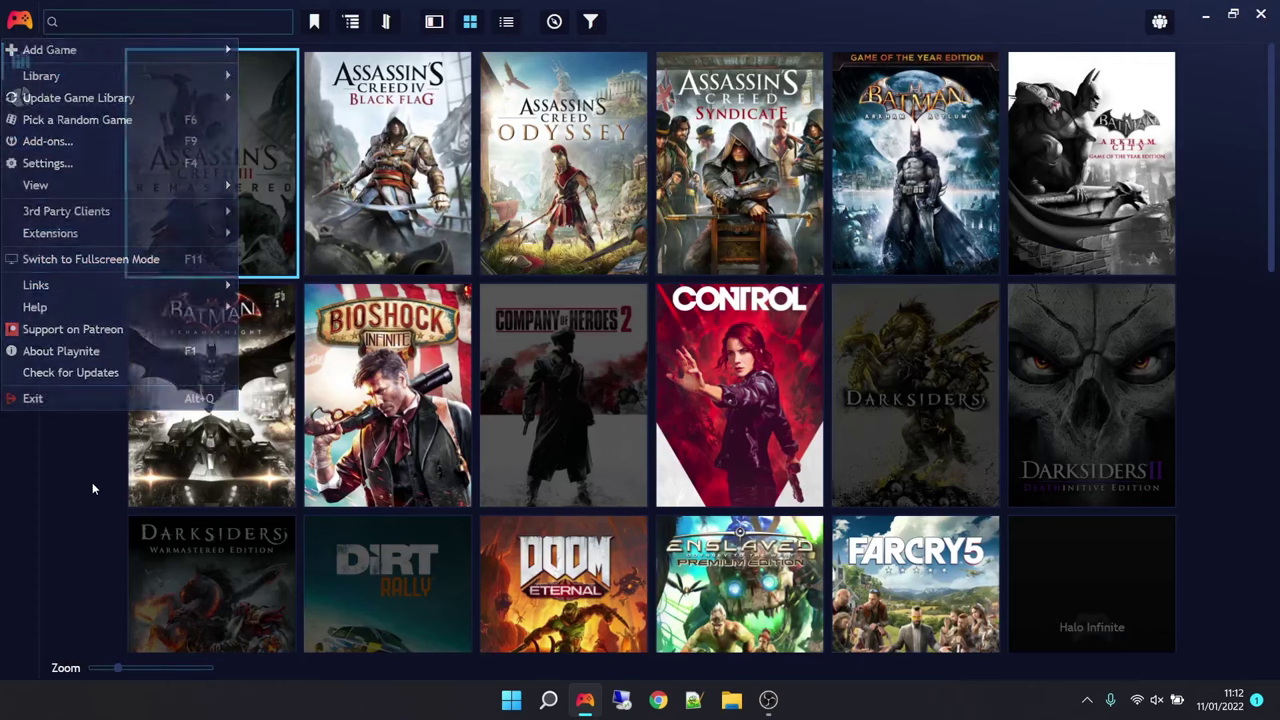
click(20, 24)
click(73, 261)
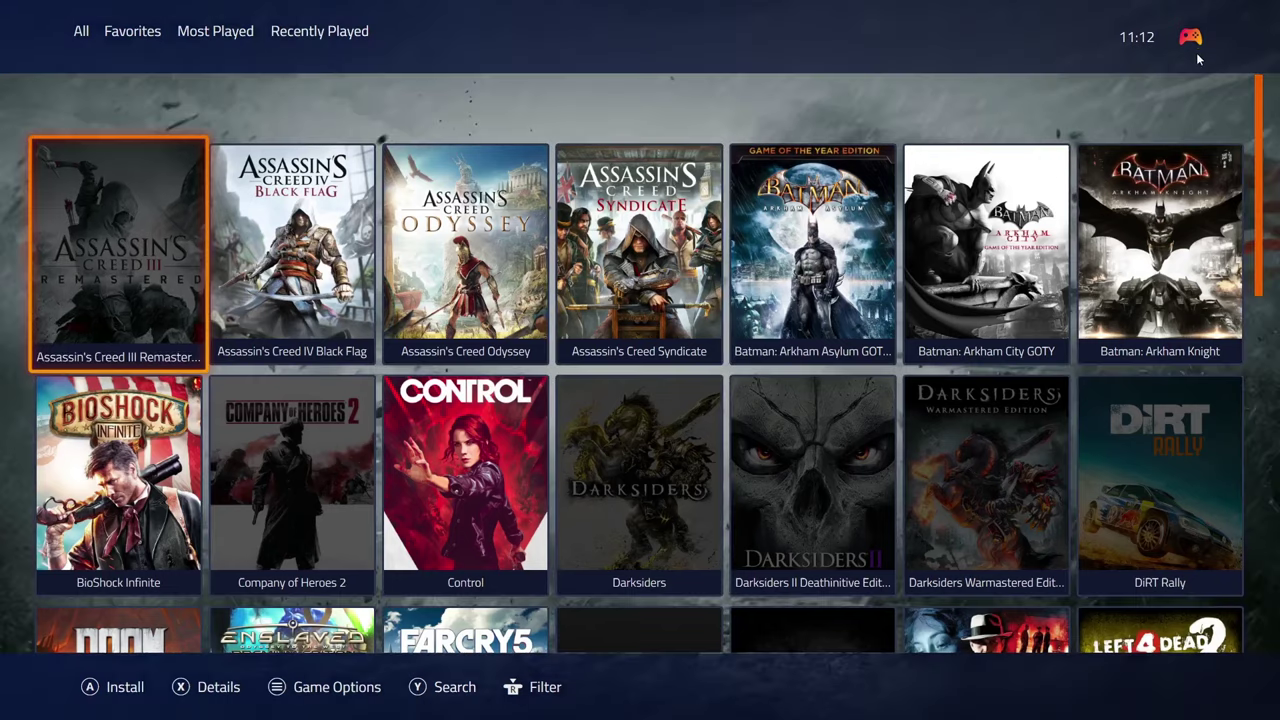
Set the fullscreen theme to PS5ish in the visual settings and restart Playnite to apply it.
click(1190, 38)
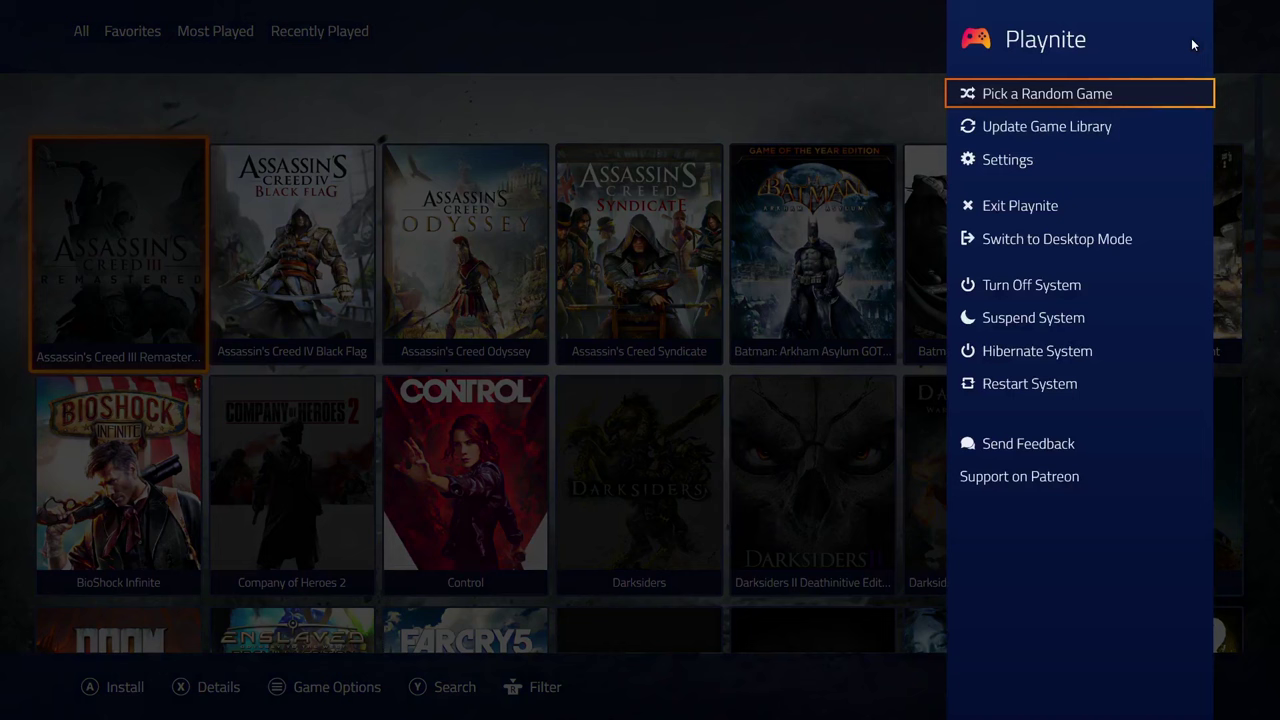
click(1015, 160)
click(1012, 134)
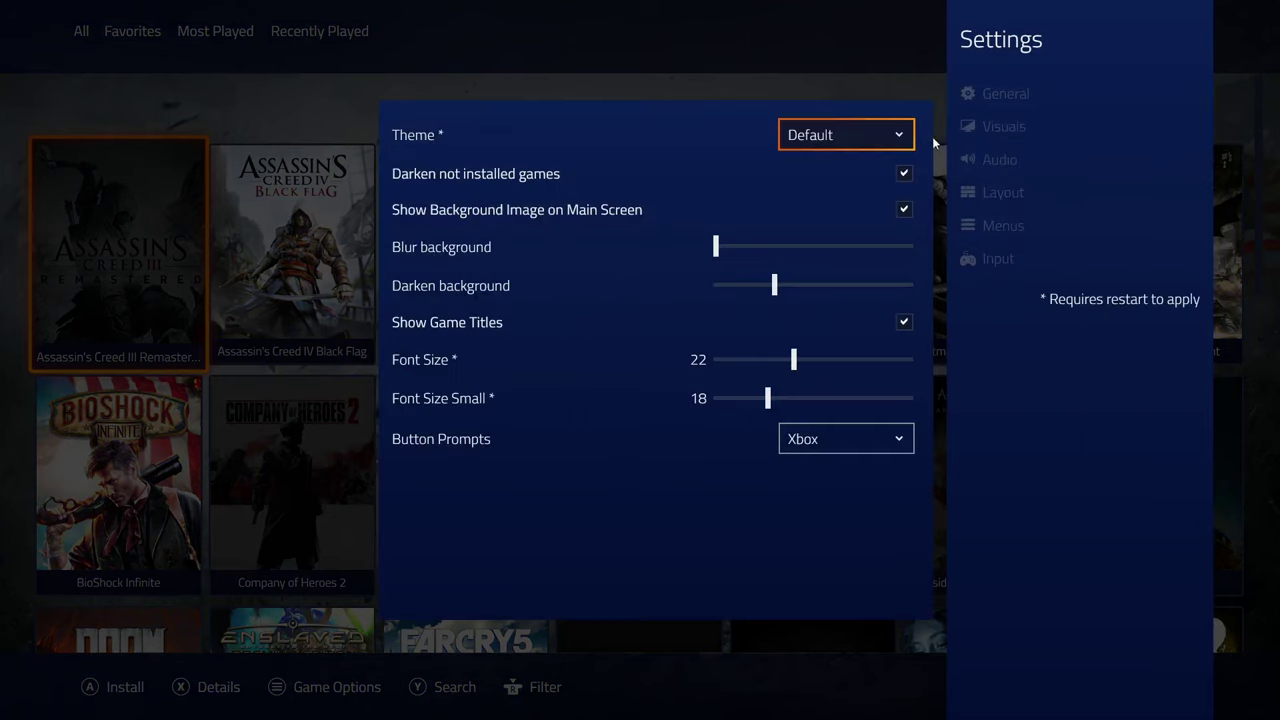
click(896, 134)
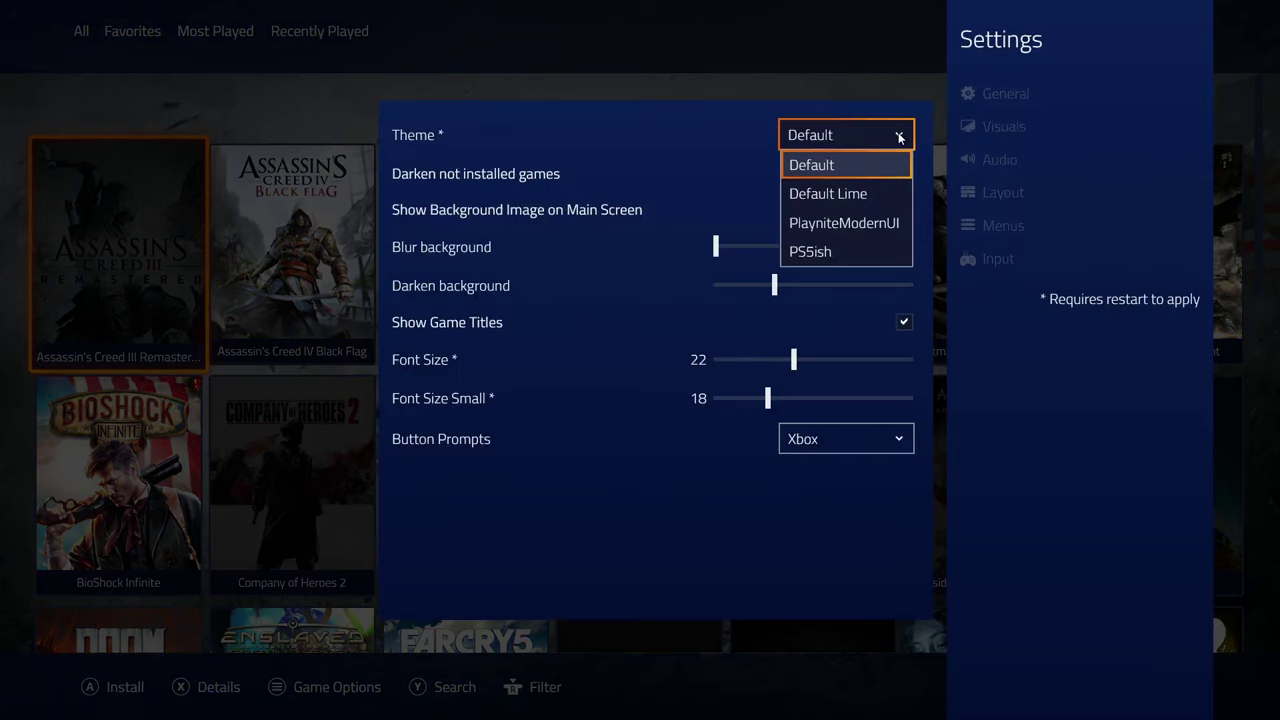
click(833, 250)
key(Escape)
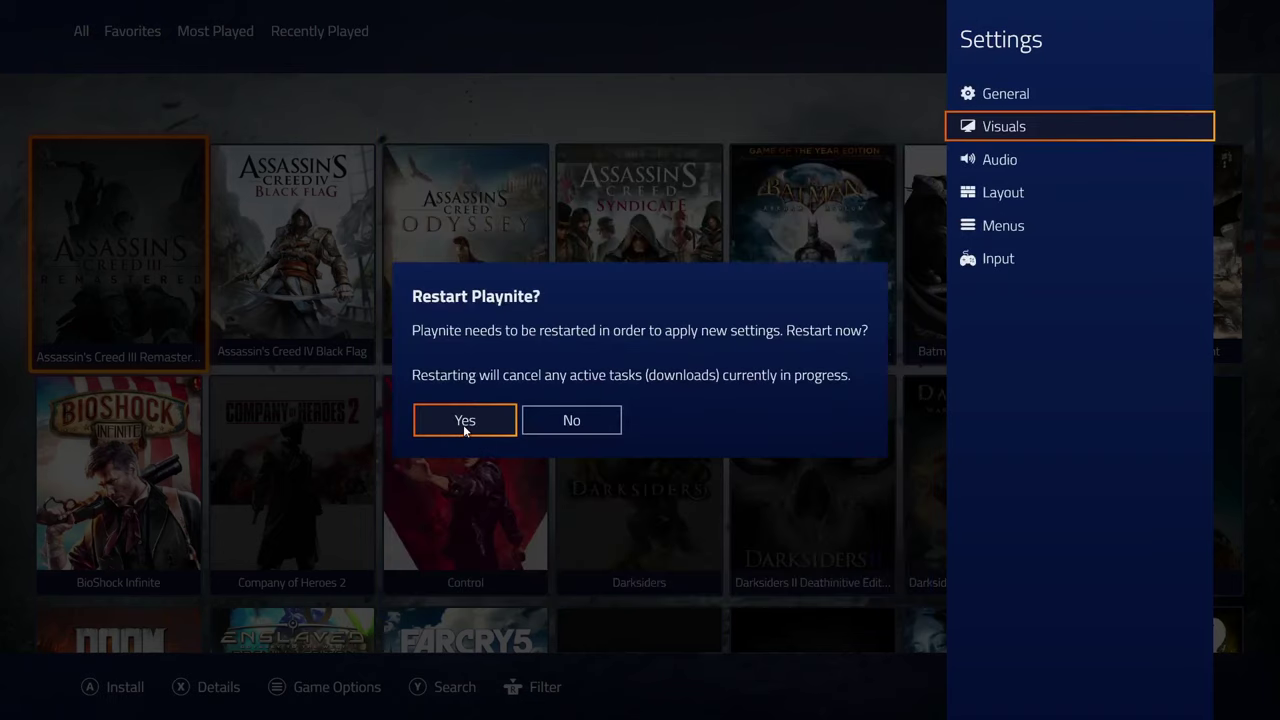
click(463, 424)
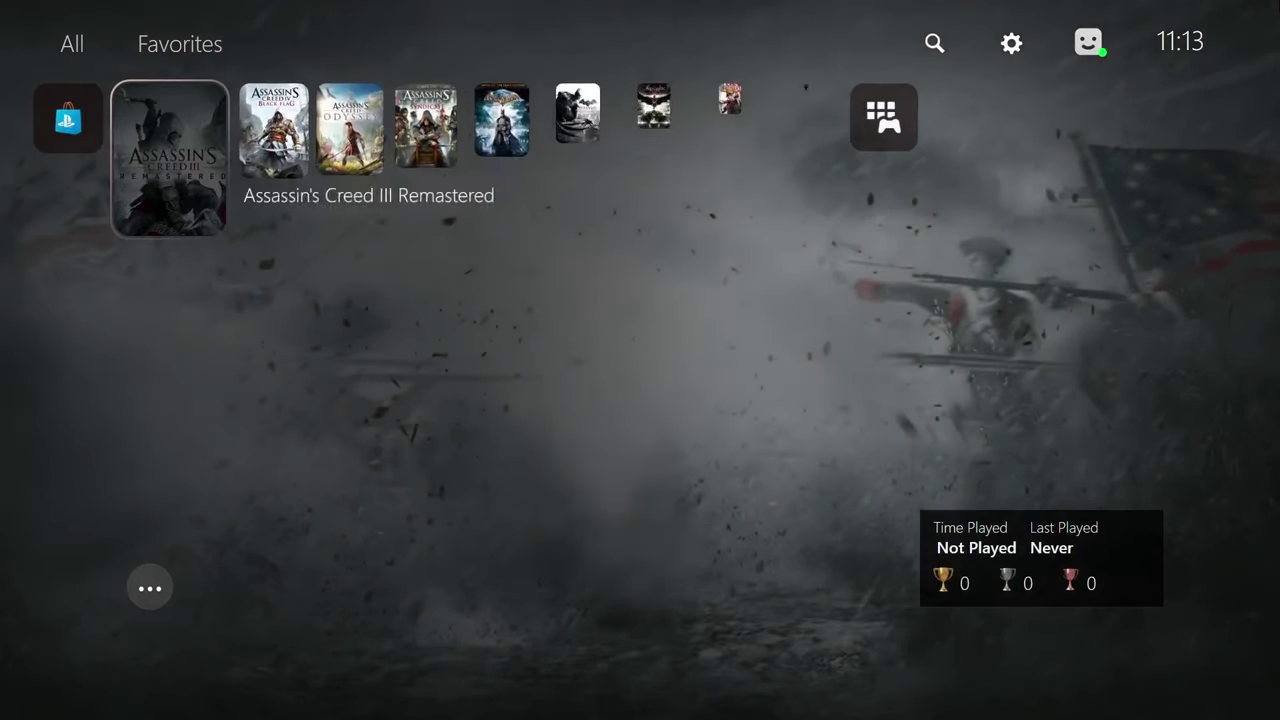
Look through the home screen's game row from Assassin's Creed III Remastered to the All Games tile.
key(Right)
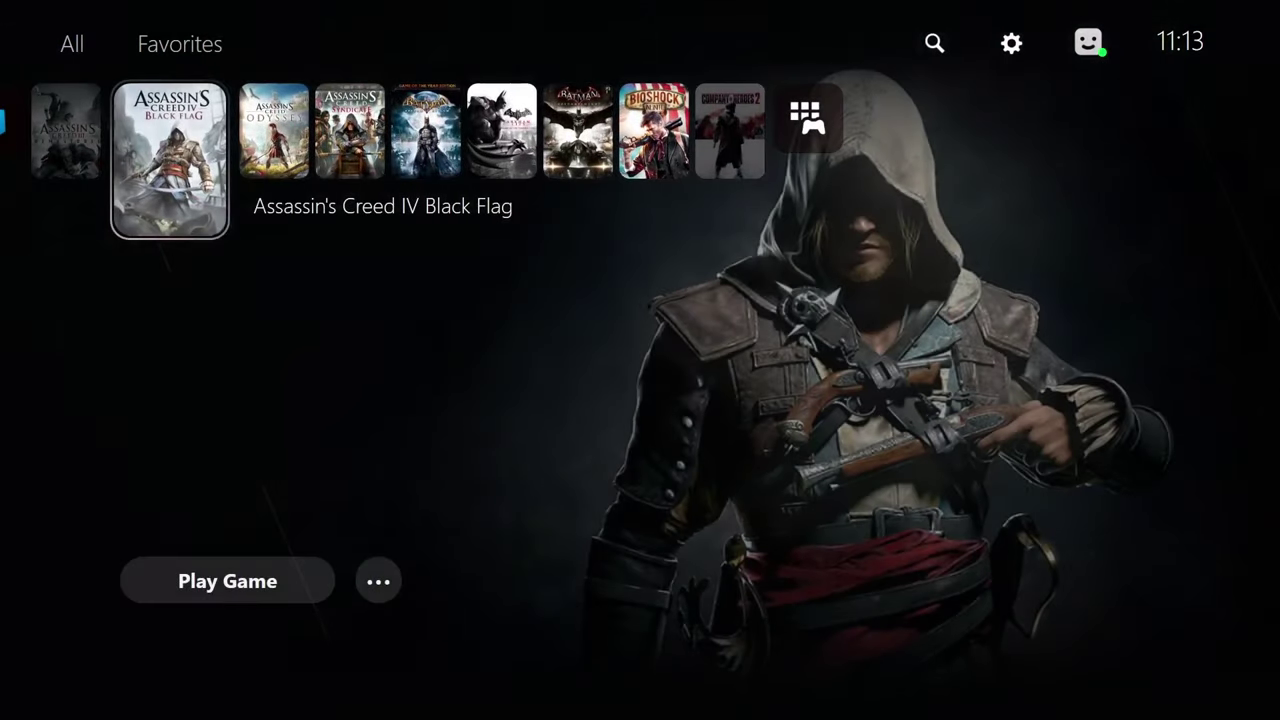
key(Right)
key(Right)
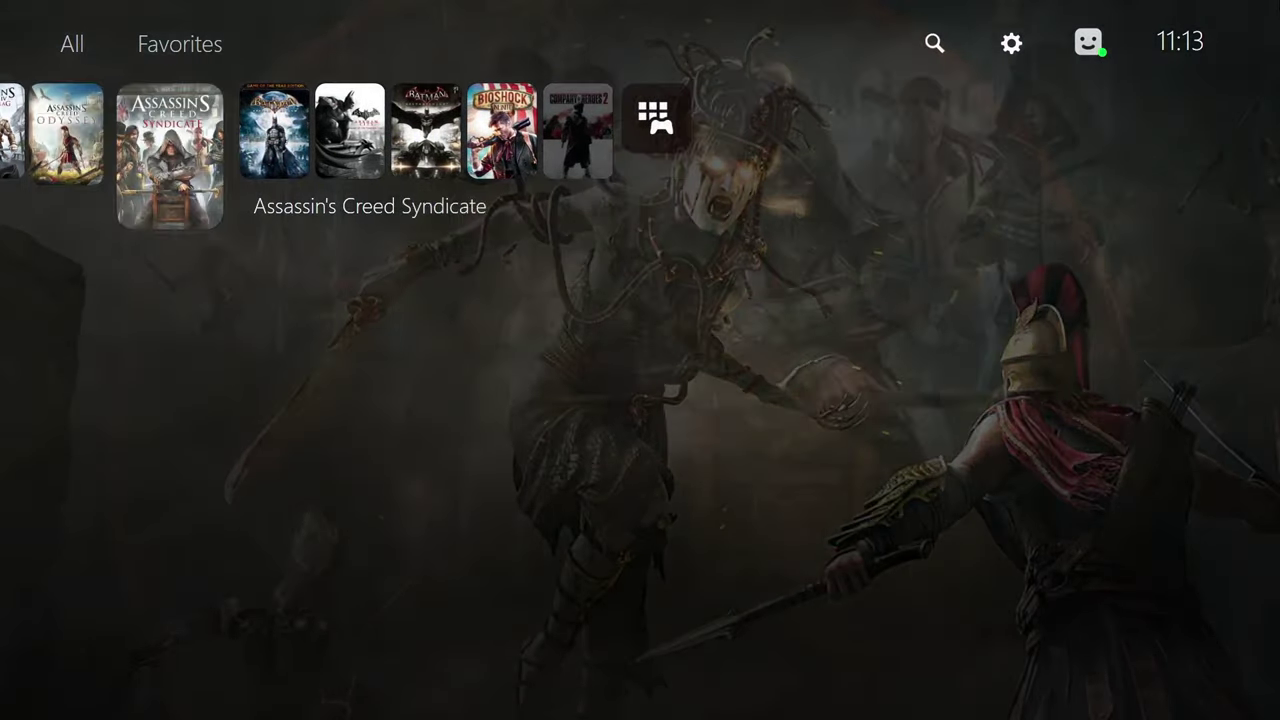
key(Right)
key(Right)
key(Right)
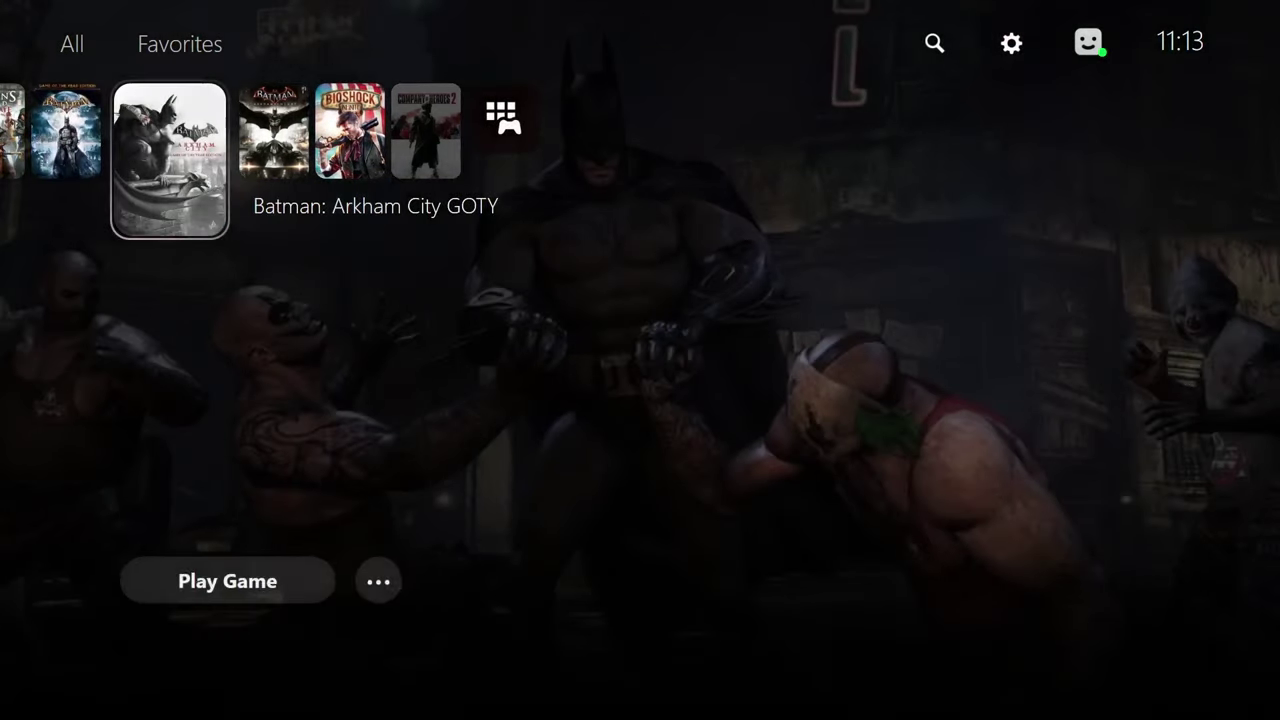
key(Right)
key(Right)
key(Right)
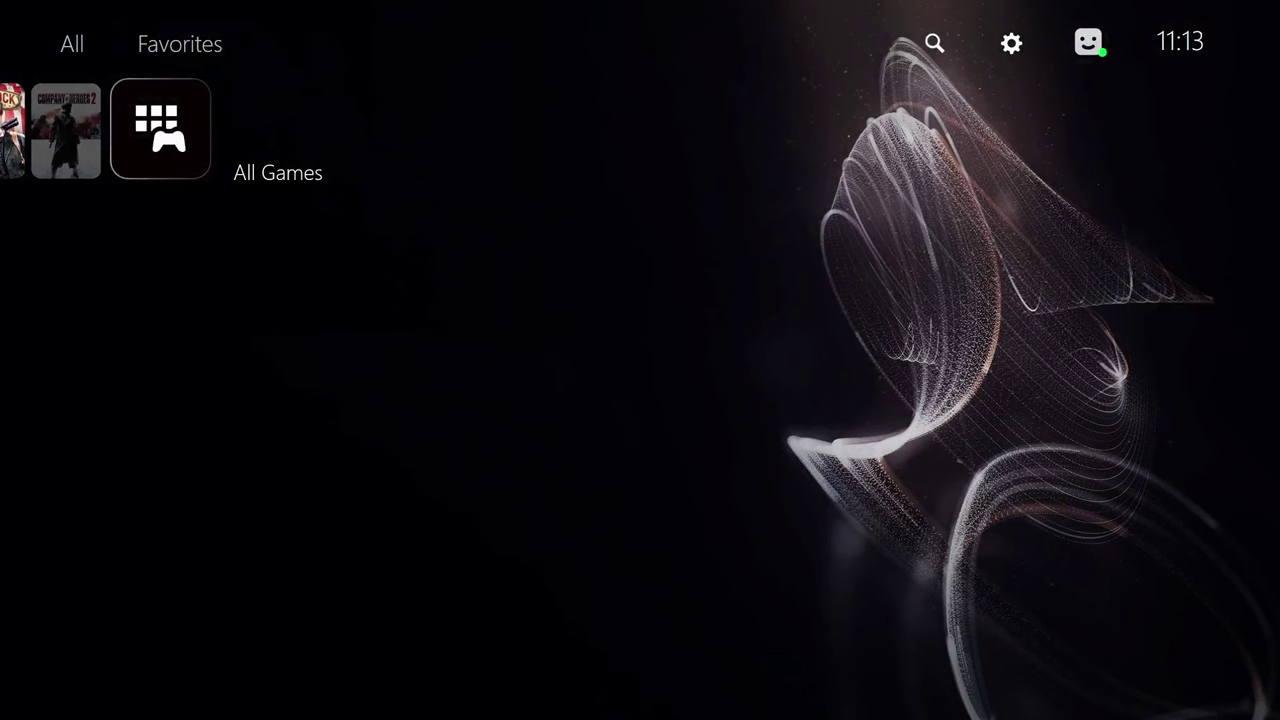
Open All Games, look through the grid of game covers and return to the home screen.
key(Return)
key(Down)
key(Down)
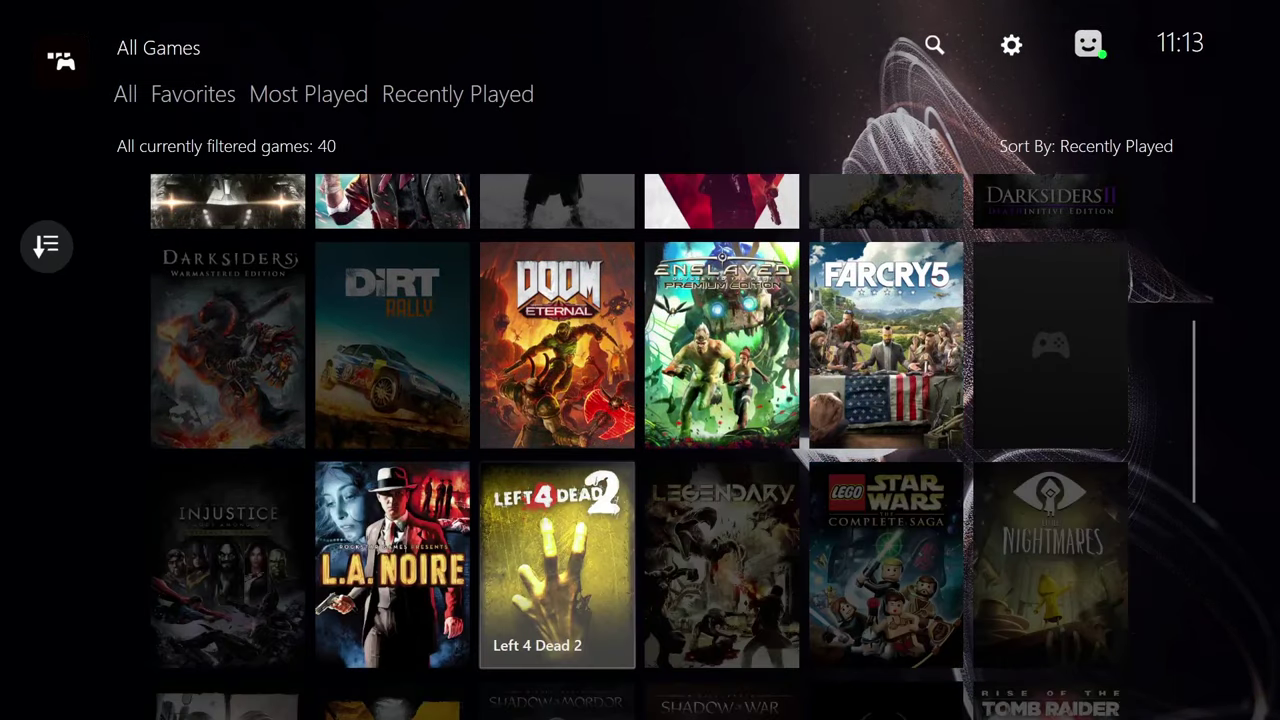
key(Down)
key(Up)
key(Up)
key(Up)
key(Up)
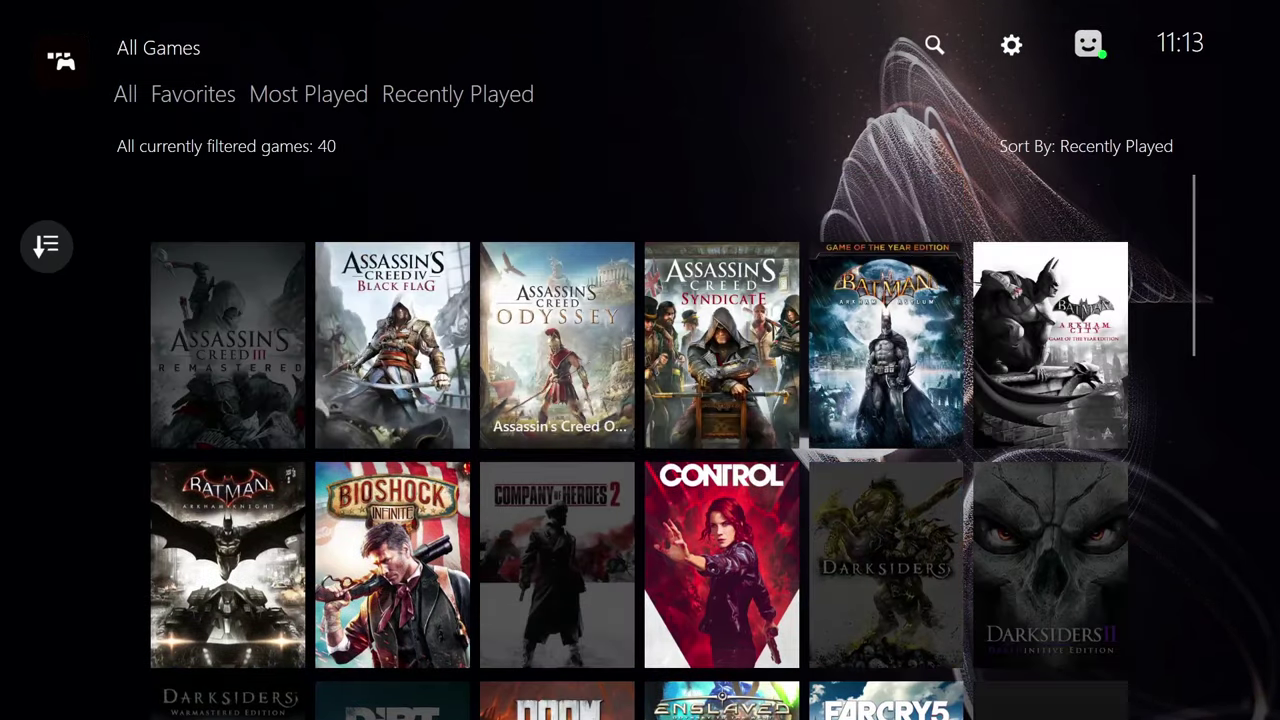
key(Up)
key(Left)
key(Left)
key(Left)
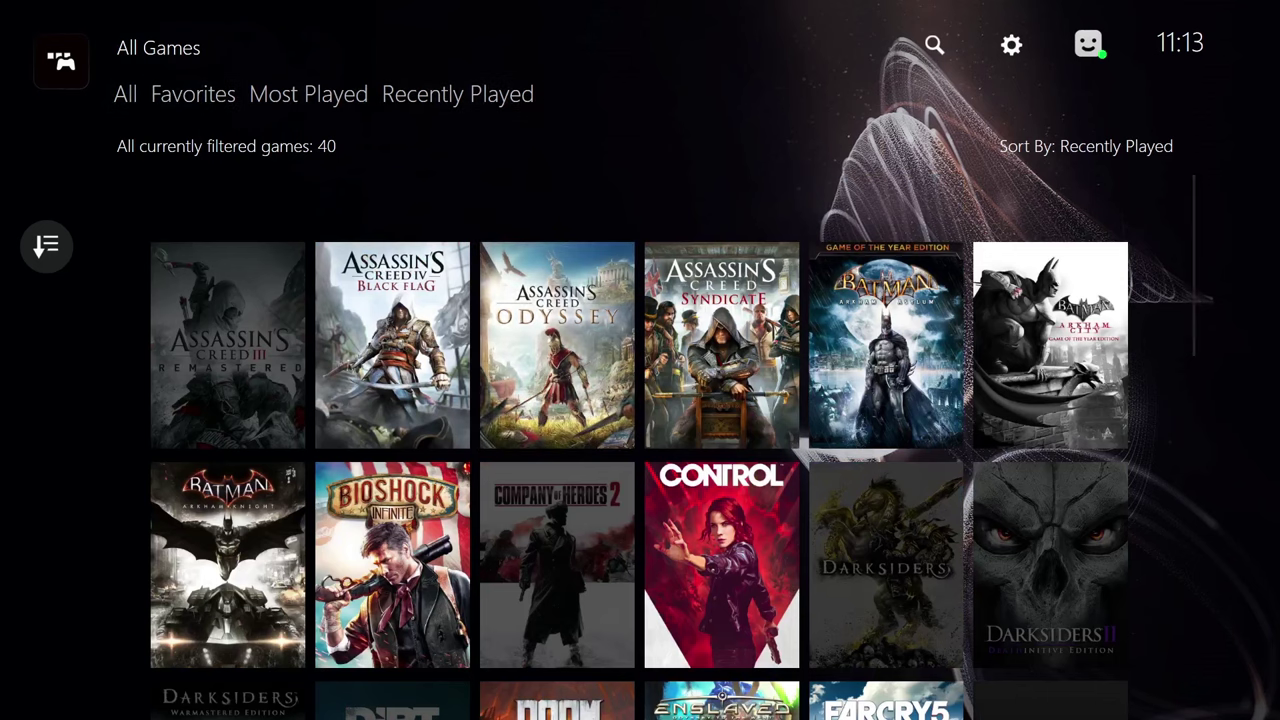
key(Escape)
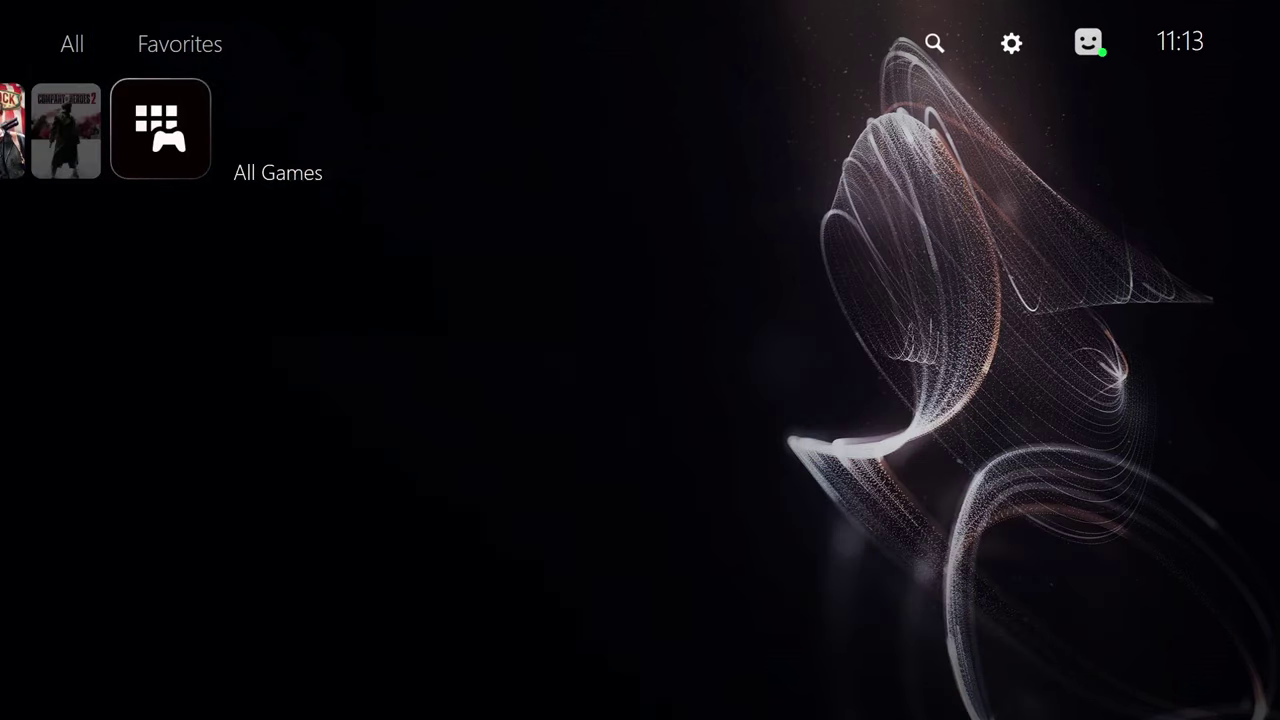
Go back to Assassin's Creed III Remastered in the game row and view its details page.
key(Left)
key(Left)
key(Left)
key(Left)
key(Left)
key(Left)
key(Left)
key(Left)
key(Left)
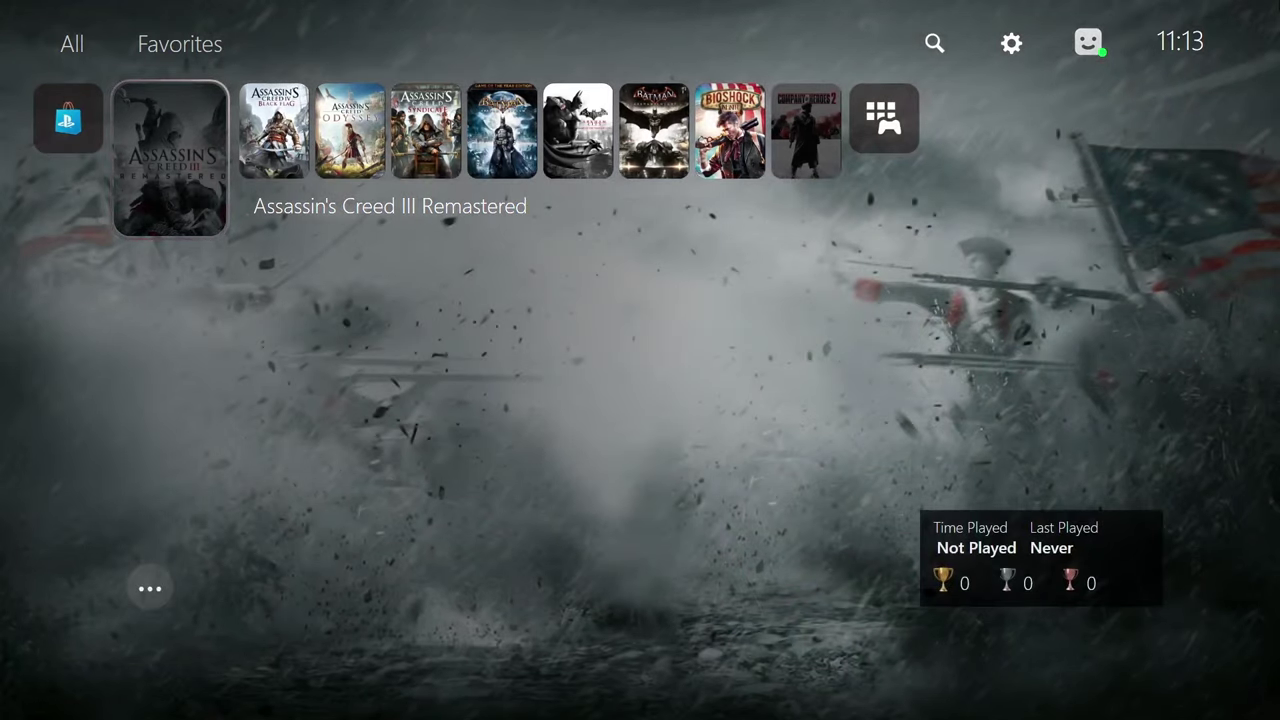
key(Down)
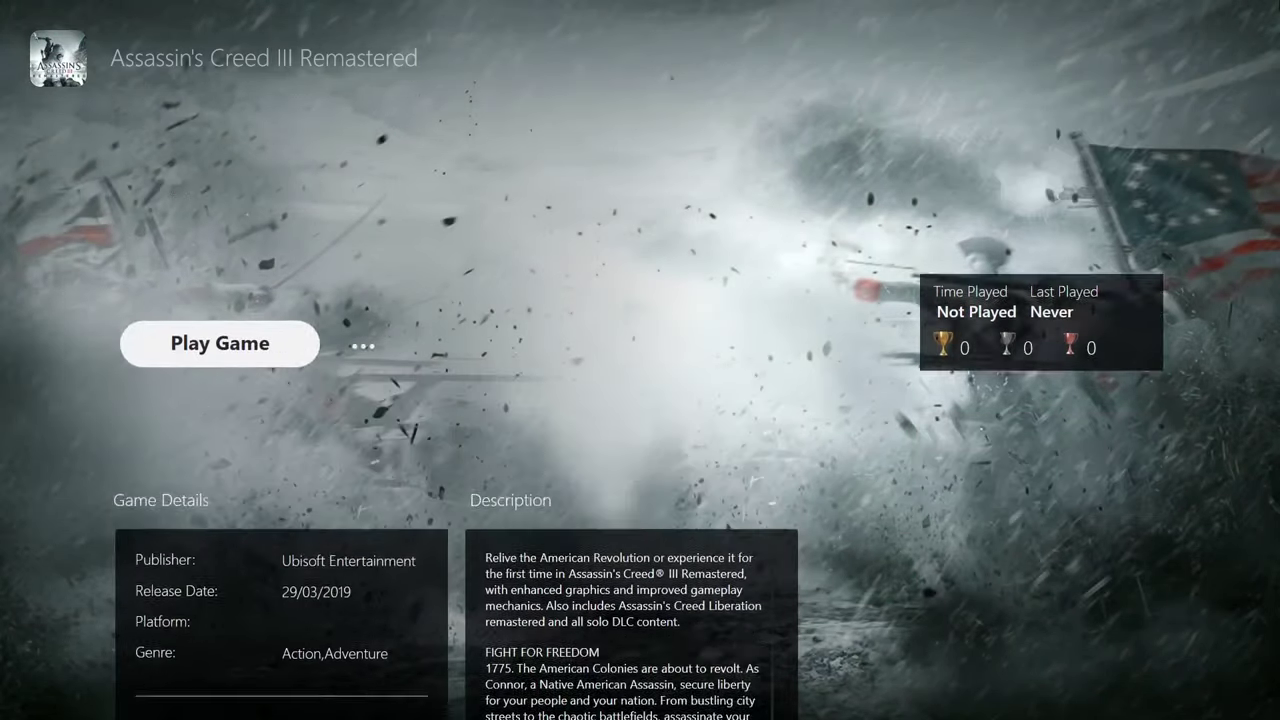
key(Up)
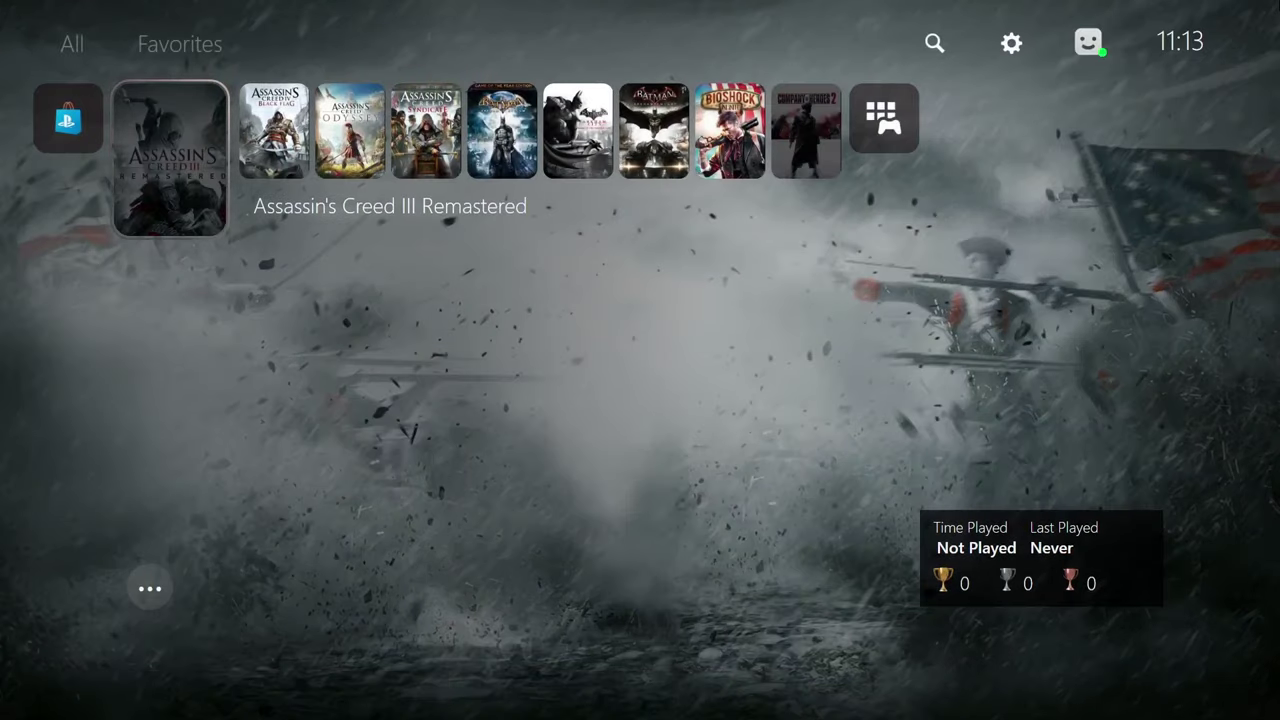
Switch Playnite back to Desktop Mode.
key(Up)
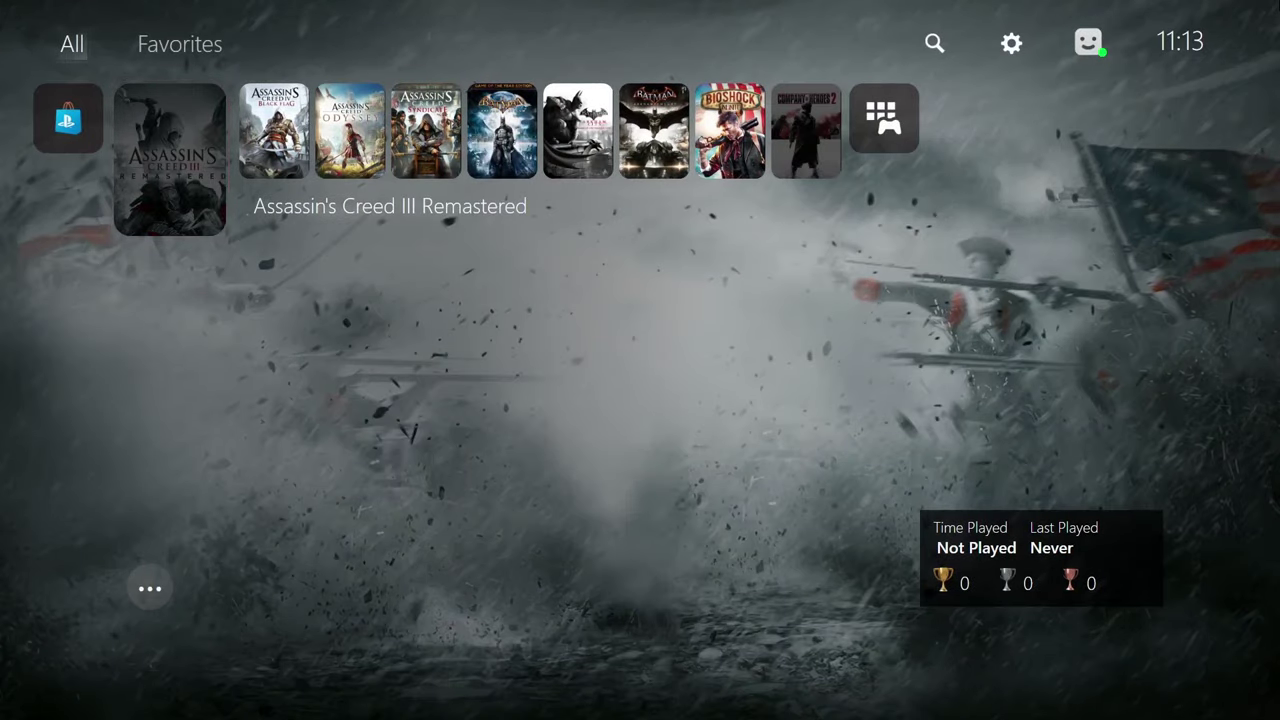
key(Right)
key(Right)
key(Right)
key(Return)
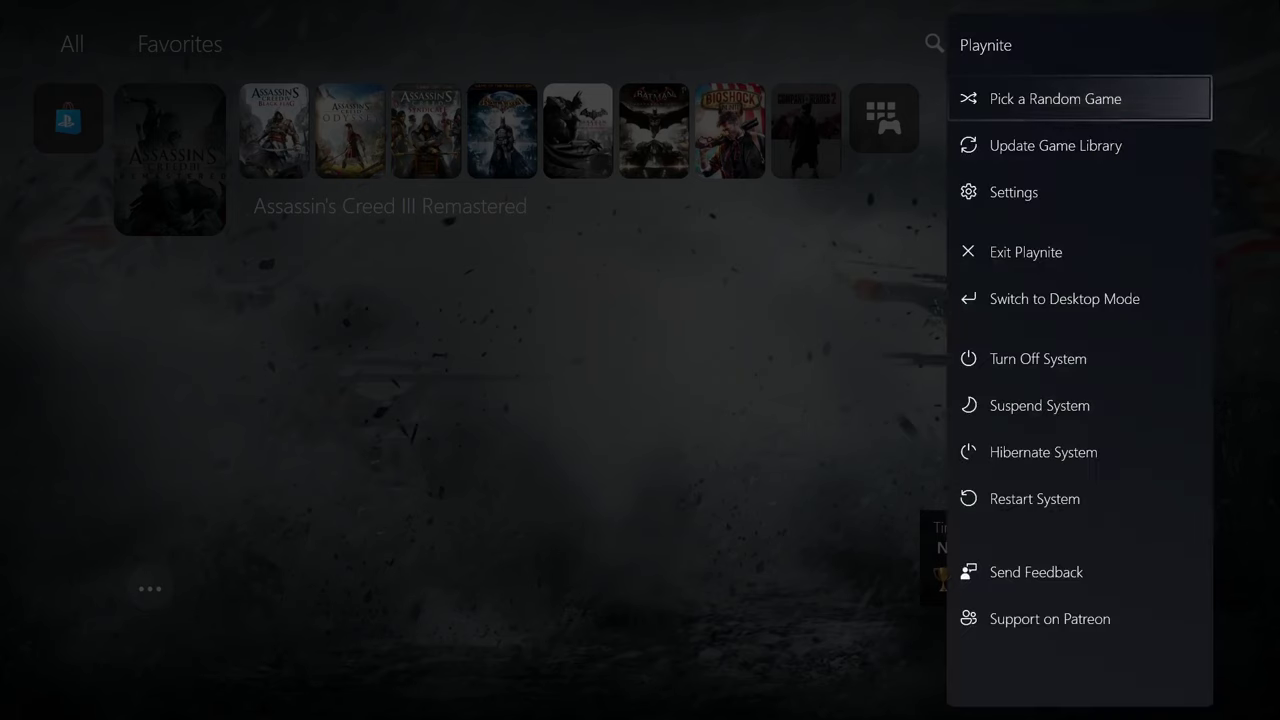
key(Down)
key(Down)
key(Down)
key(Down)
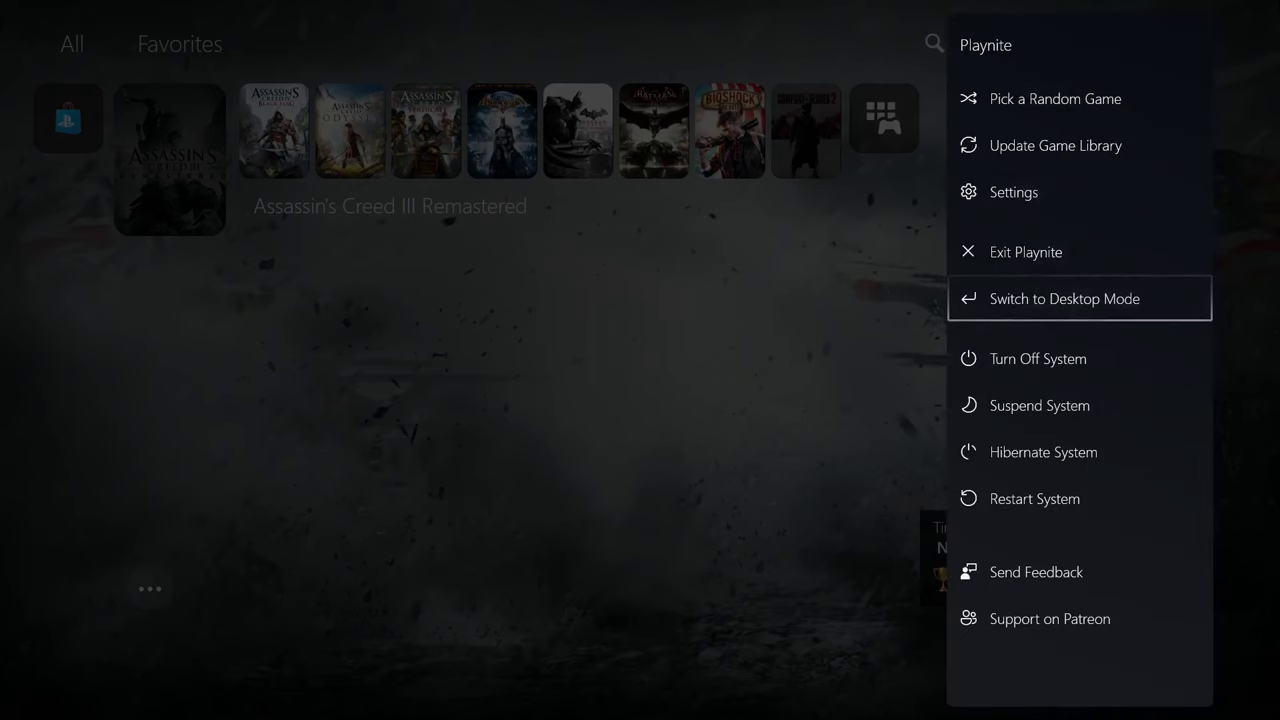
key(Return)
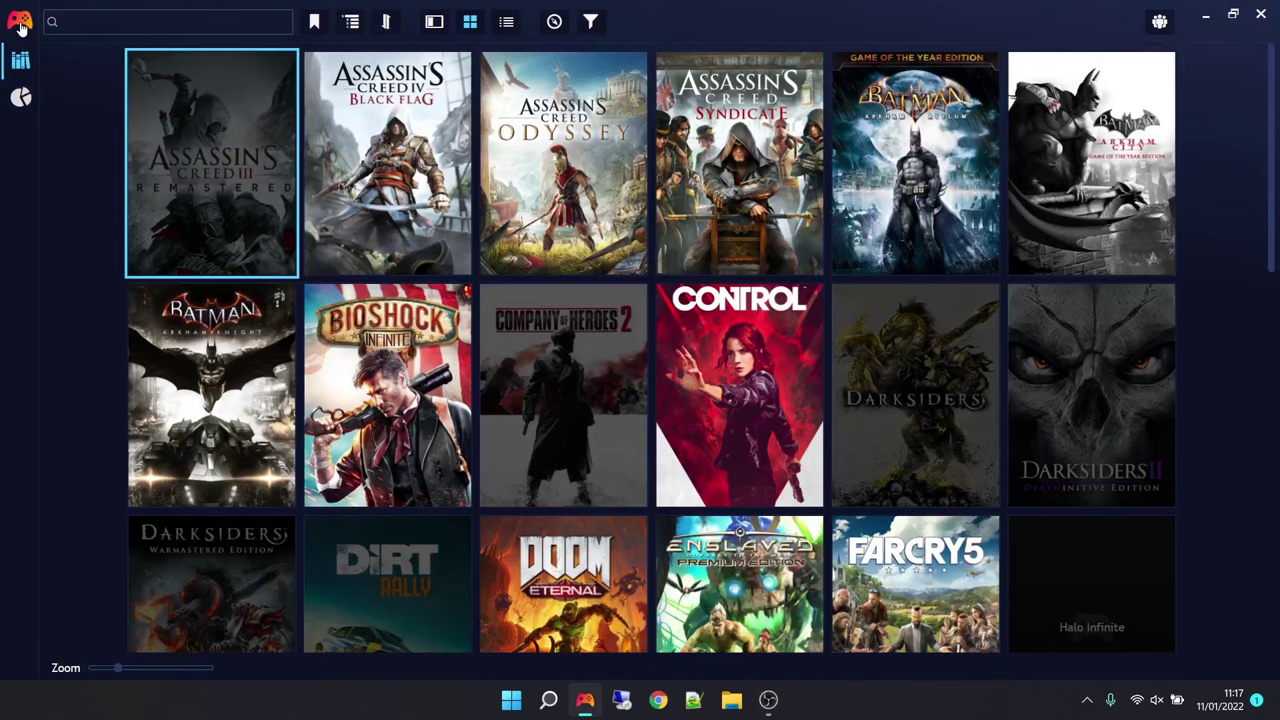
Set the grid view's target aspect ratio for cover art to the Square preset and save the settings.
click(20, 27)
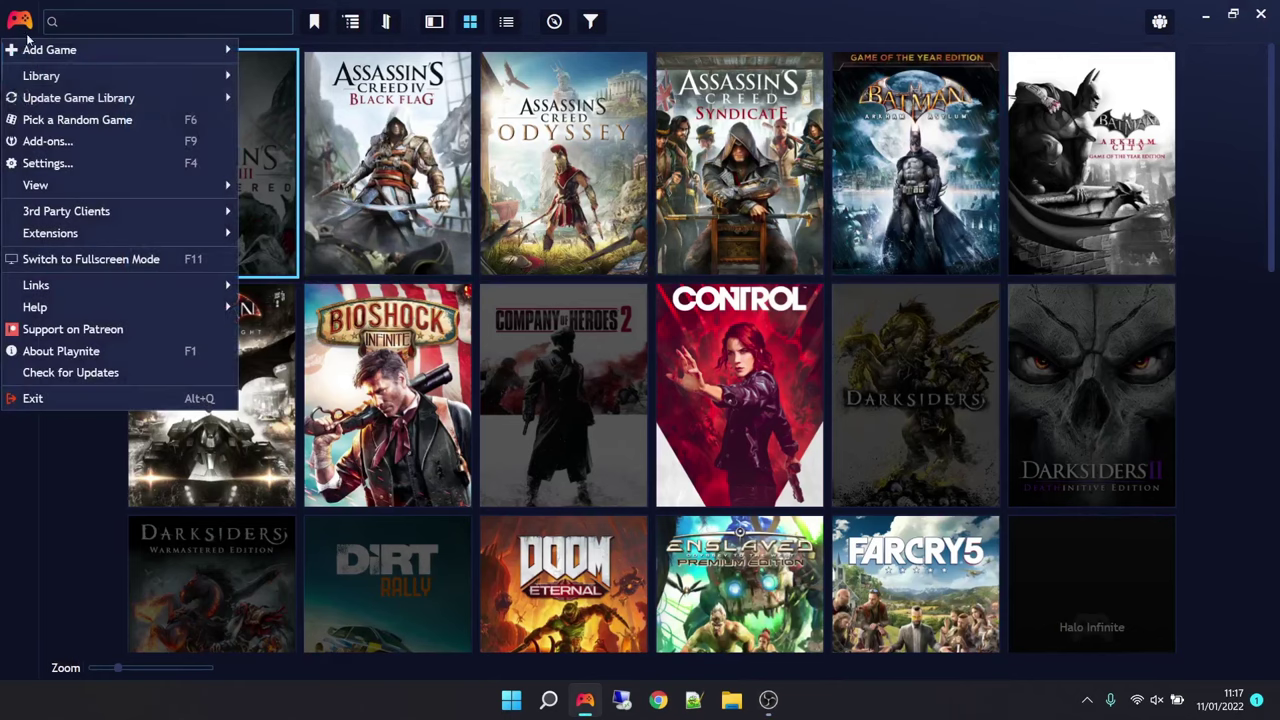
click(55, 165)
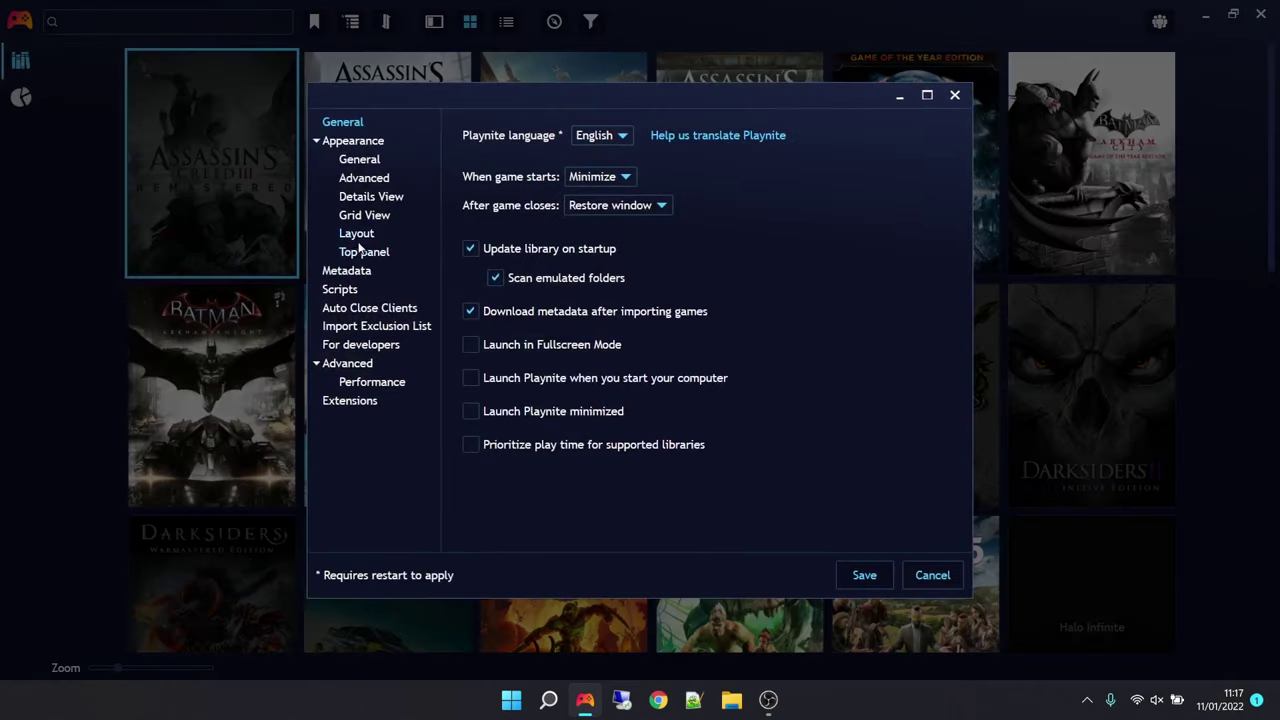
click(370, 215)
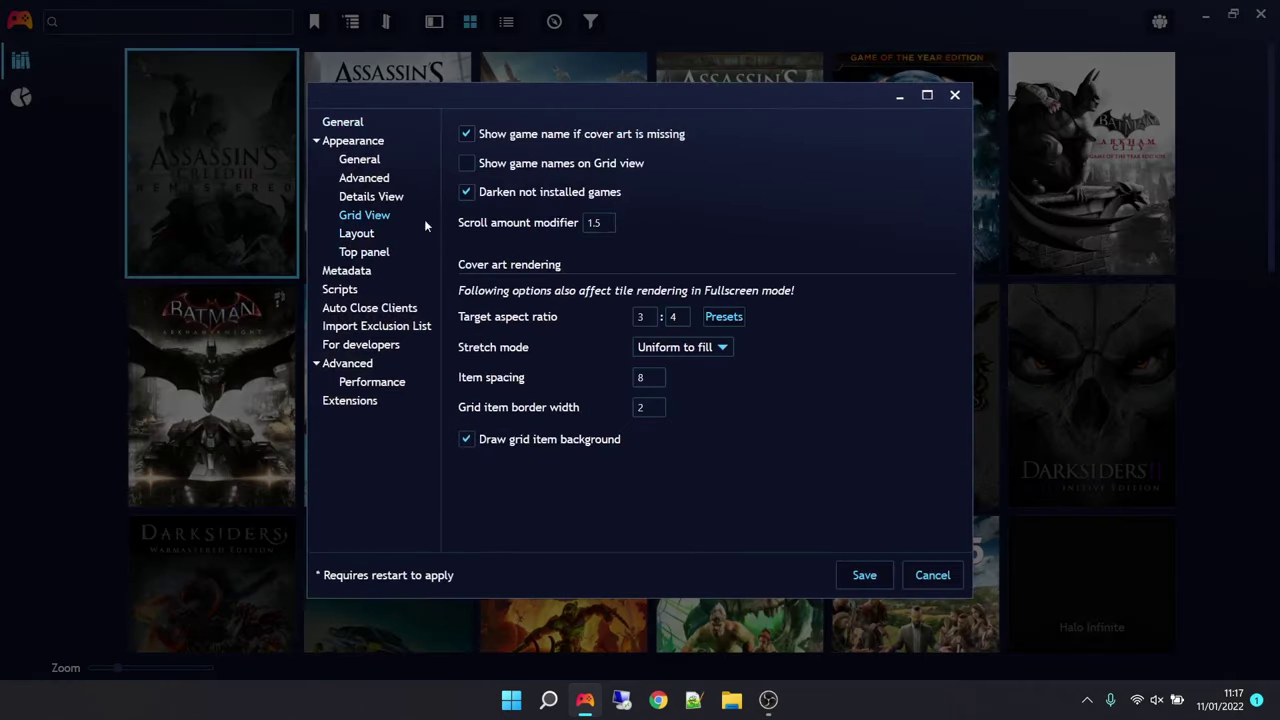
click(724, 317)
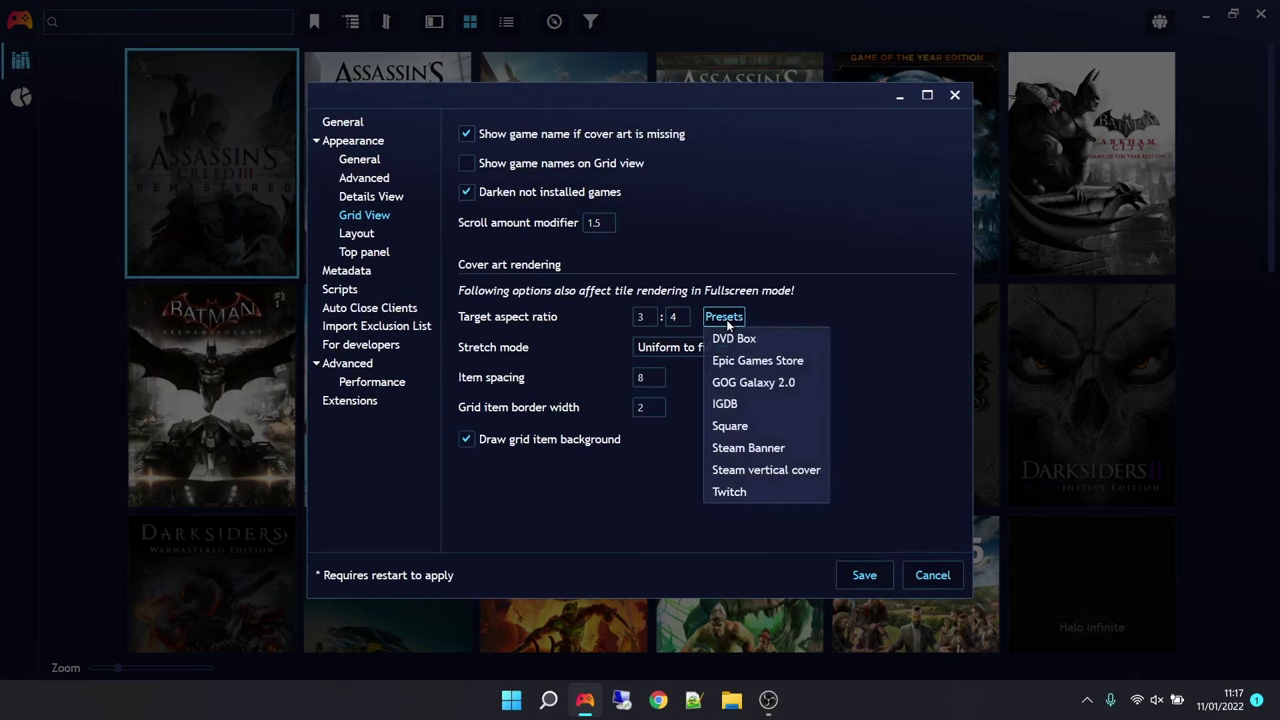
click(754, 430)
click(851, 573)
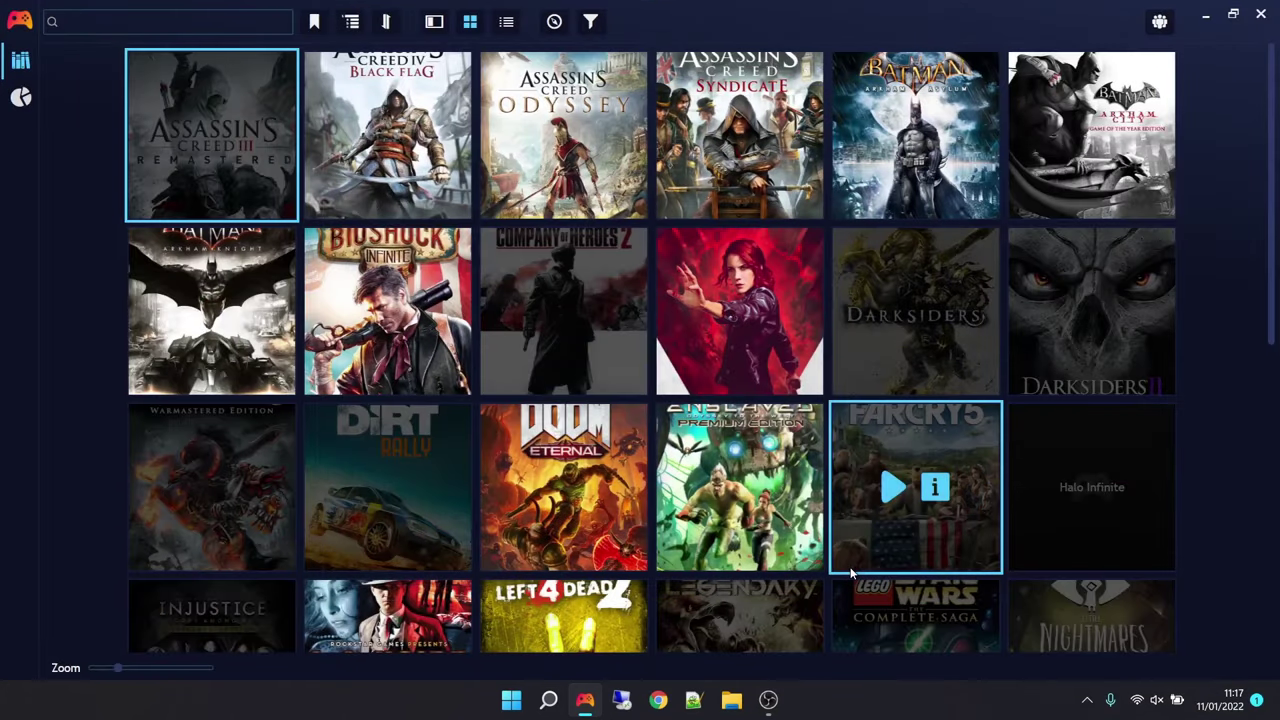
Save a new filter preset named Games and show it as a quick filter in Fullscreen mode.
click(589, 22)
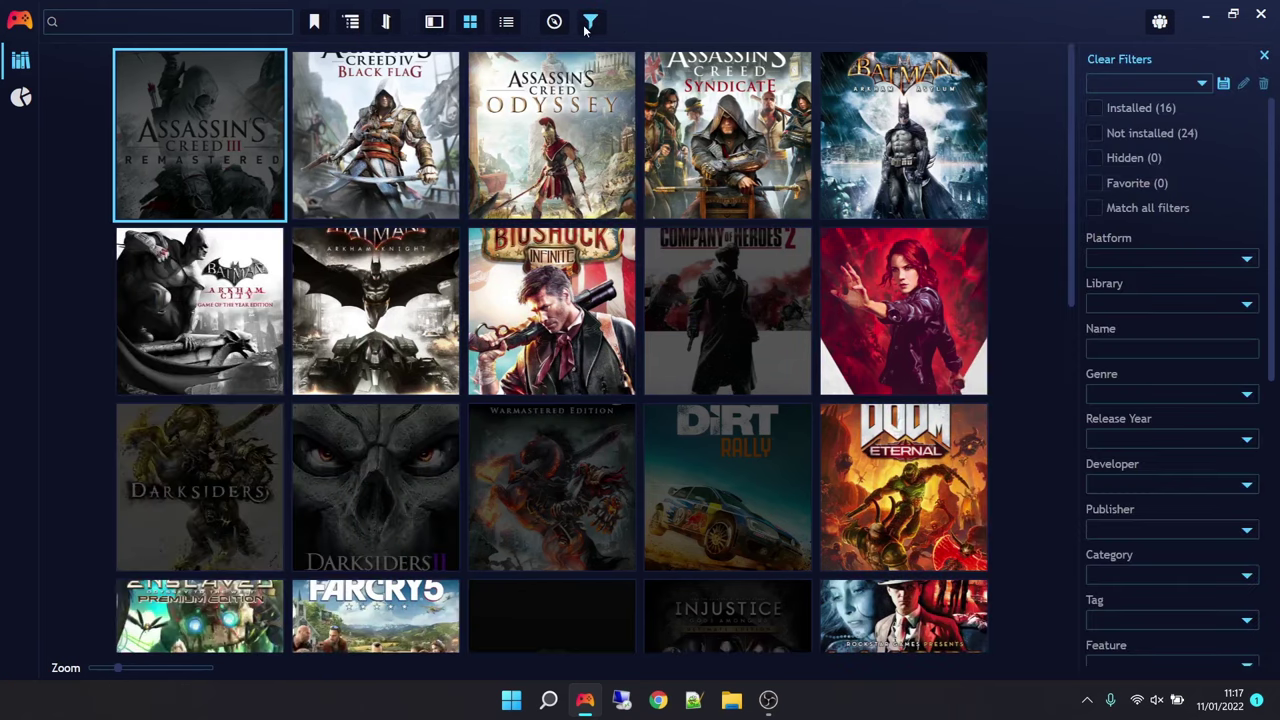
click(1221, 86)
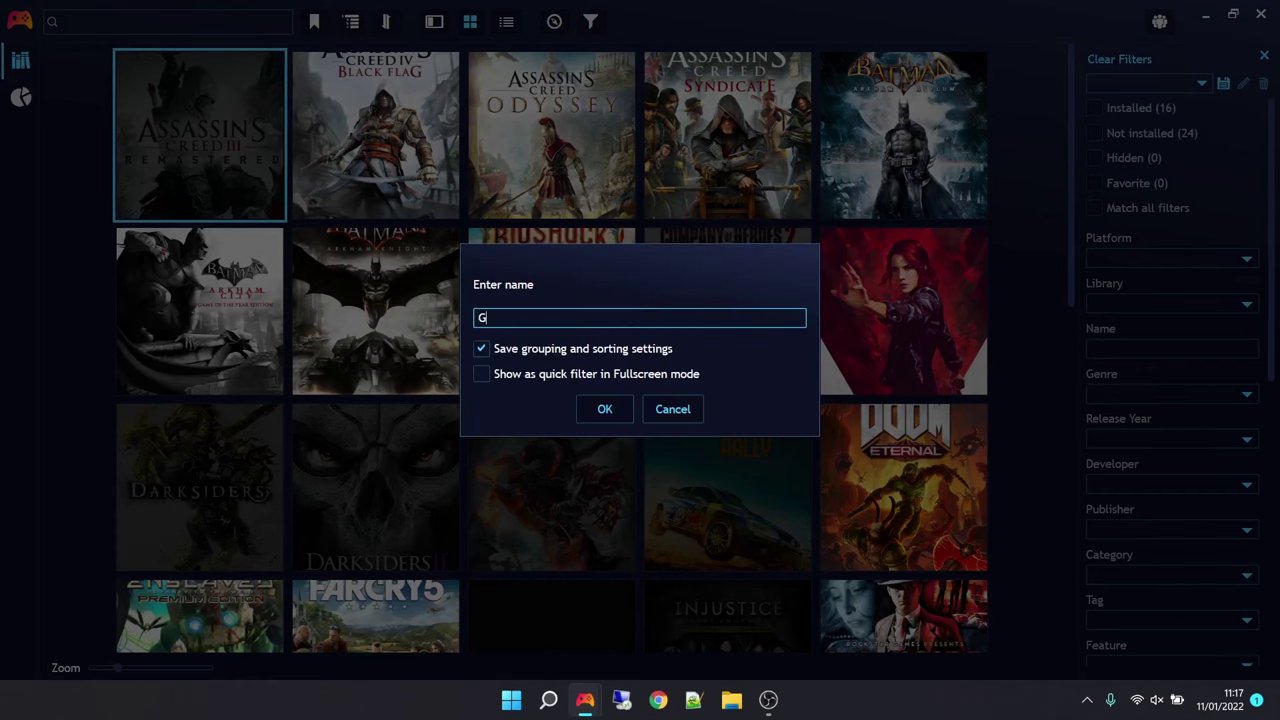
click(492, 378)
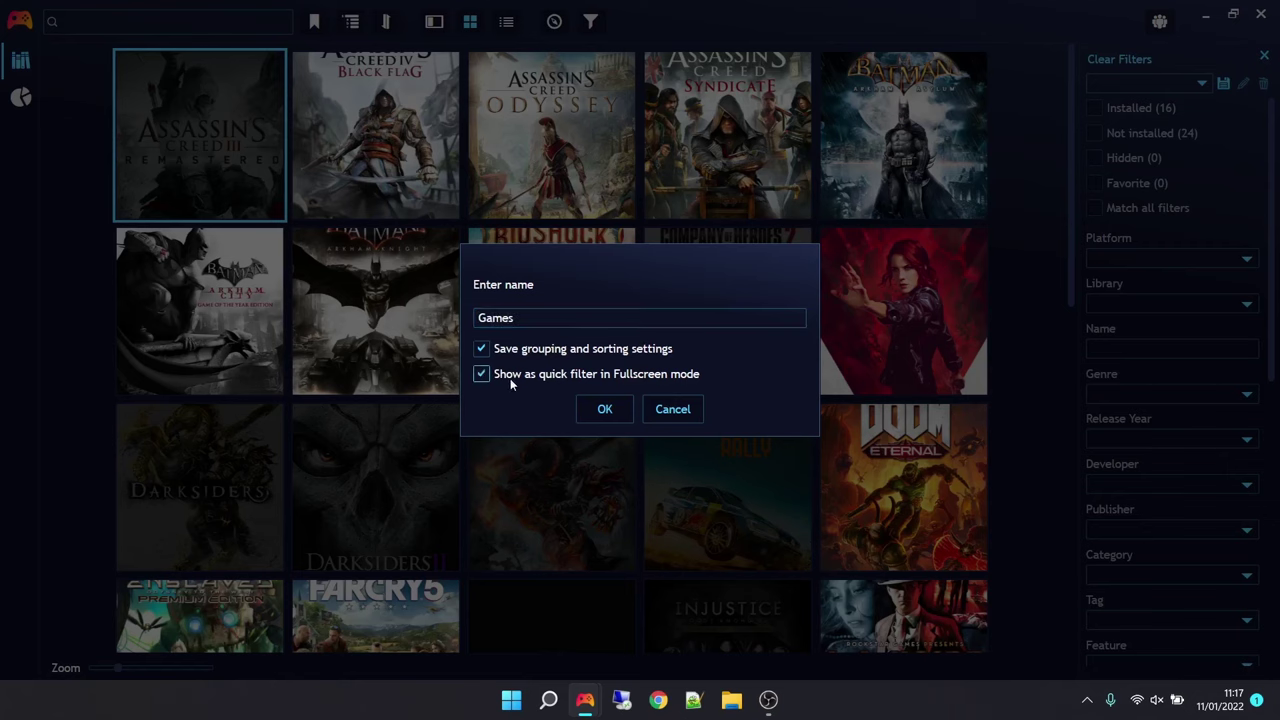
click(612, 418)
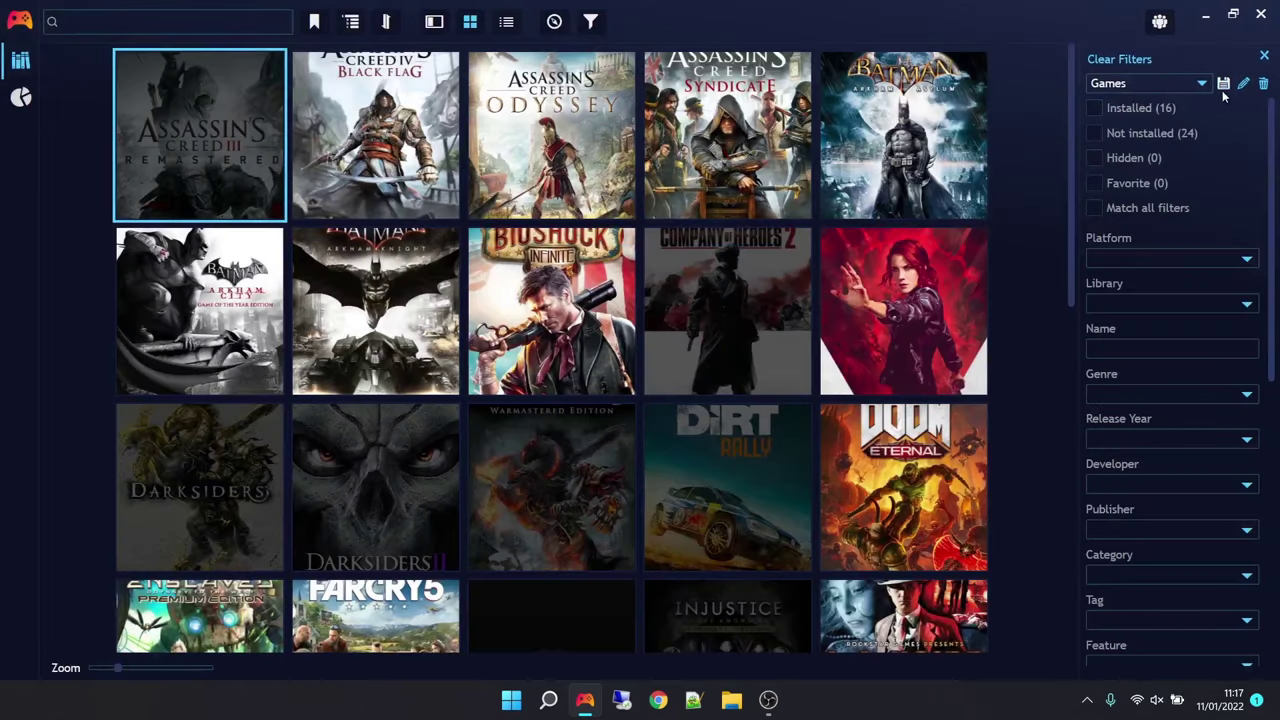
Save another filter preset named Media, also shown as a quick filter in Fullscreen mode.
click(1223, 86)
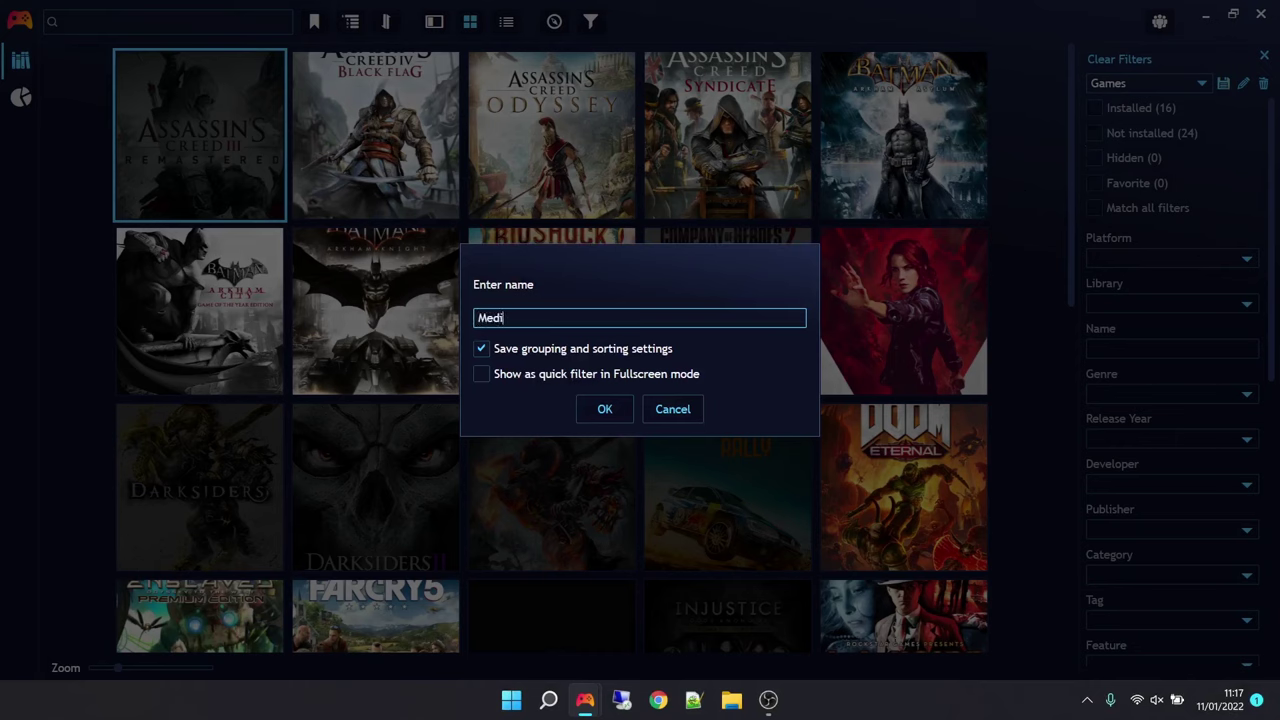
click(545, 376)
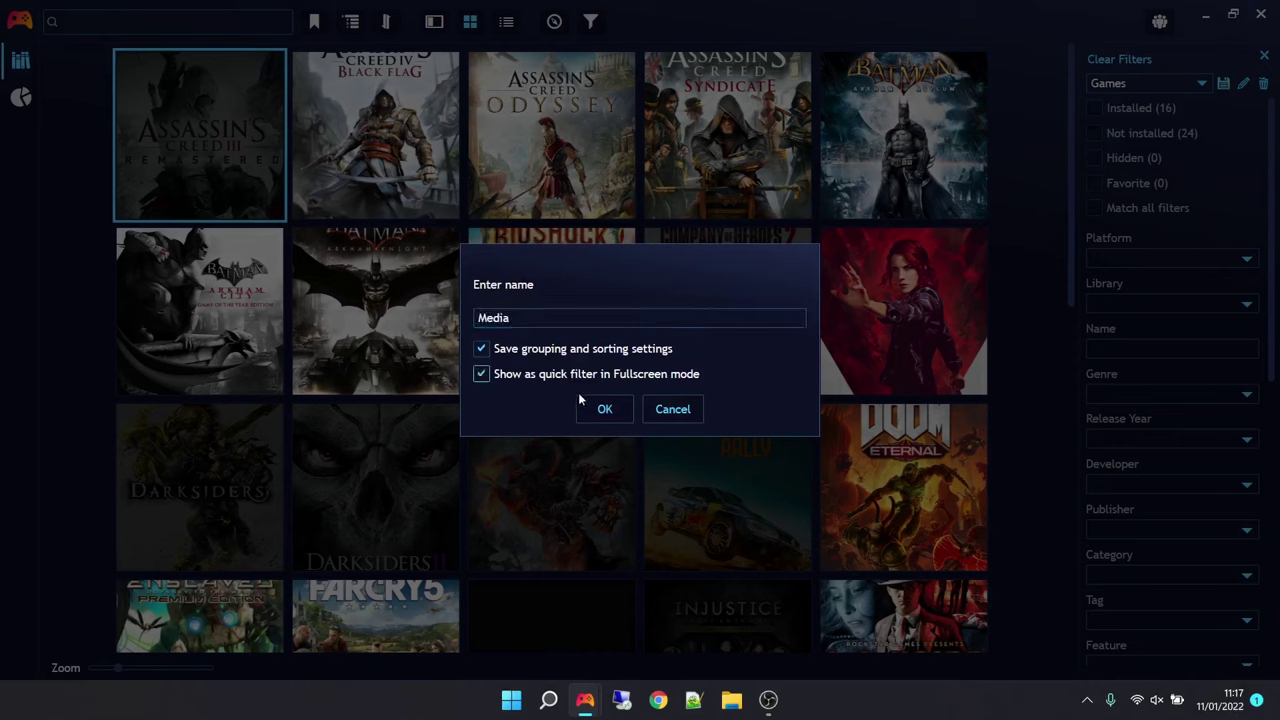
click(604, 409)
Edit the All filter preset so it is not shown as a quick filter in Fullscreen mode.
click(1203, 84)
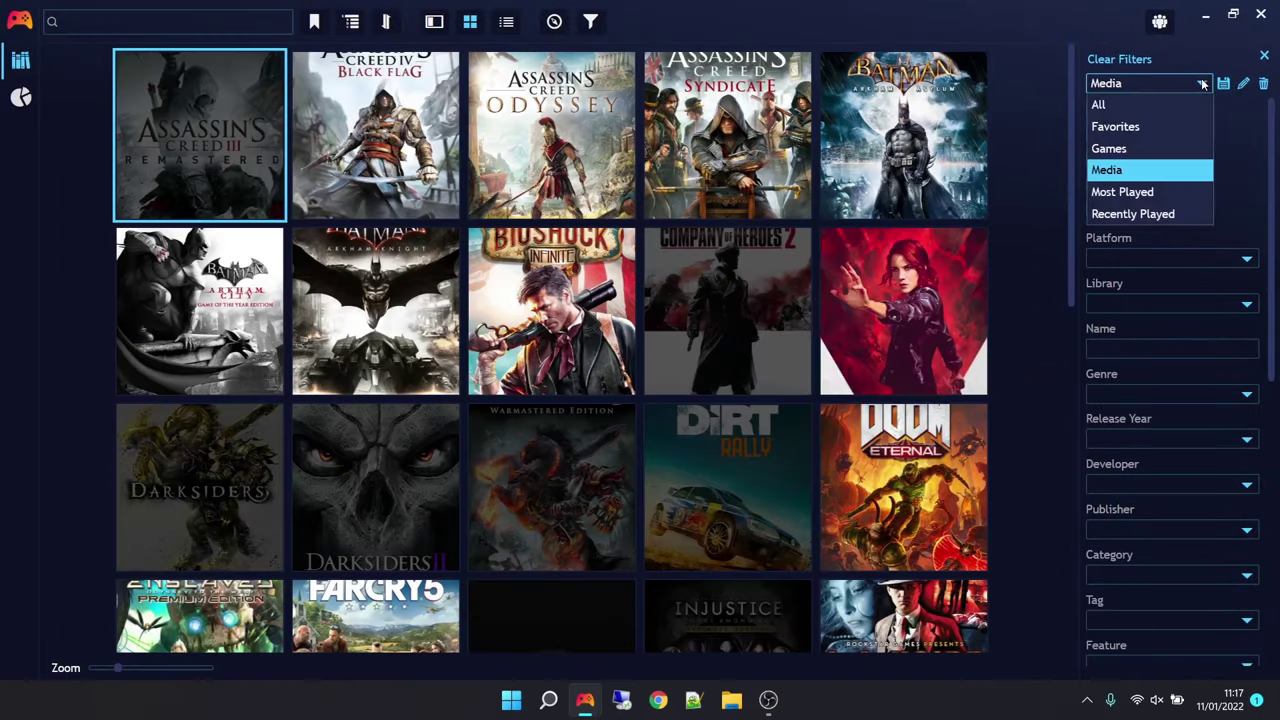
click(1152, 104)
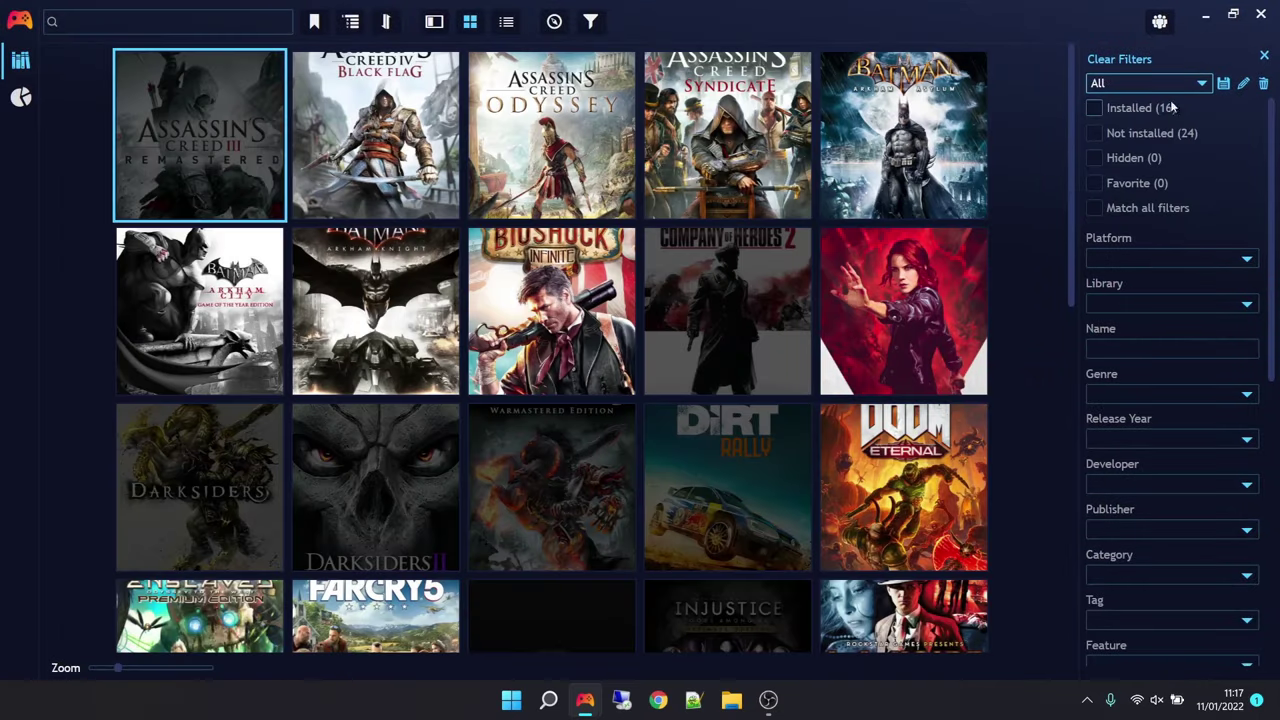
click(1244, 86)
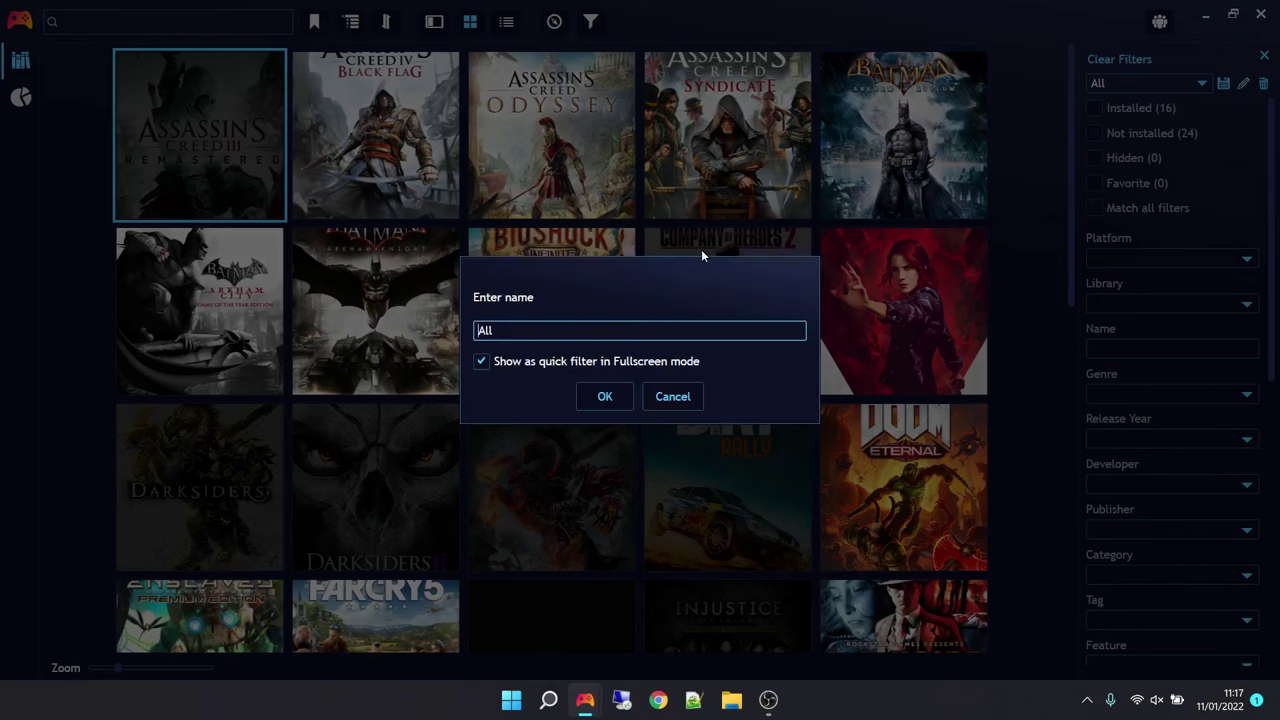
click(601, 400)
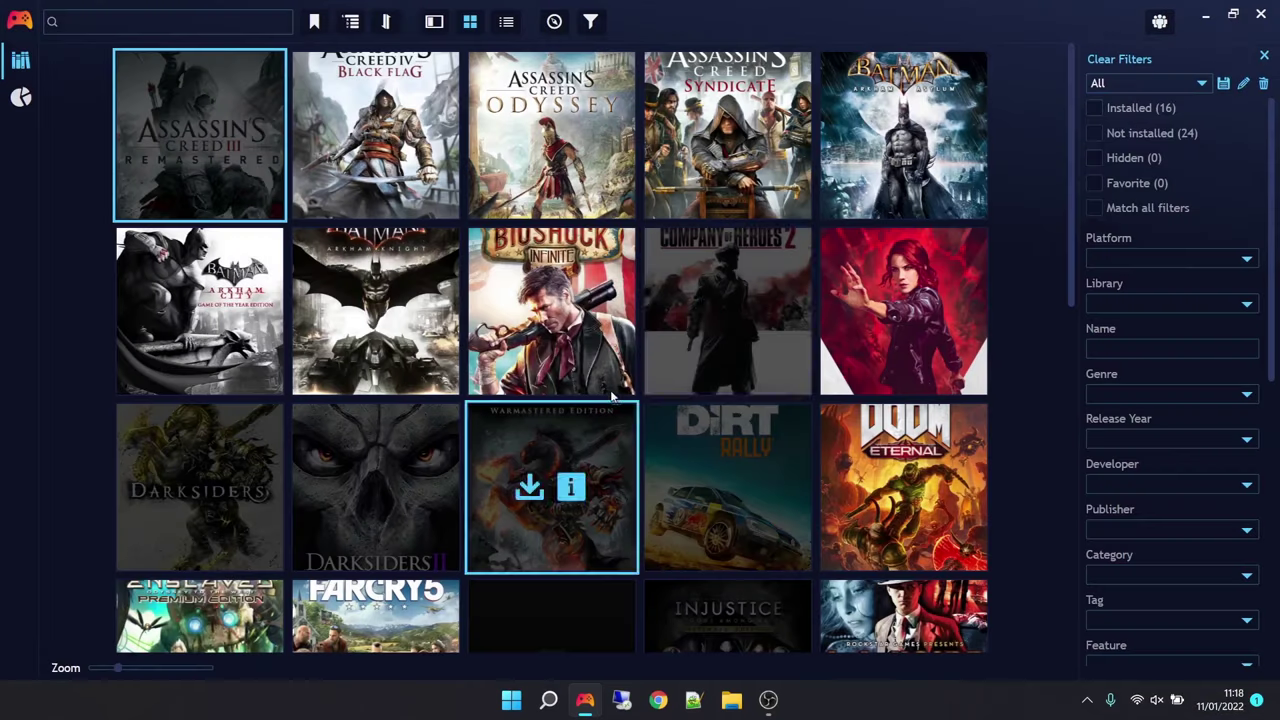
Stop showing the Favorites preset as a quick filter in Fullscreen mode and clear the active filters.
click(1202, 85)
click(1164, 130)
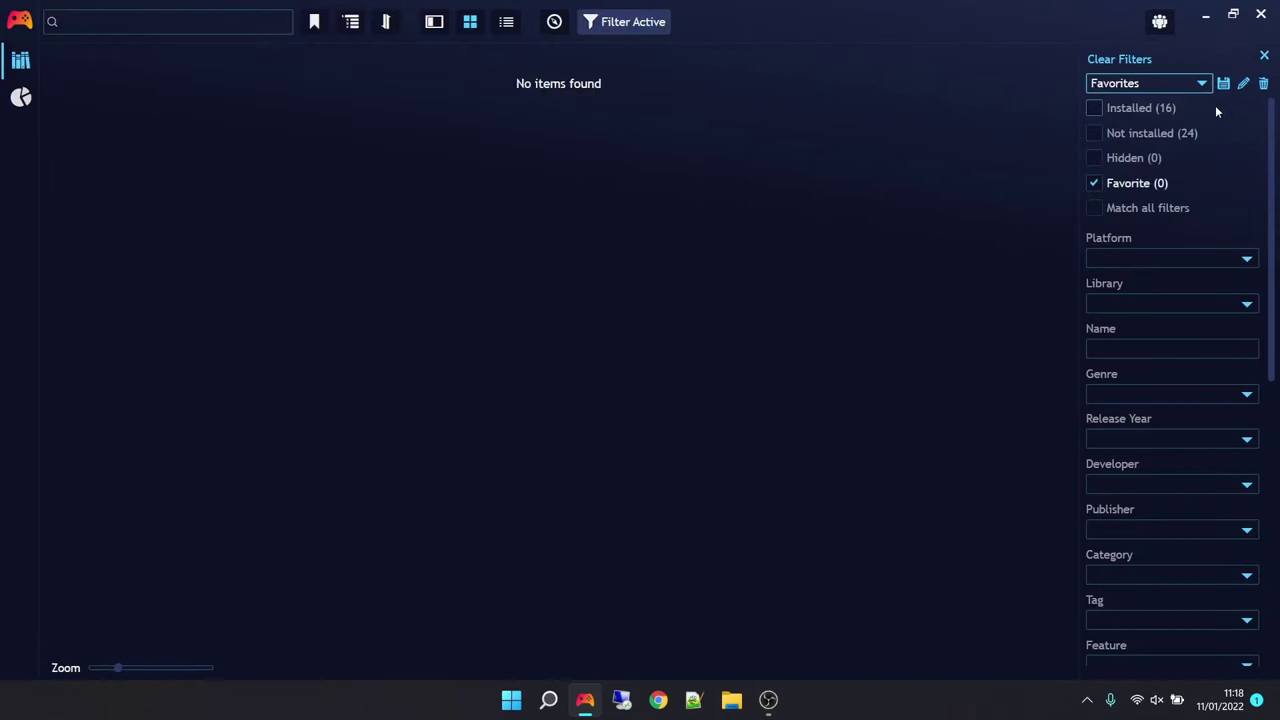
click(1243, 84)
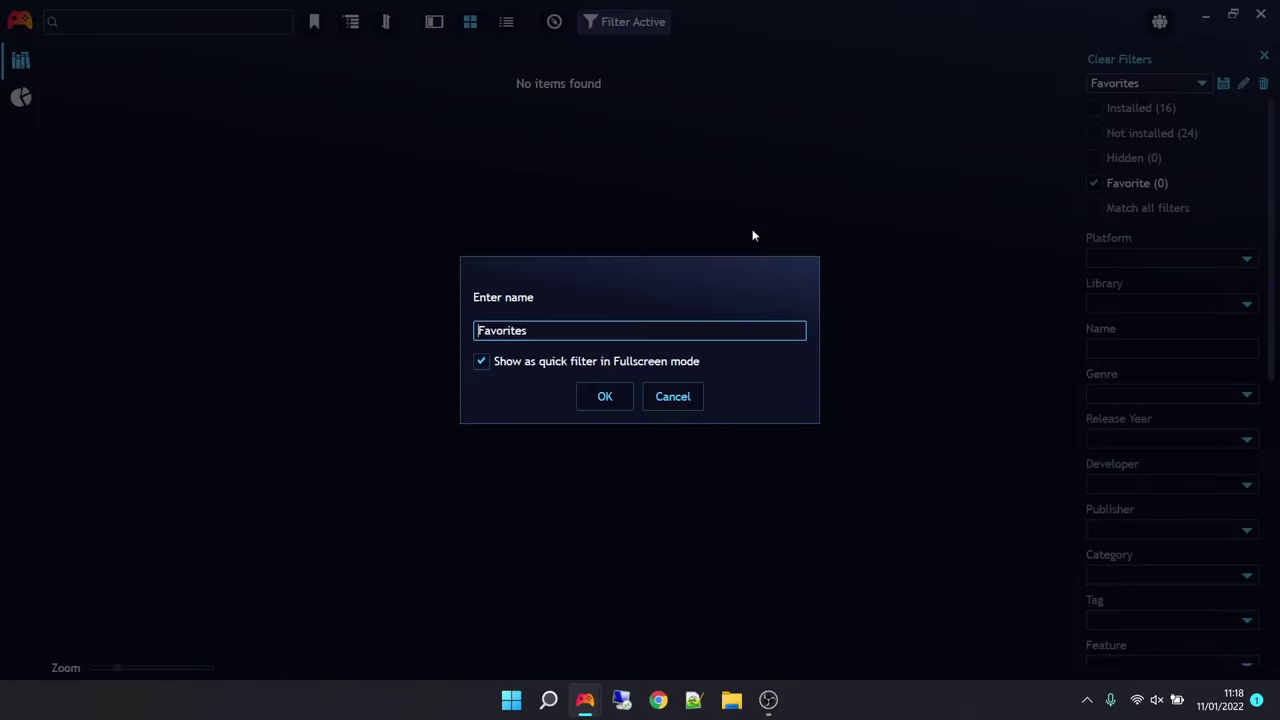
click(559, 359)
click(590, 399)
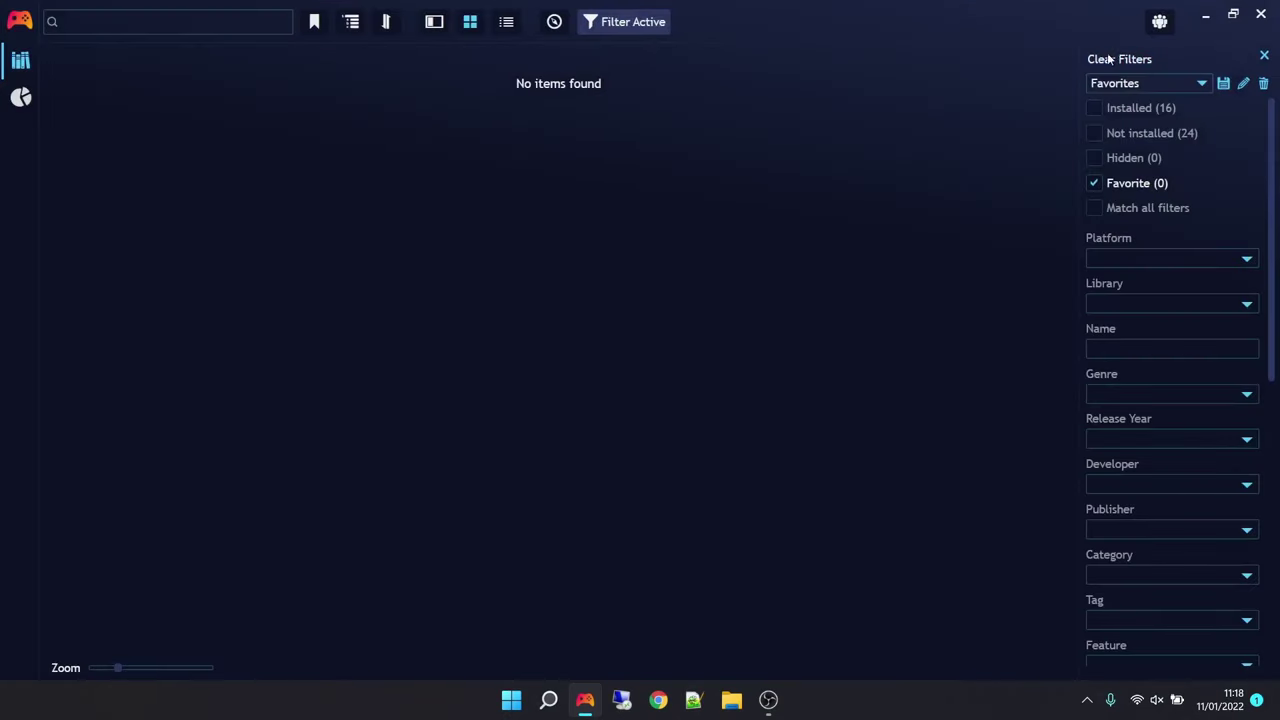
click(1108, 60)
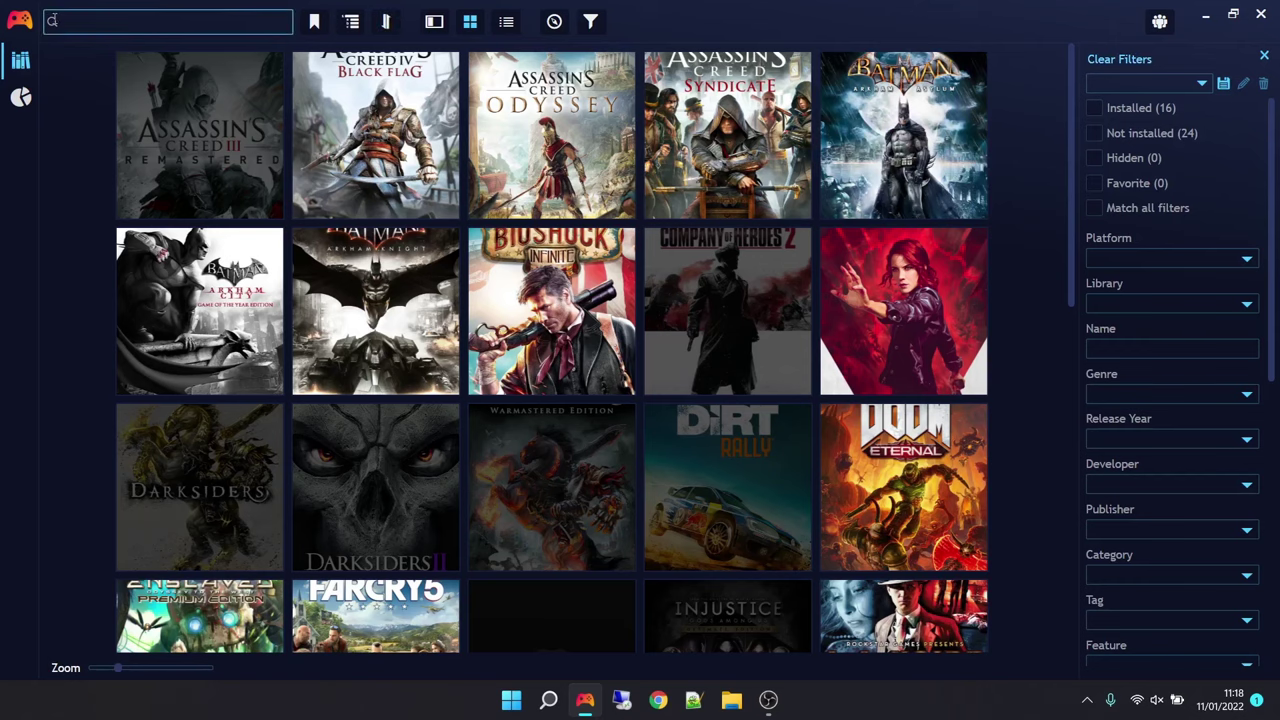
Switch to Fullscreen Mode and check the Games and Media filters above the game row.
click(22, 22)
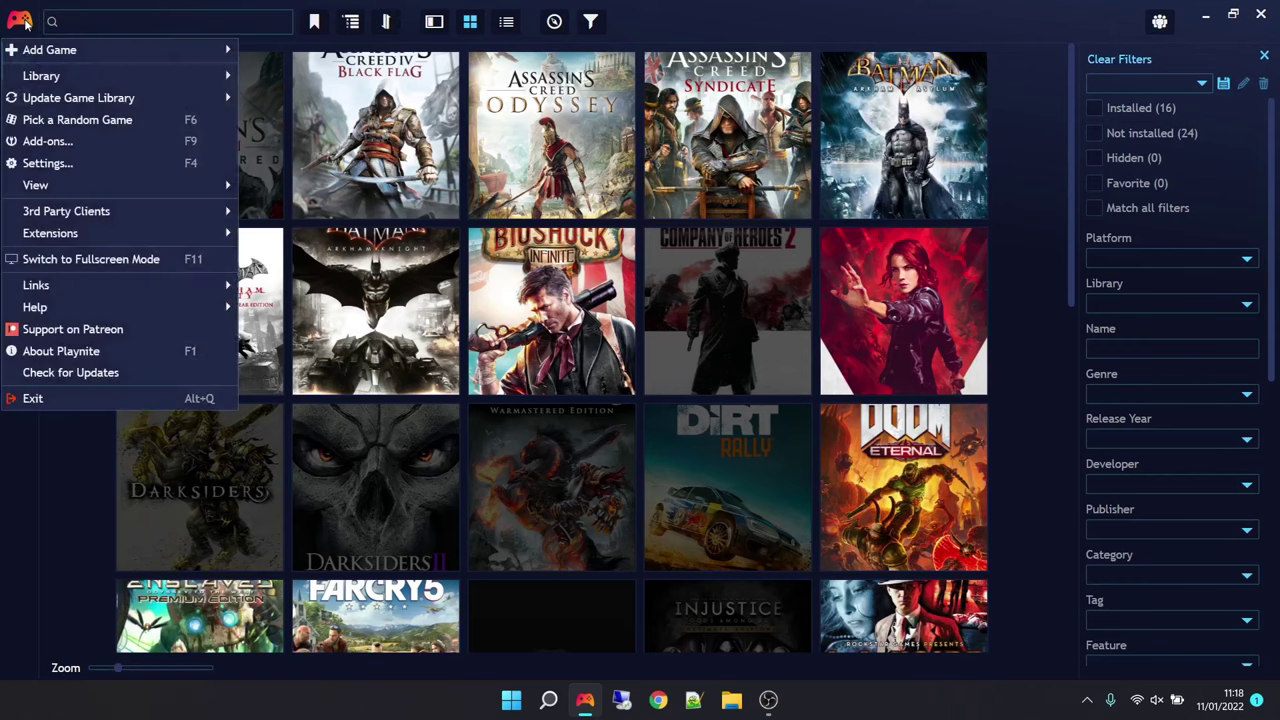
click(80, 262)
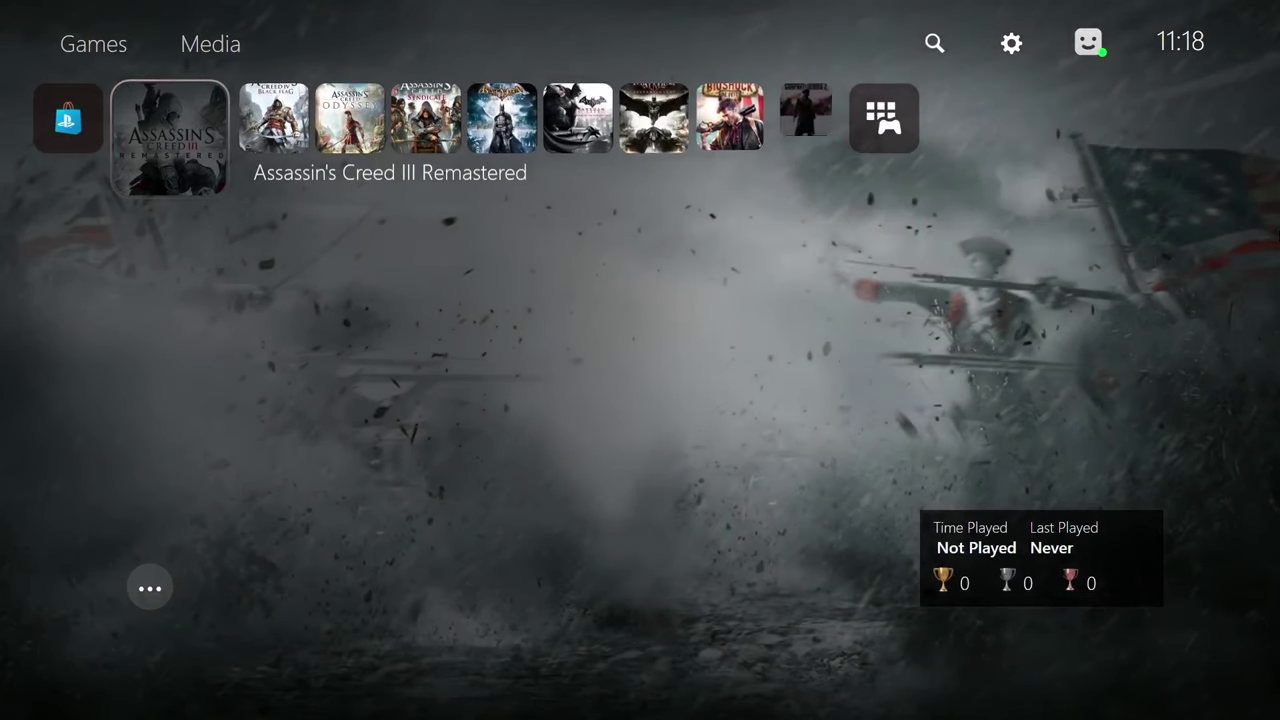
key(Up)
key(Right)
key(Left)
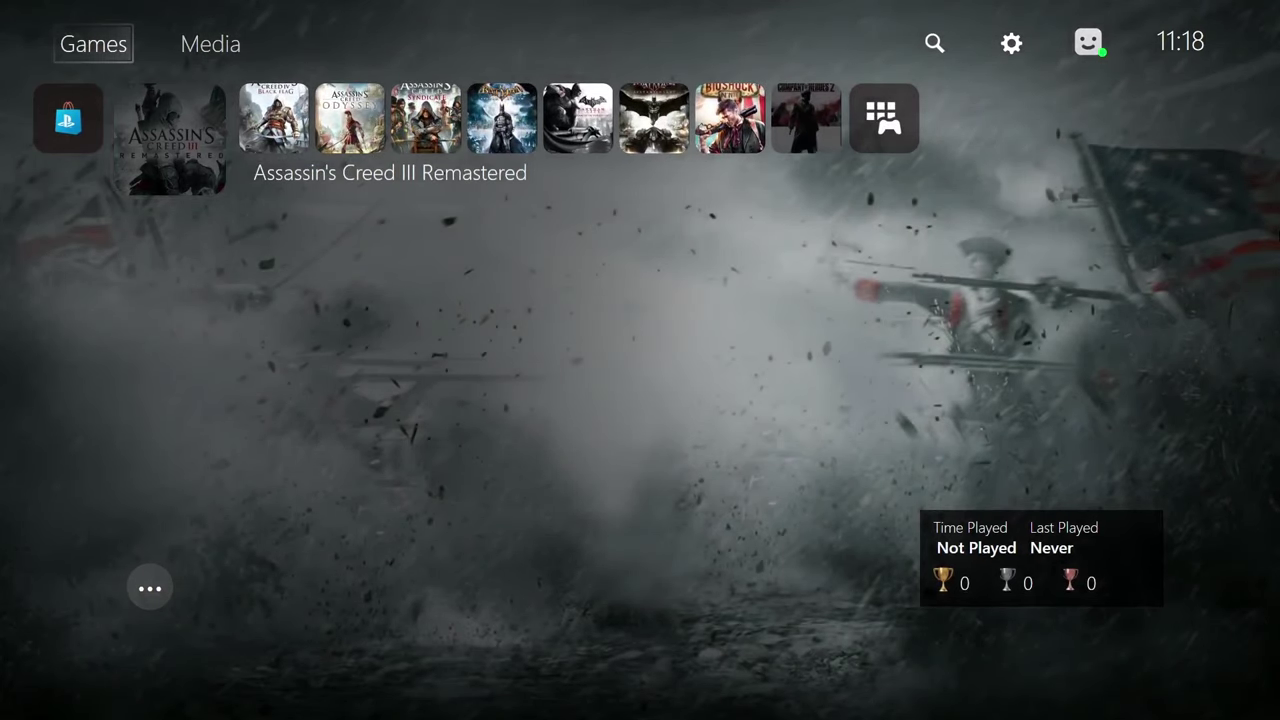
key(Right)
Browse along the game row to All Games, open it to view the filters and covers, and leave it again.
key(Down)
key(Right)
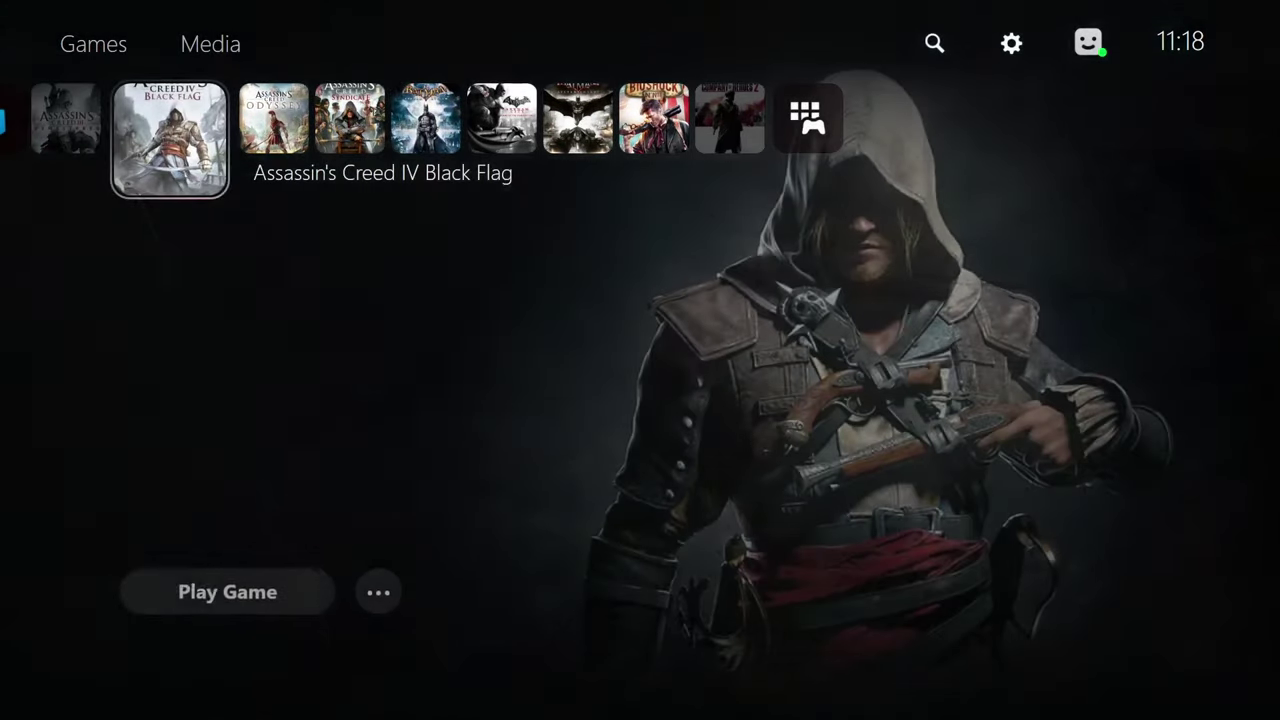
key(Right)
key(Right)
key(Right)
key(Right)
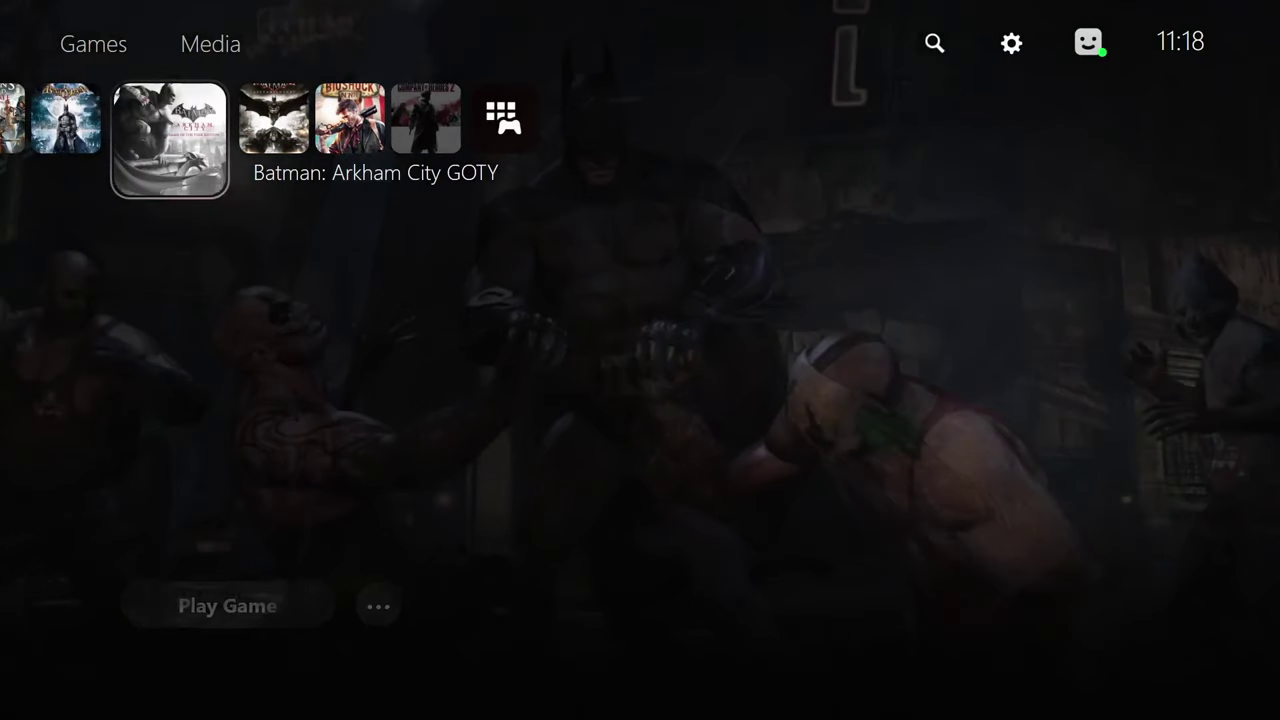
key(Right)
key(Right)
key(Right)
key(Right)
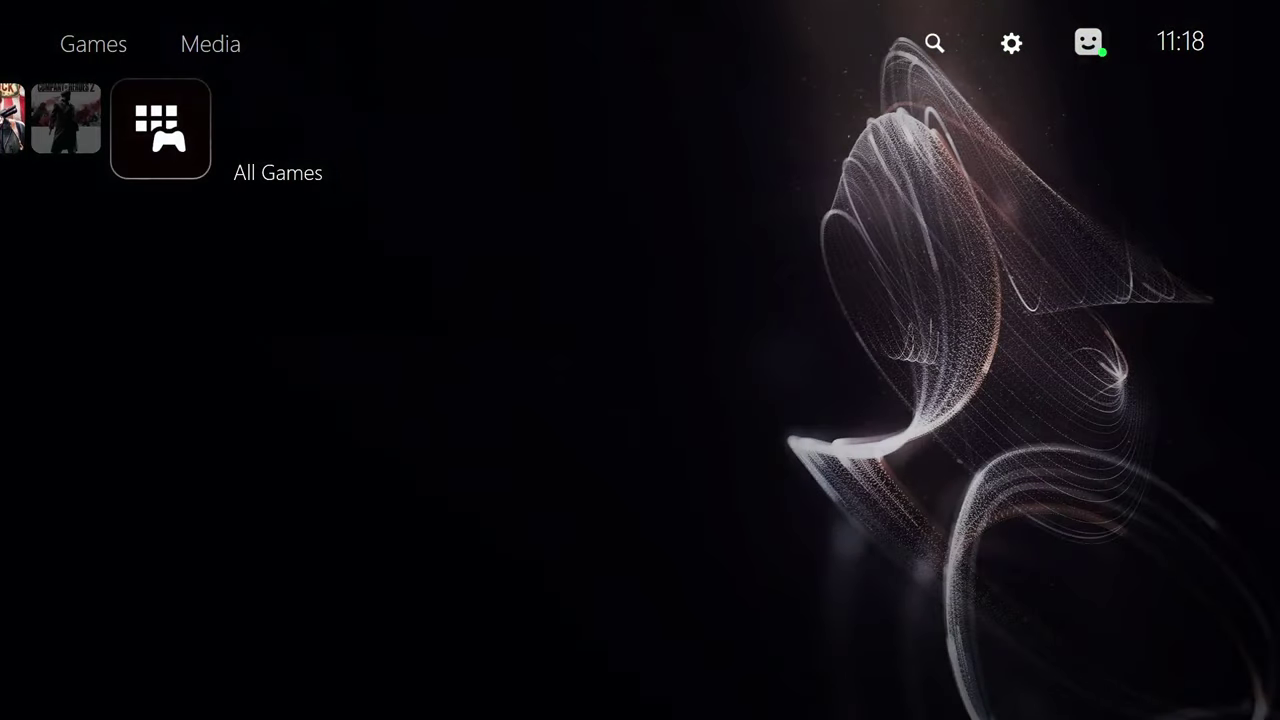
key(Return)
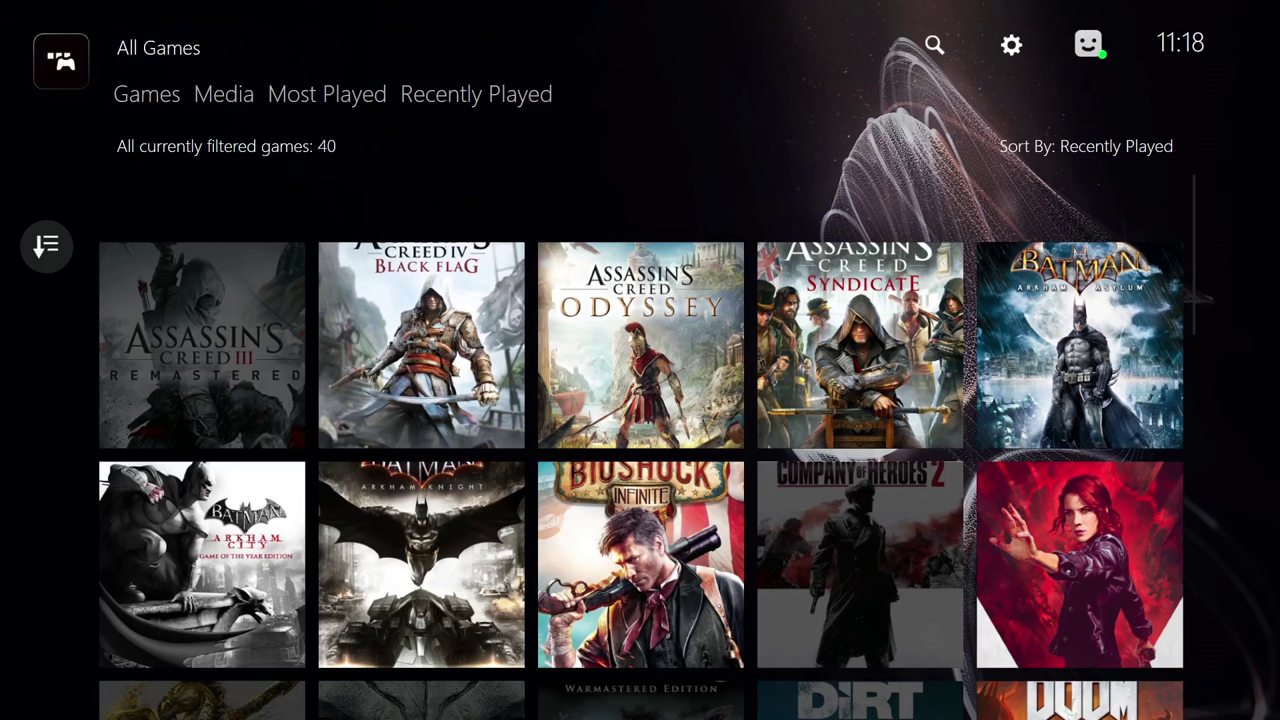
key(Escape)
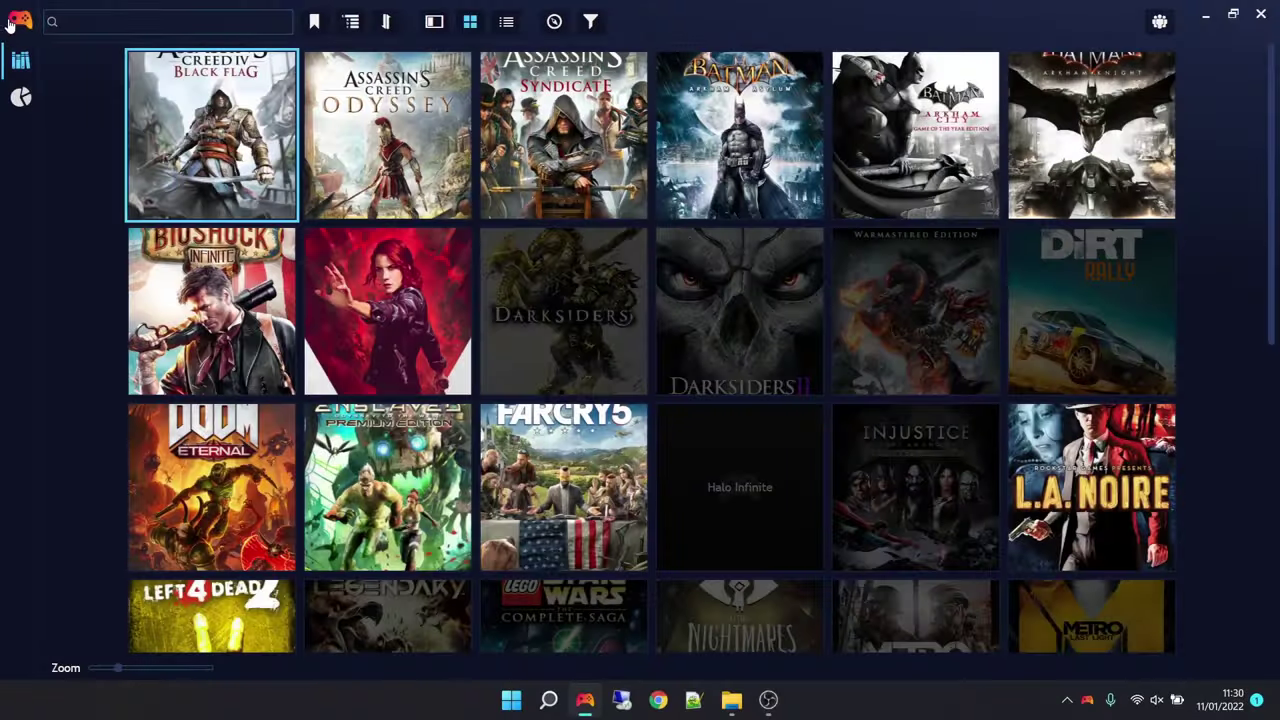
Find the DKG Theme Modifier among the generic add-ons by searching for "dkg" and install it.
click(19, 20)
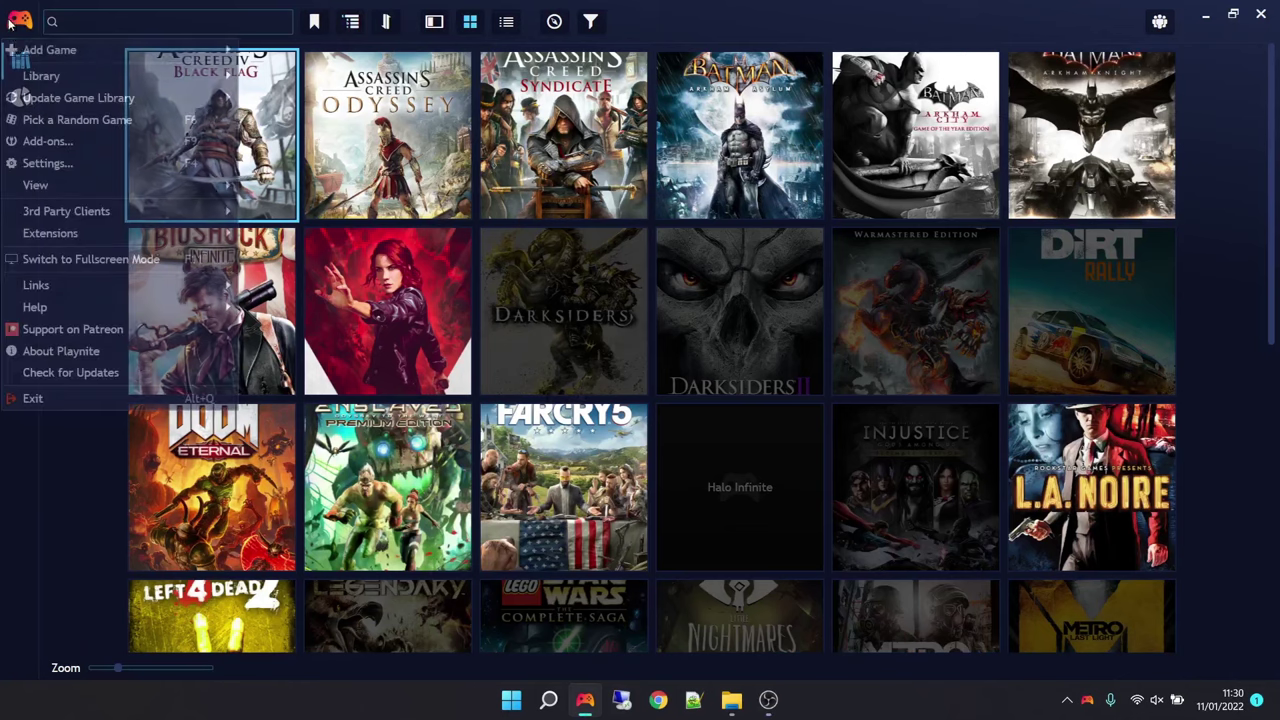
click(40, 141)
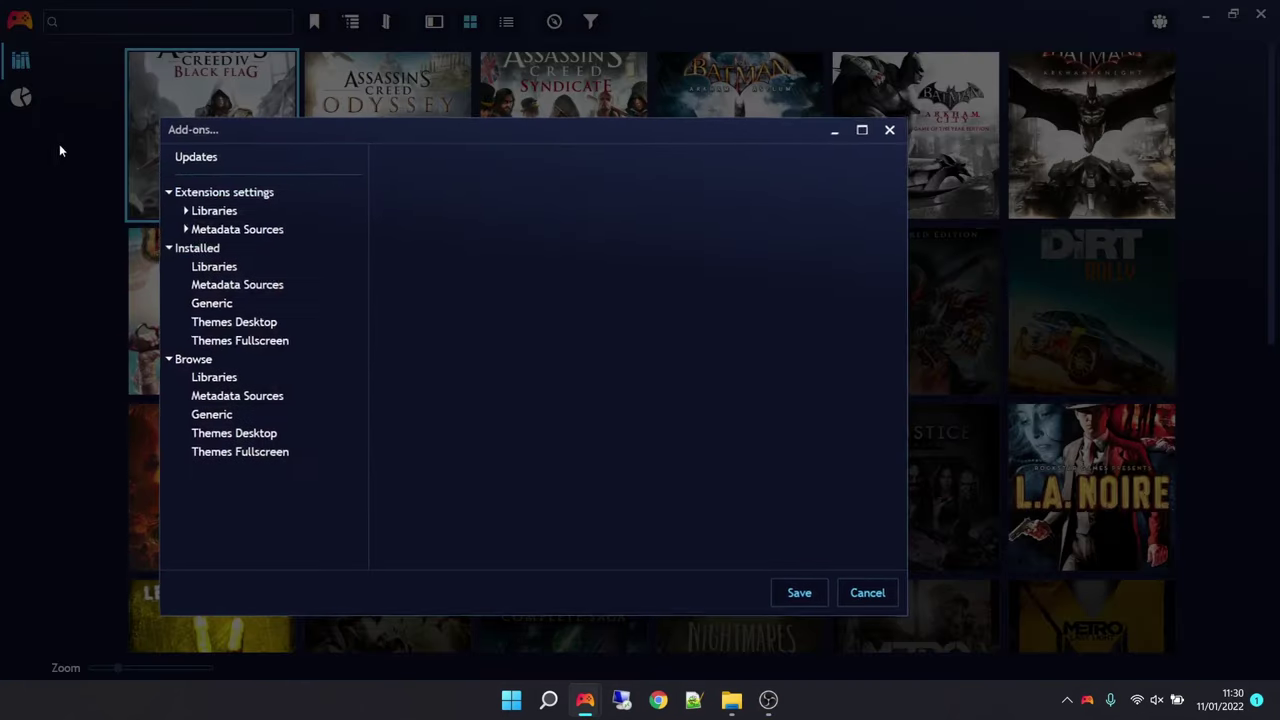
click(224, 419)
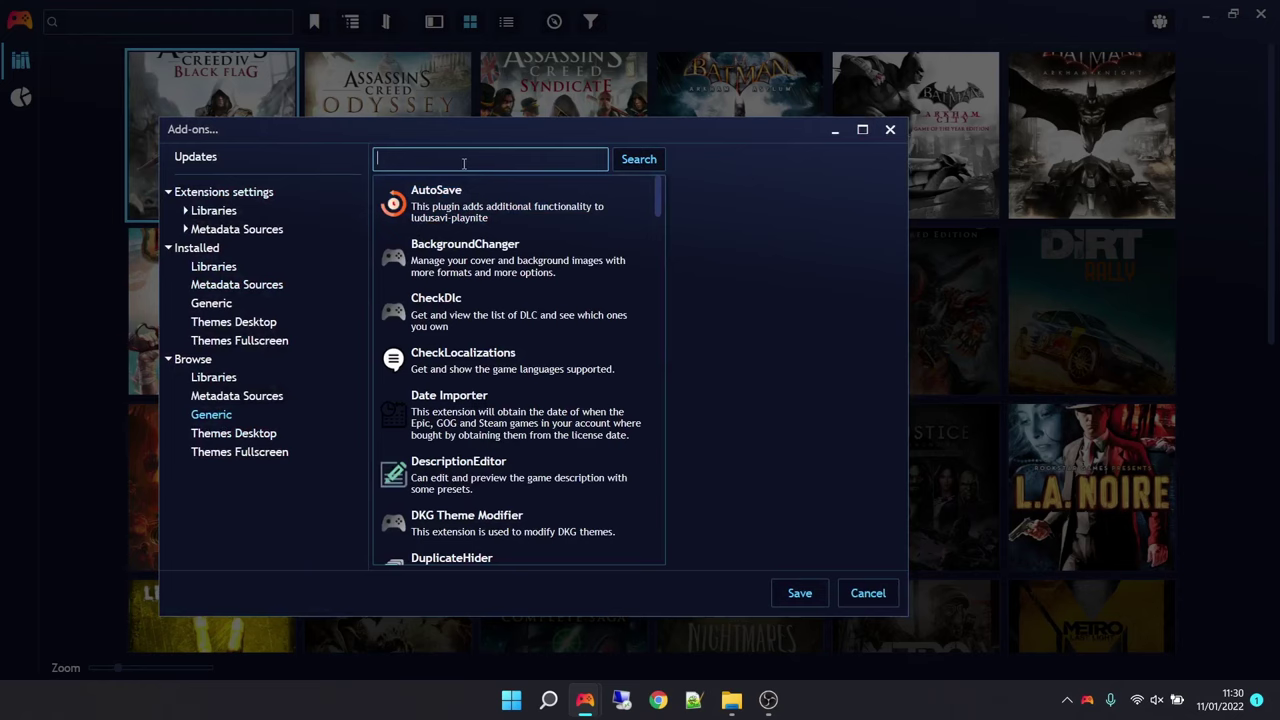
key(Return)
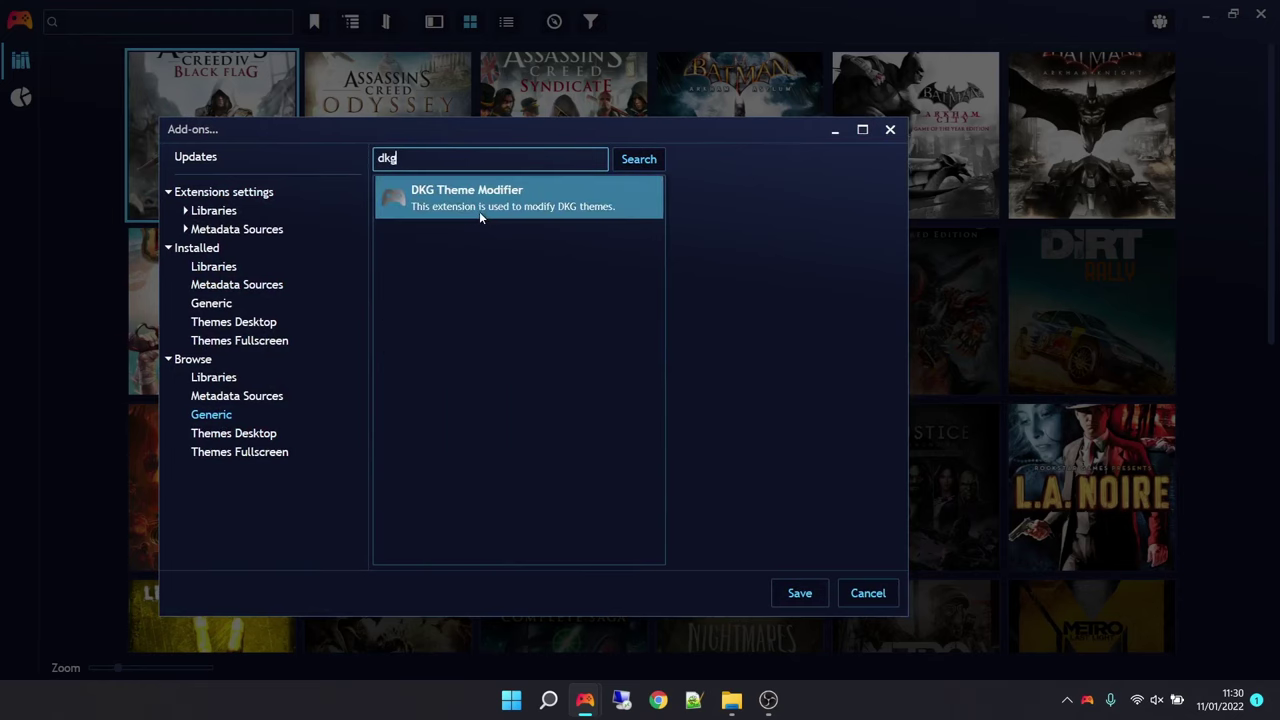
click(488, 205)
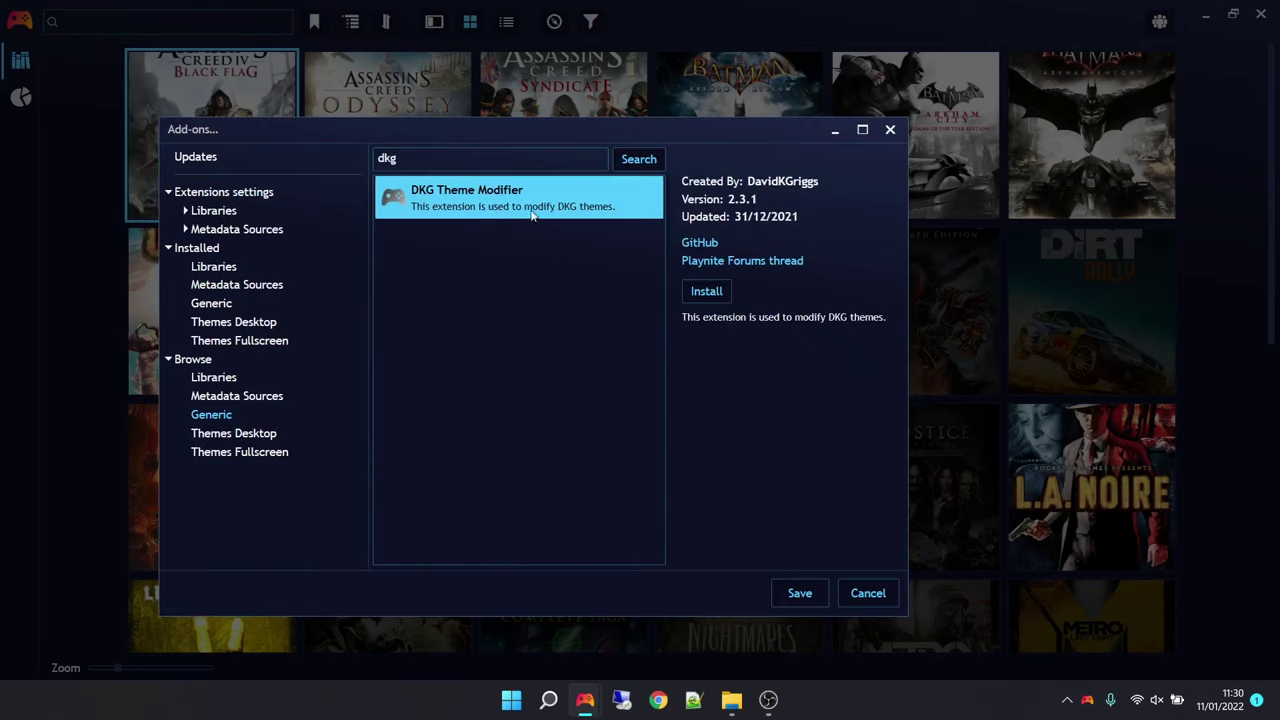
click(716, 299)
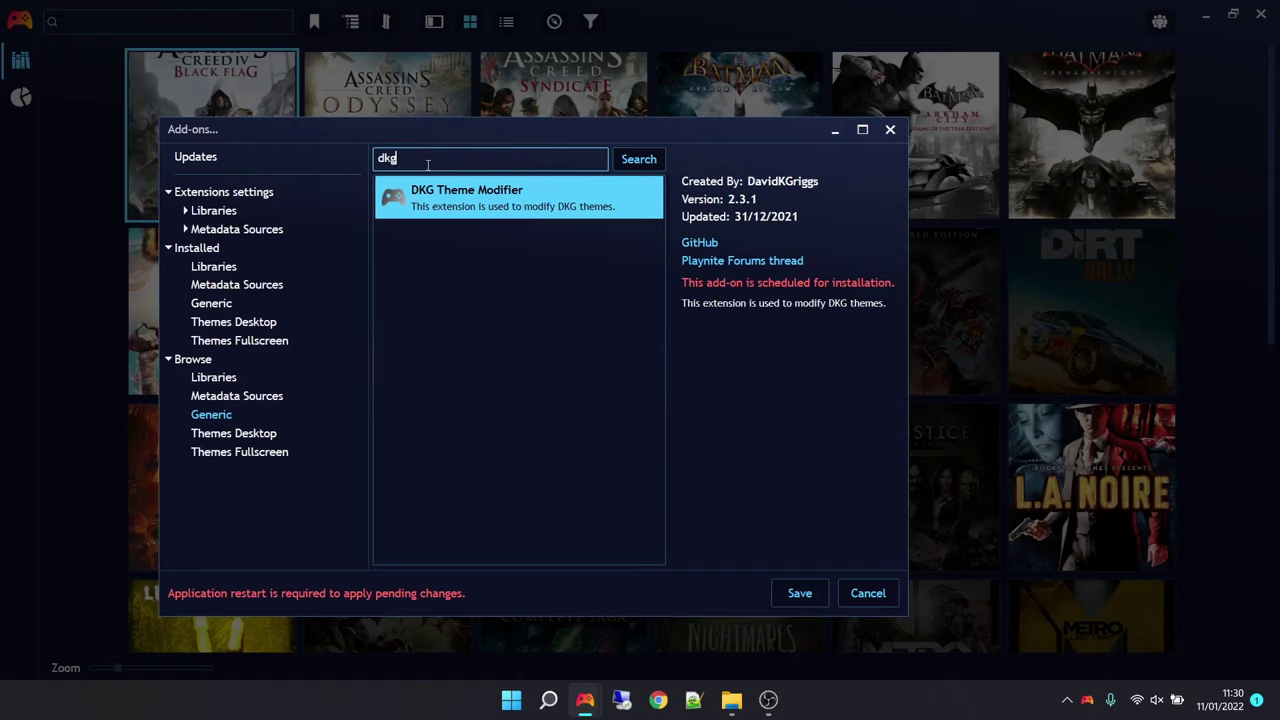
Search the generic add-ons for "extra" and install Extra Metadata Fullscreen Mode Helper.
key(Return)
text(ext)
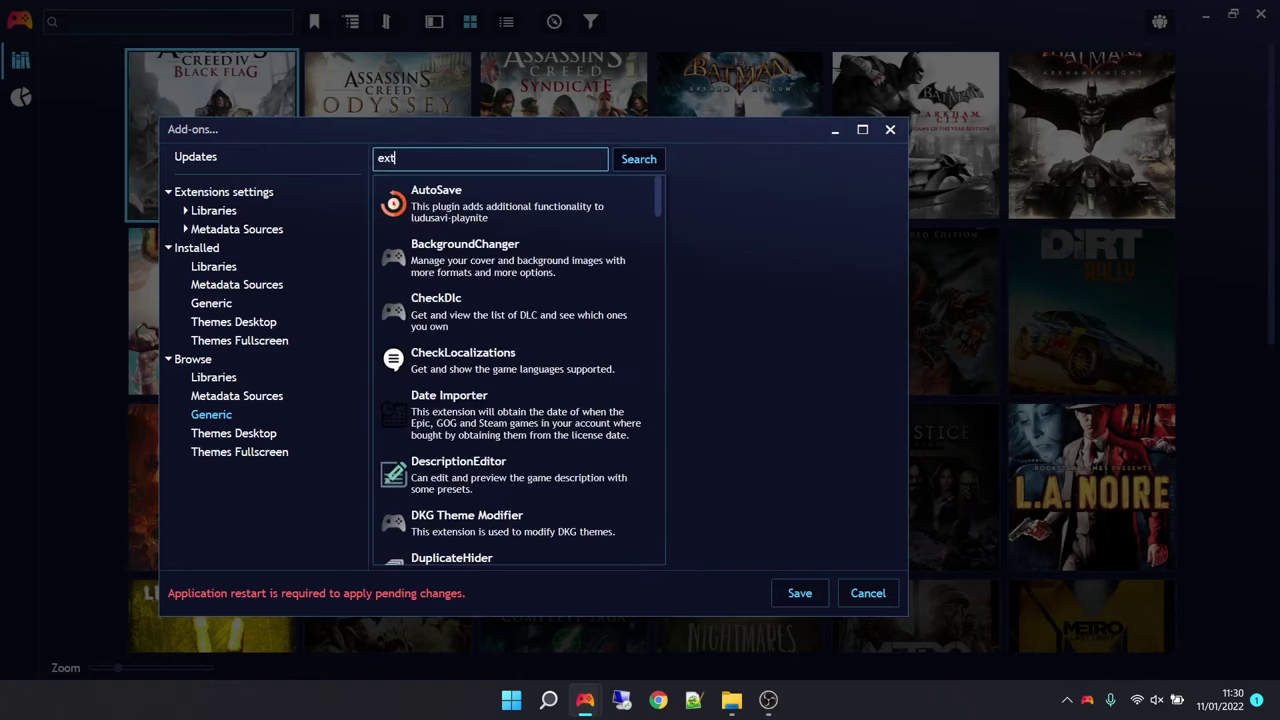
text(ra)
key(Return)
click(492, 272)
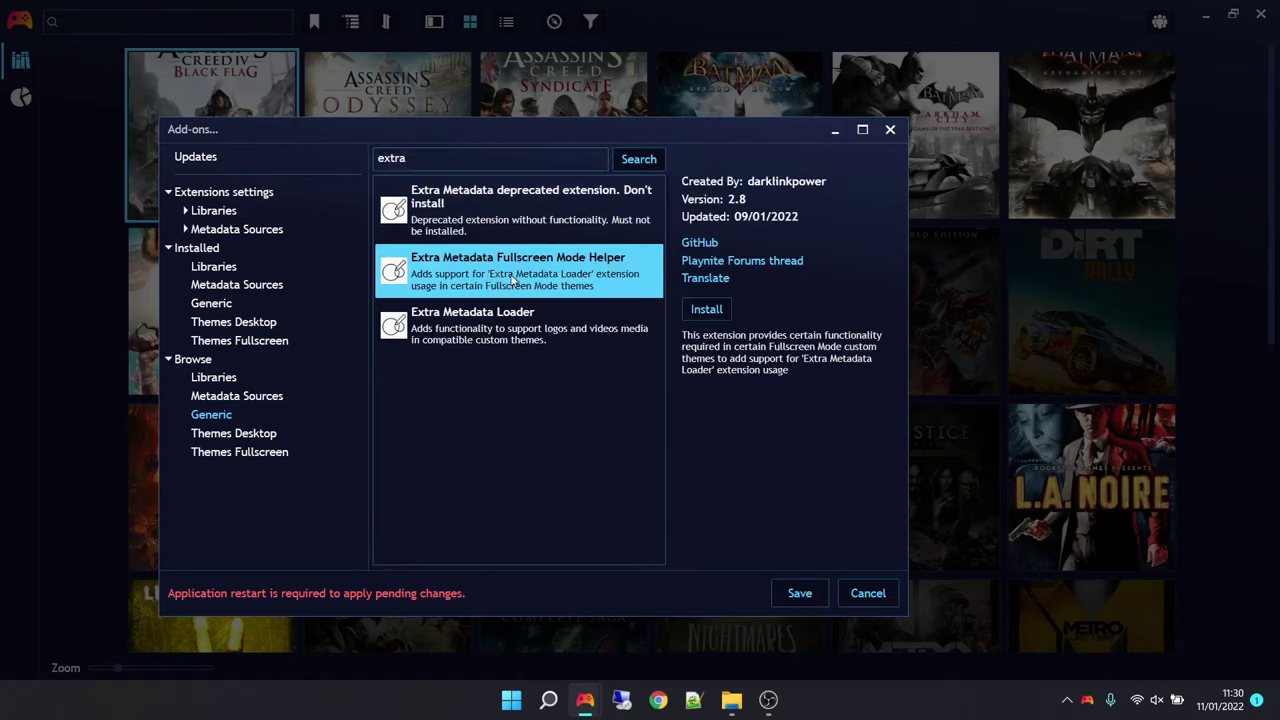
click(708, 311)
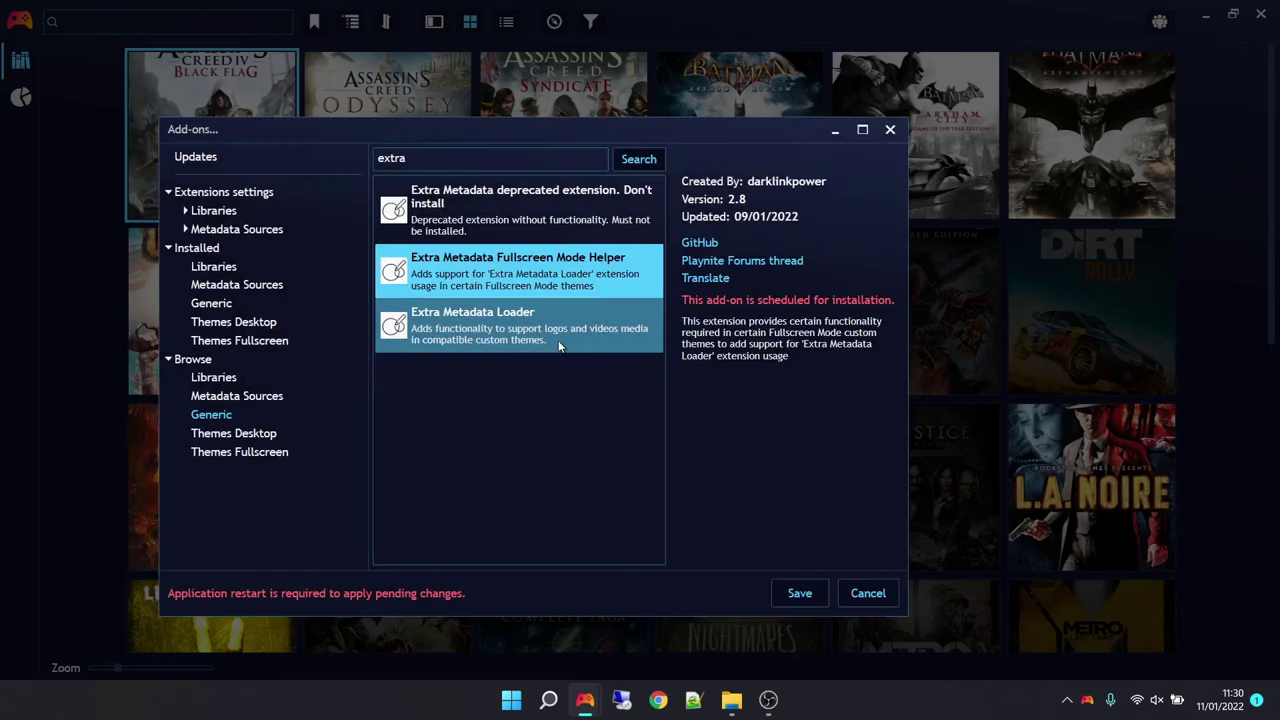
Install the Extra Metadata Loader add-on, save the add-on changes and restart Playnite to apply them.
click(560, 346)
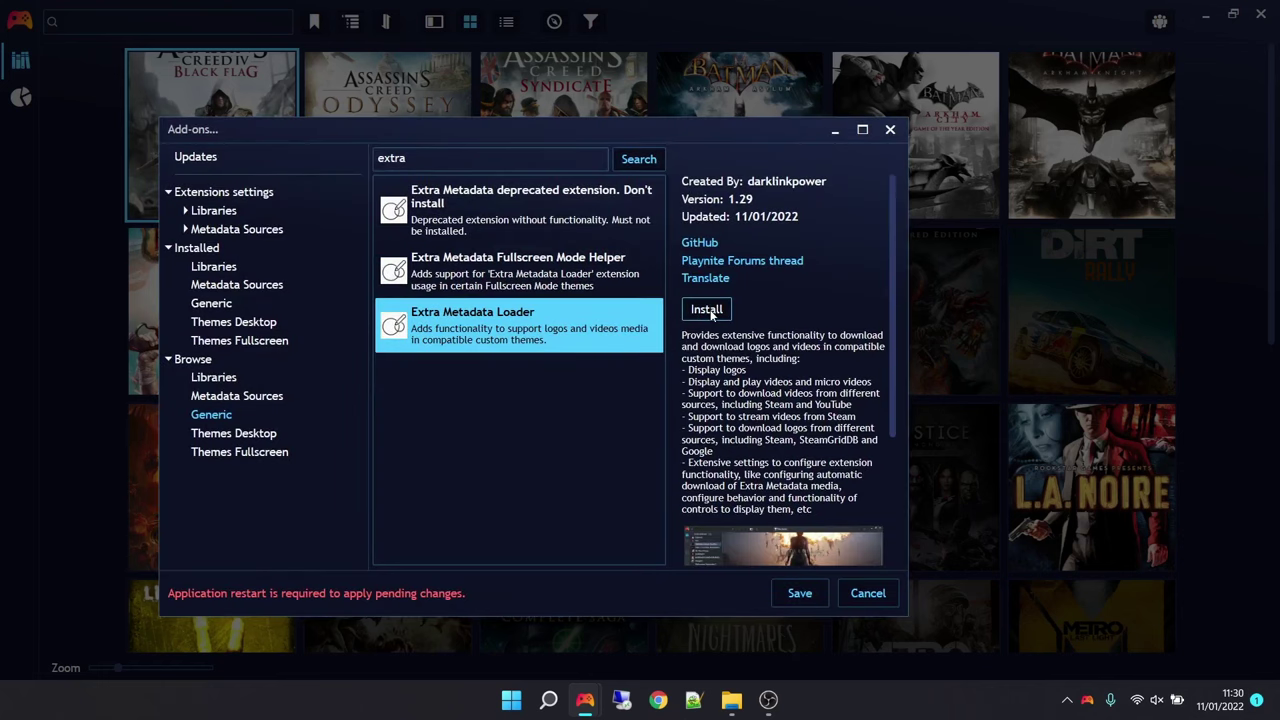
click(707, 311)
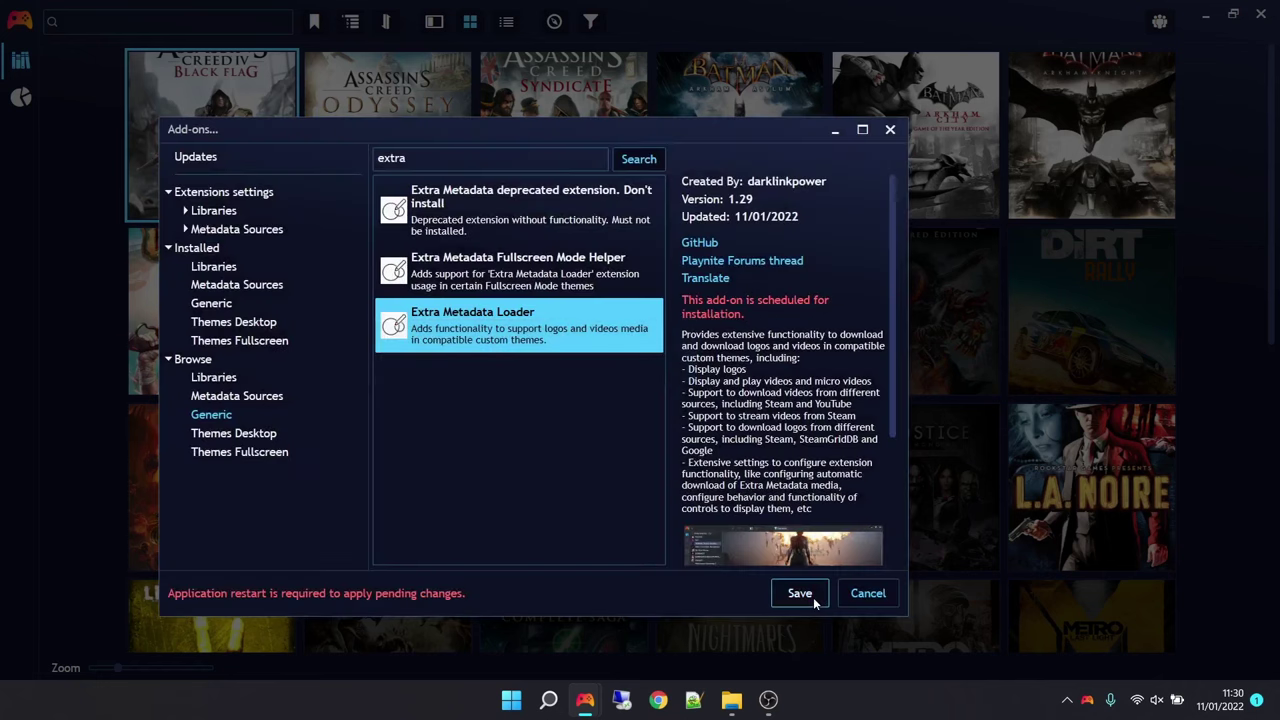
click(800, 593)
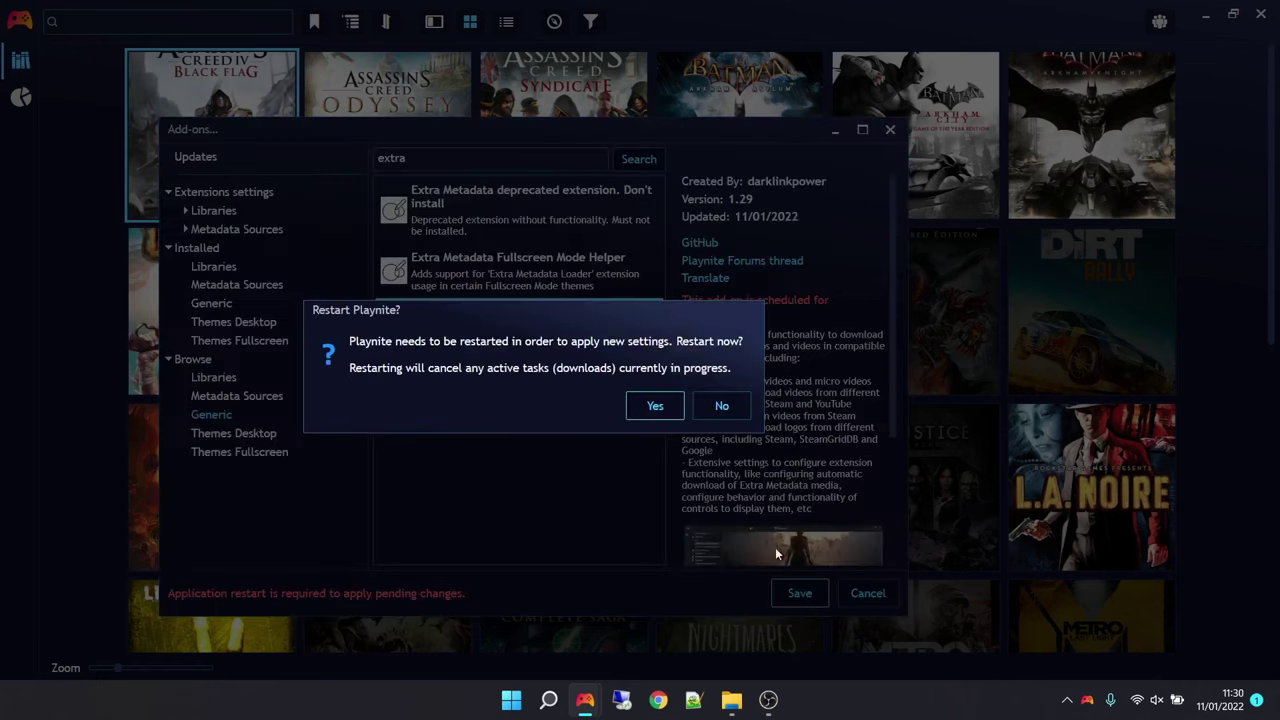
click(670, 411)
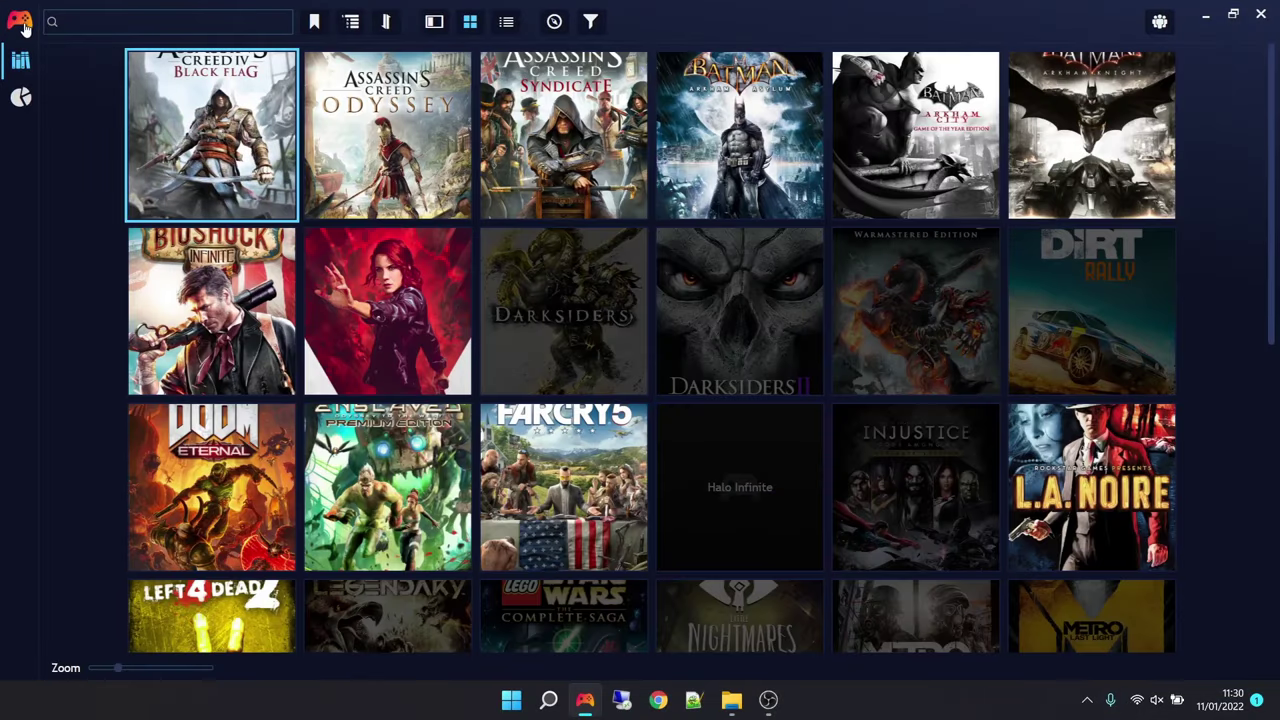
In the Extra Metadata Loader settings, set the ffmpeg path to D:\Playnite\ffmpeg-4.4.1-essentials_build\bin\ffmpeg.exe.
click(24, 25)
click(41, 142)
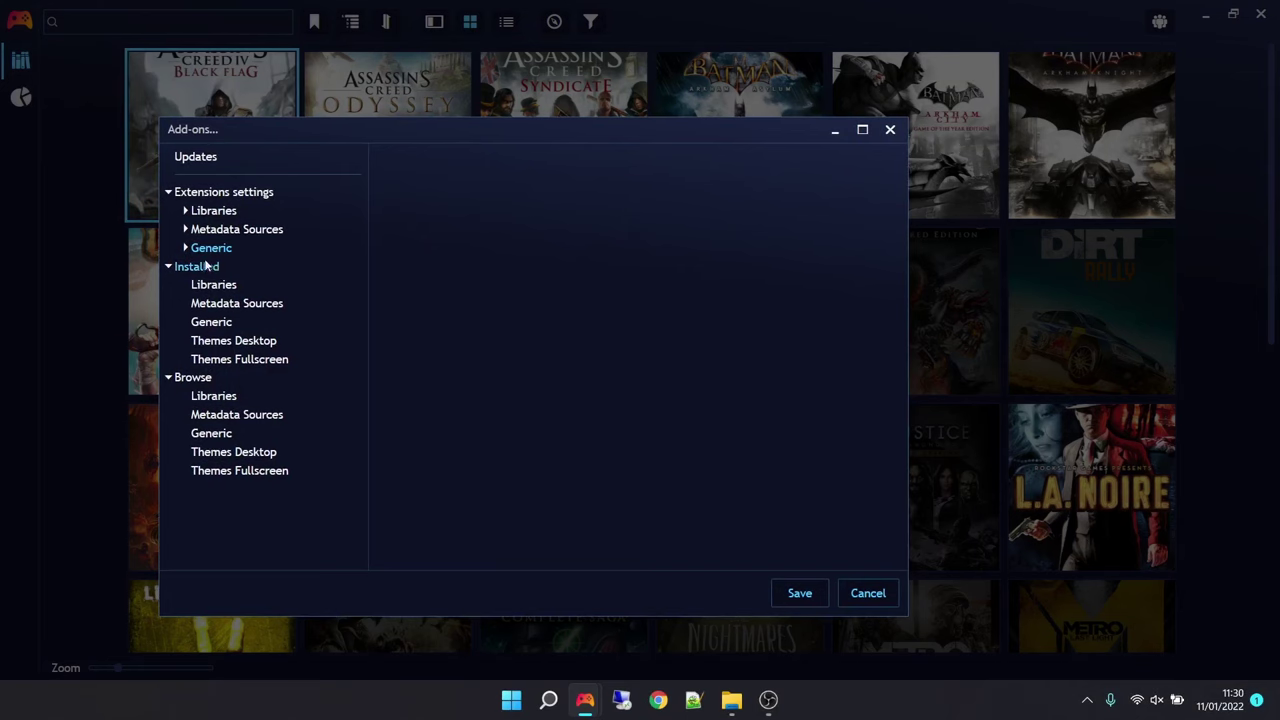
click(186, 248)
click(226, 284)
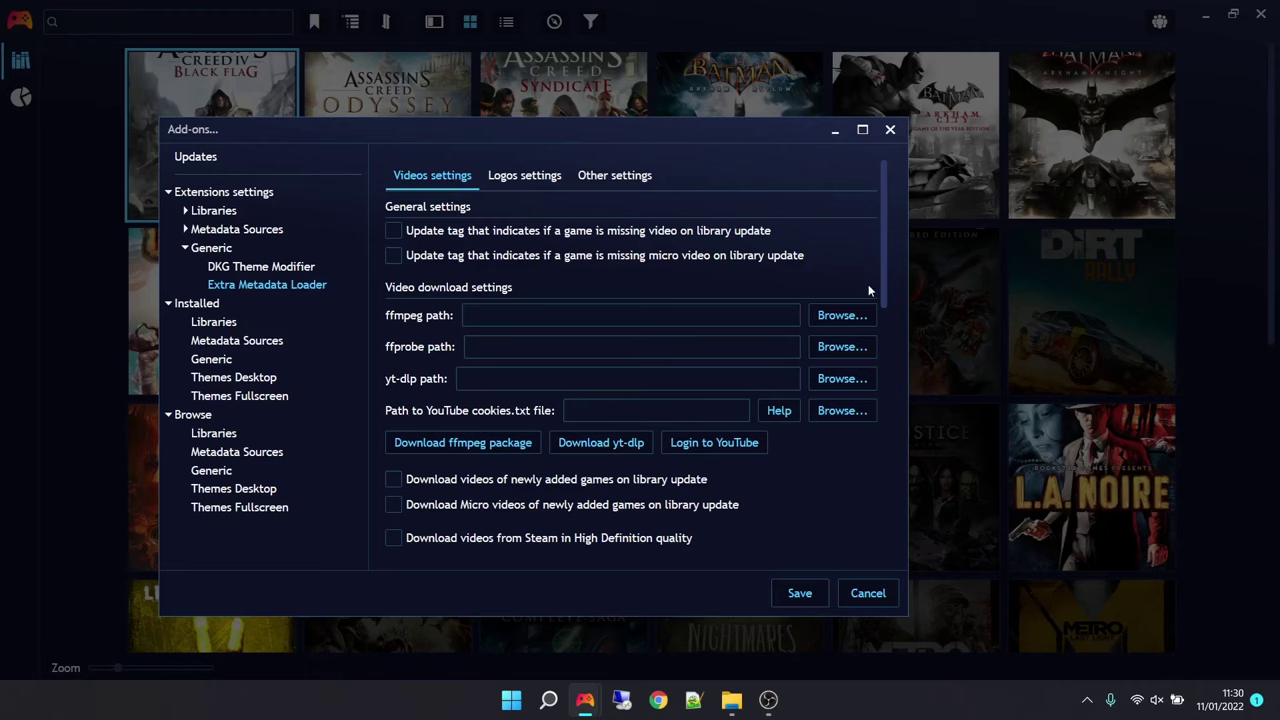
click(843, 316)
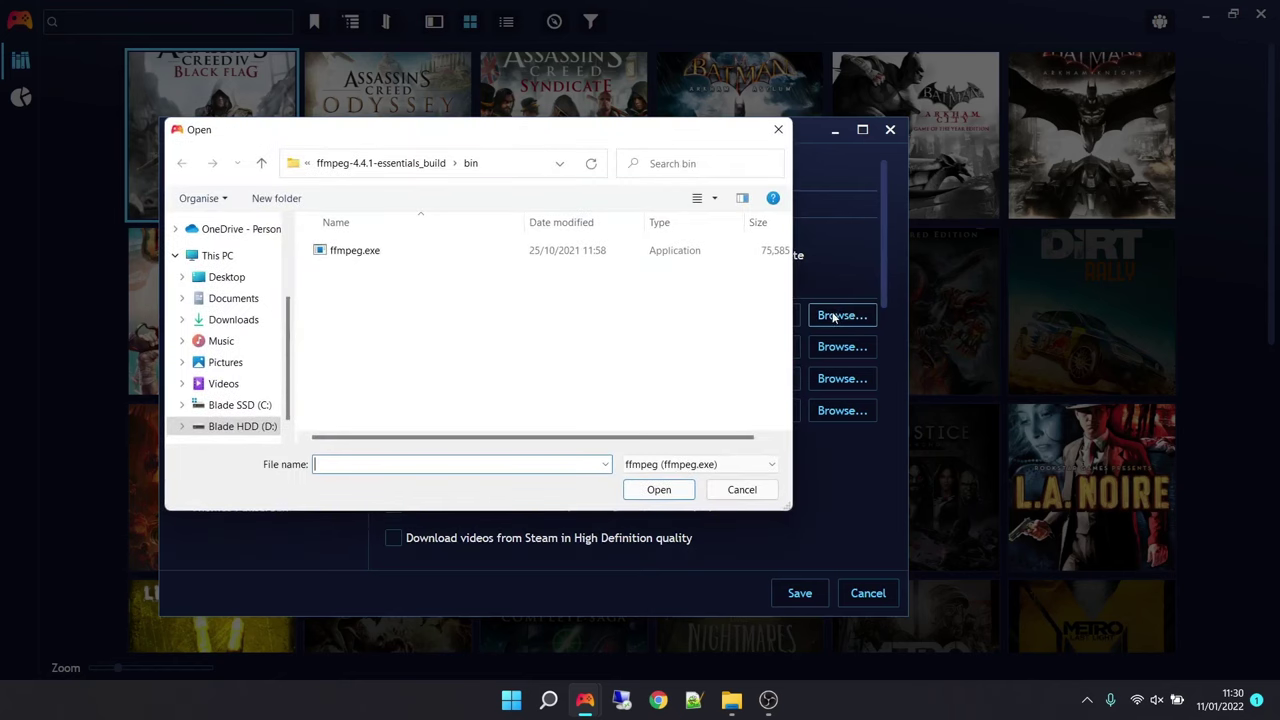
click(372, 254)
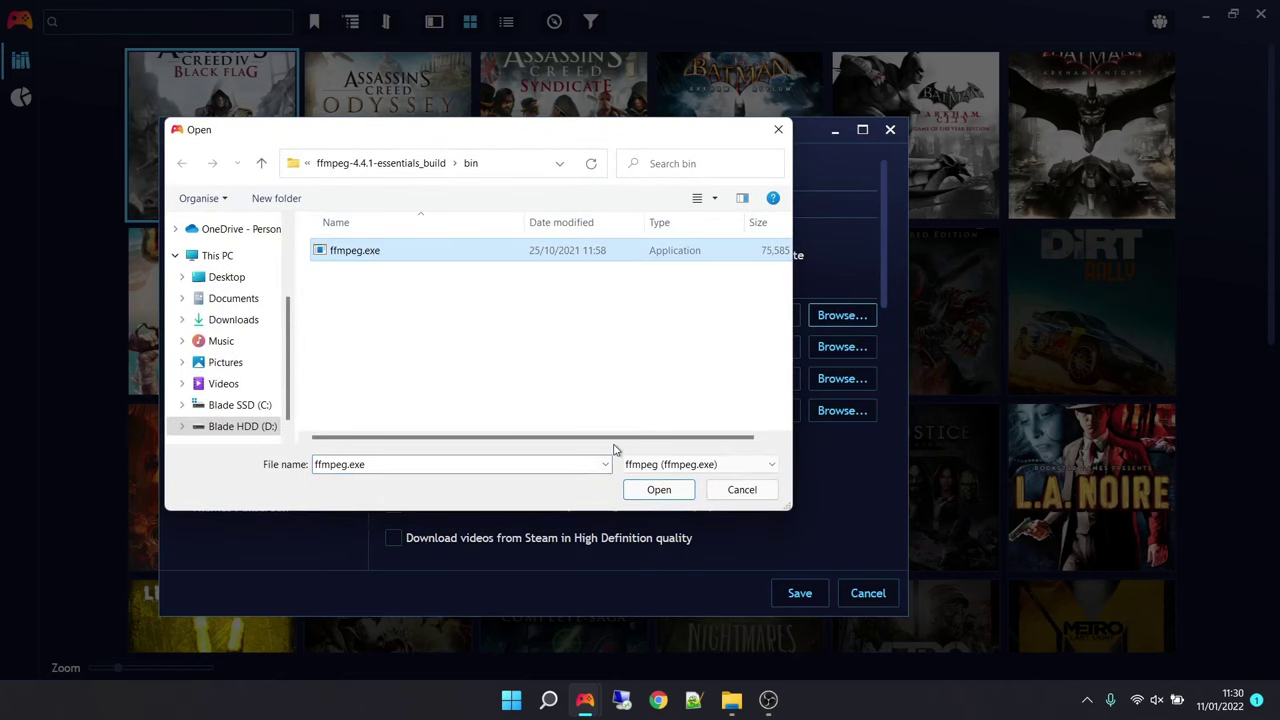
click(641, 491)
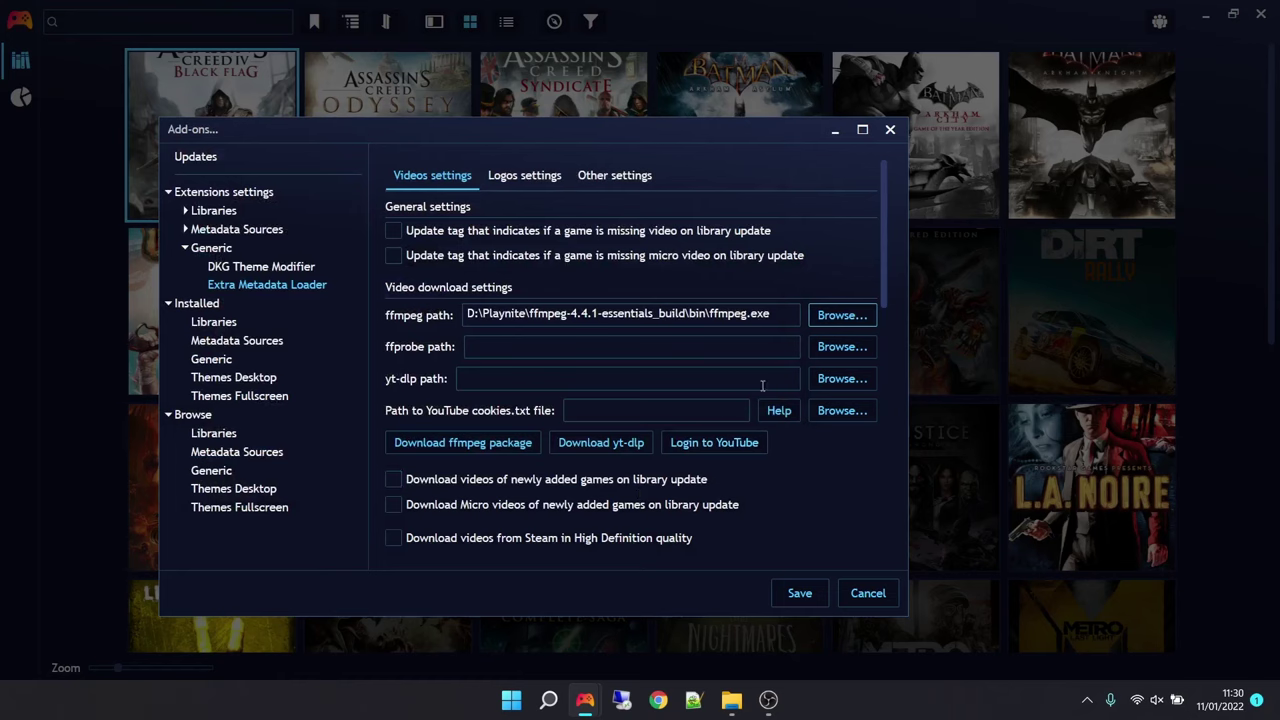
Set the yt-dlp path to yt-dlp.exe in the D:\Playnite folder.
click(838, 381)
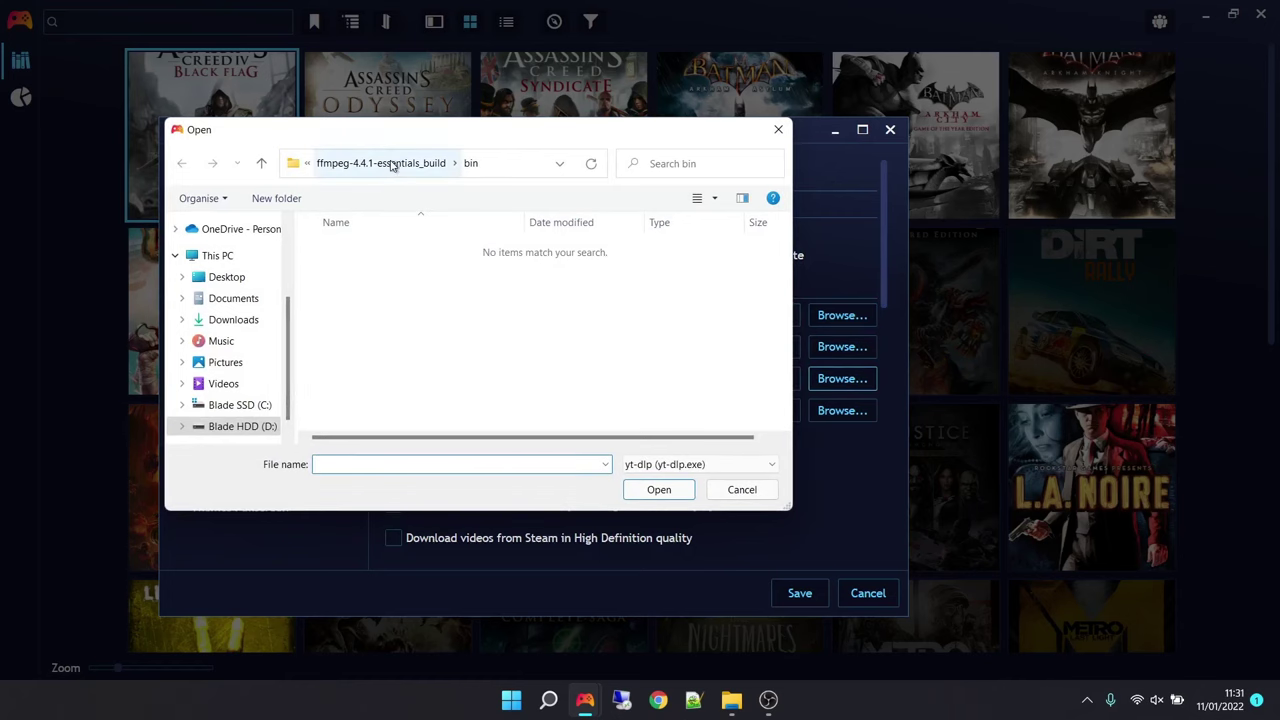
click(393, 164)
click(333, 163)
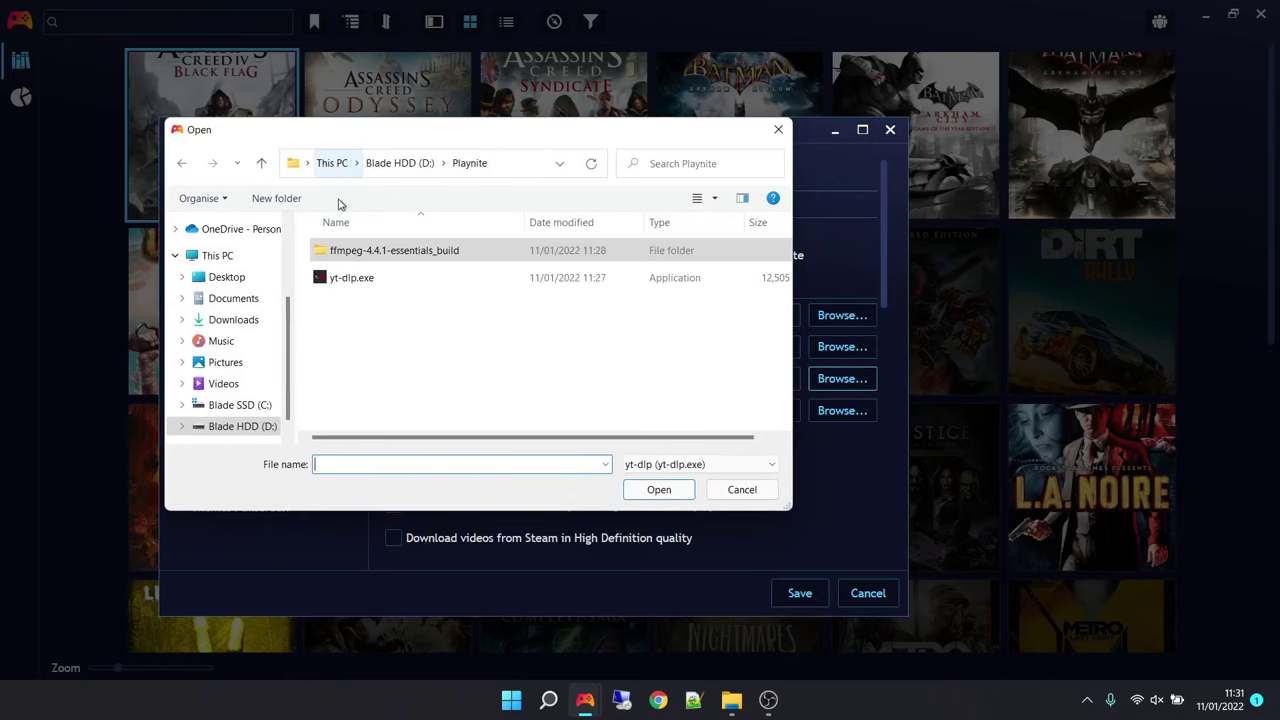
double_click(345, 277)
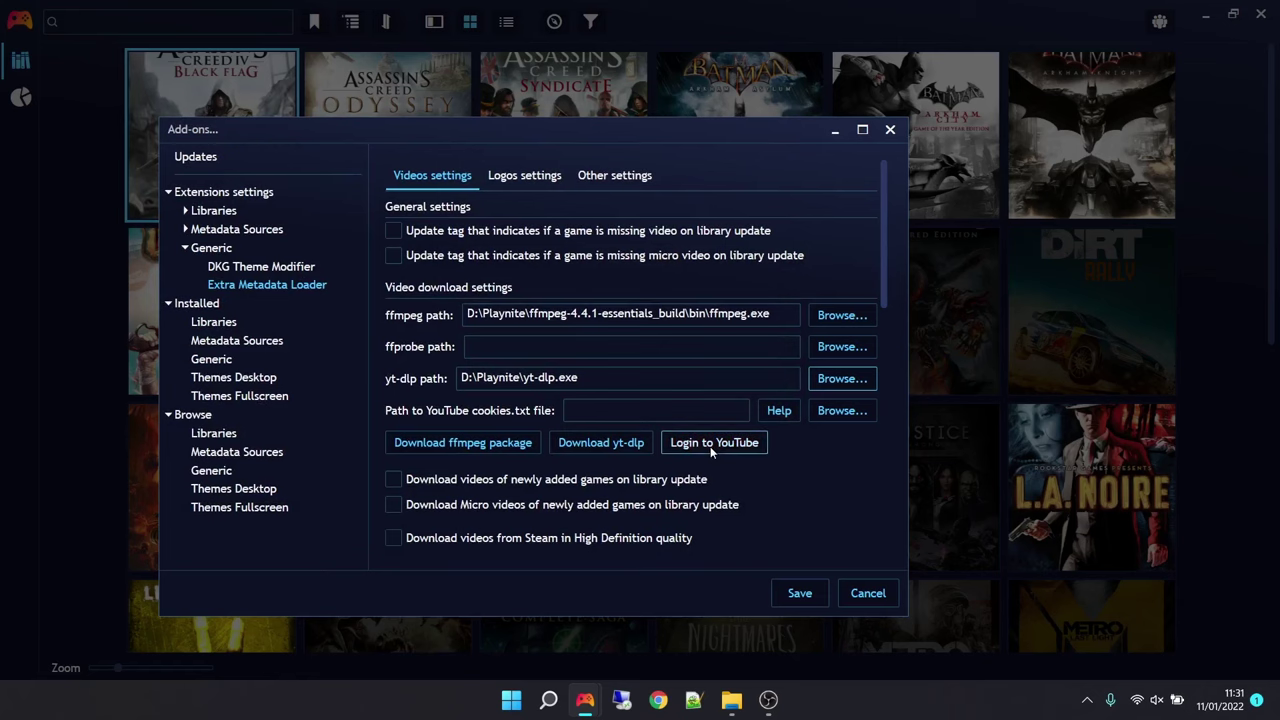
Set the ffprobe path to ffprobe.exe in the ffmpeg-4.4.1-essentials_build bin folder and save the add-on settings.
click(842, 346)
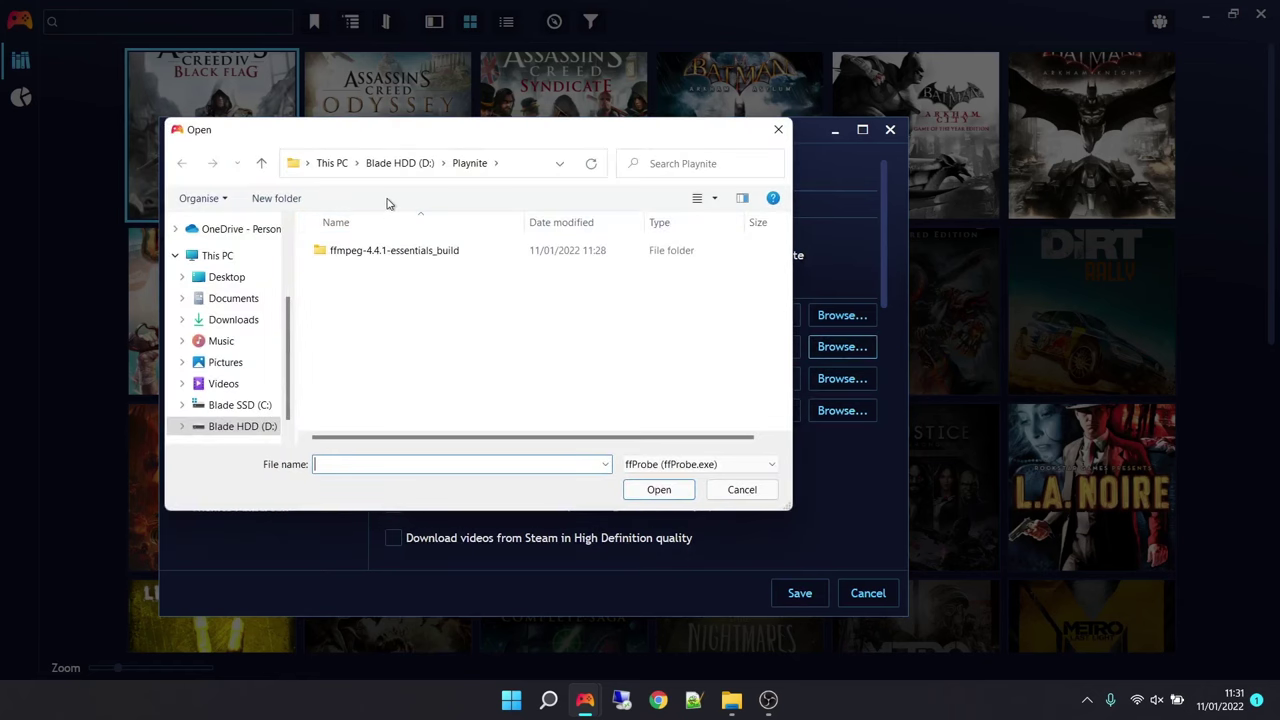
double_click(383, 251)
double_click(383, 251)
double_click(365, 249)
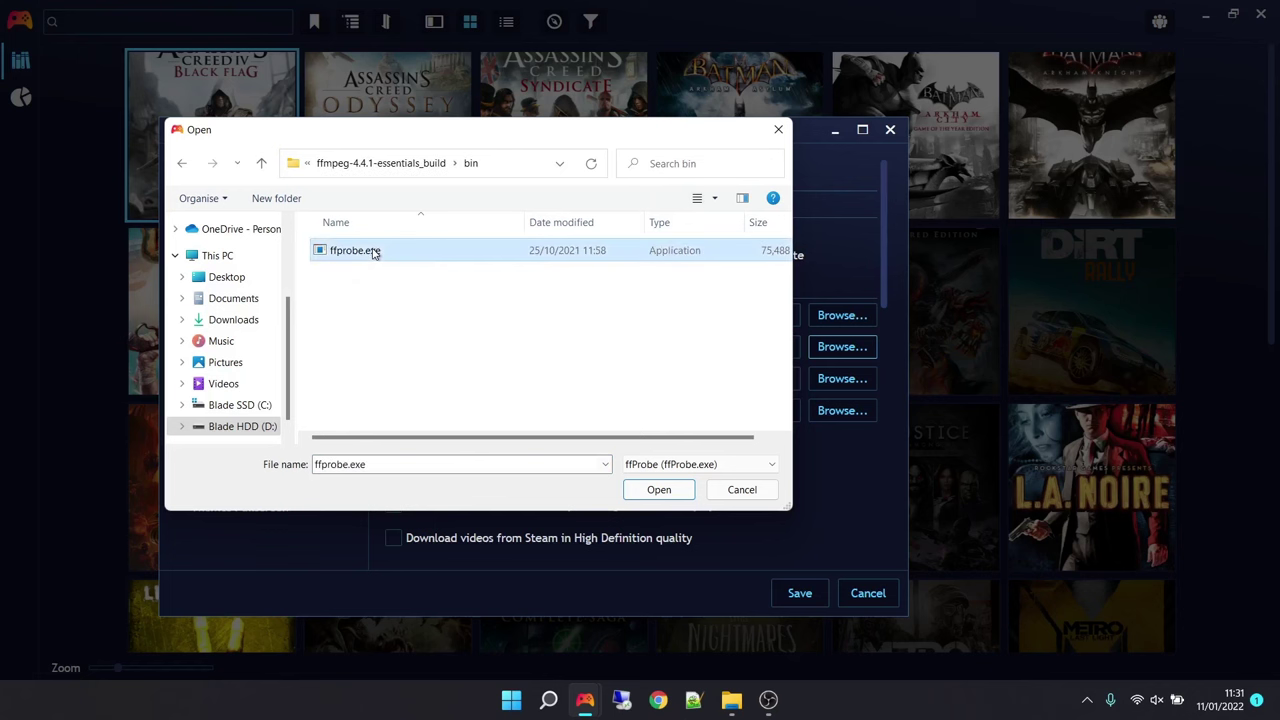
click(800, 593)
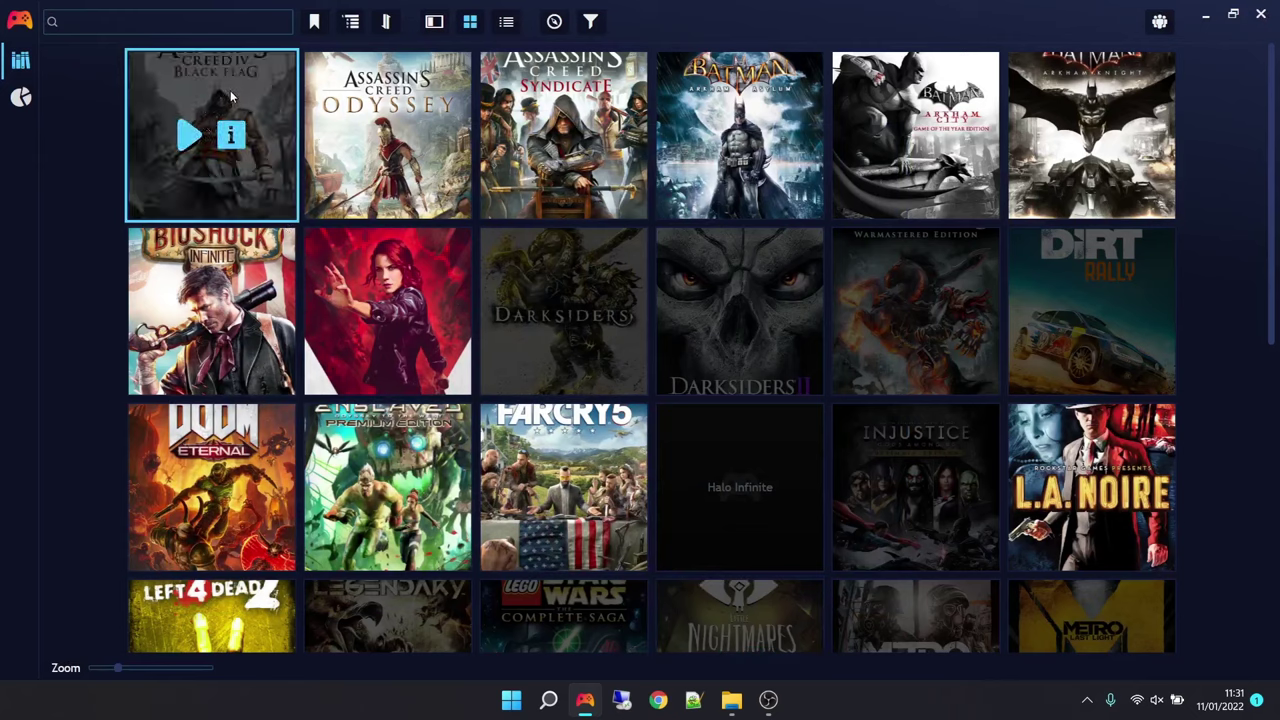
Select all games in the library and start downloading their logos through Extra Metadata, overwriting existing logos.
key(ctrl+a)
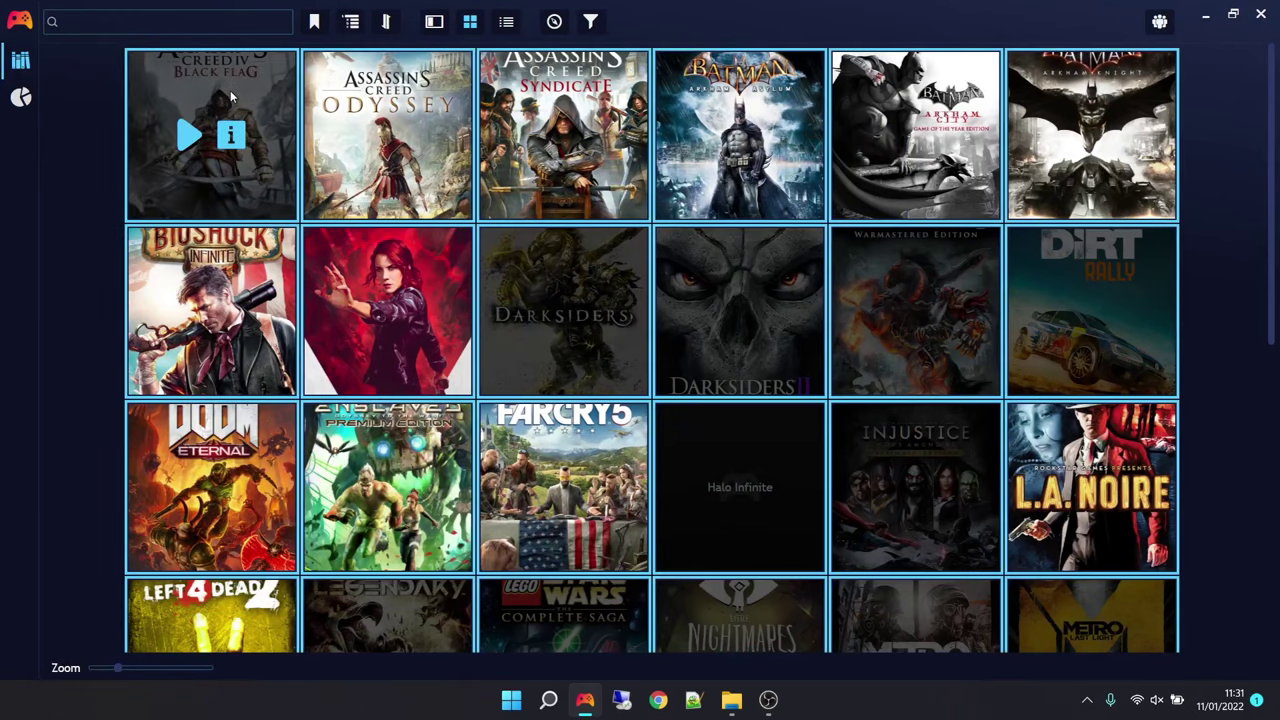
right_click(230, 96)
mouse_move(382, 281)
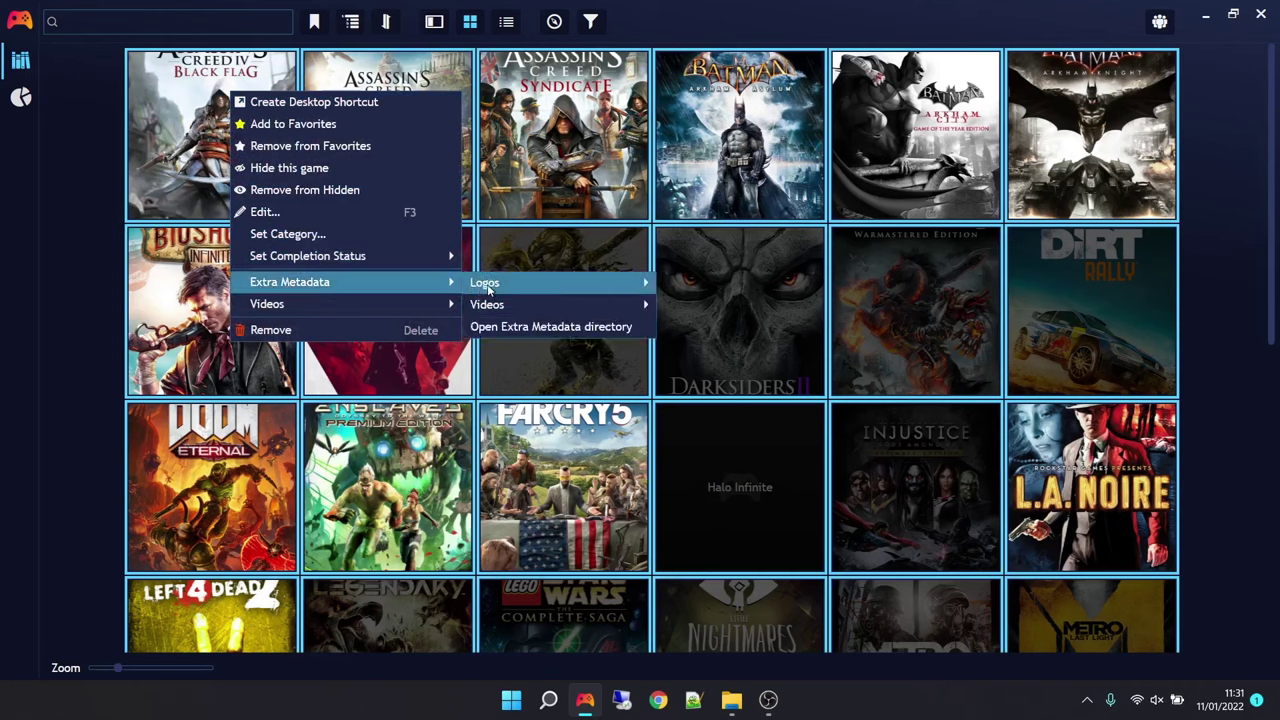
mouse_move(488, 288)
click(700, 285)
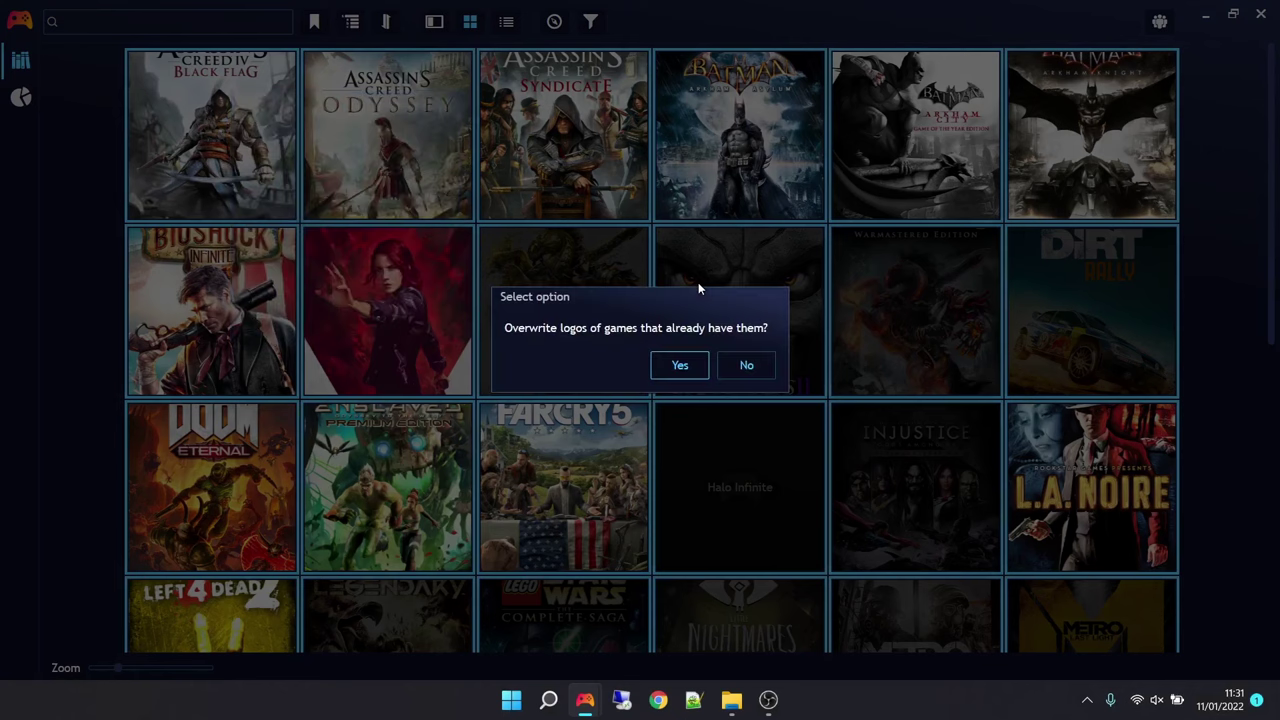
click(679, 365)
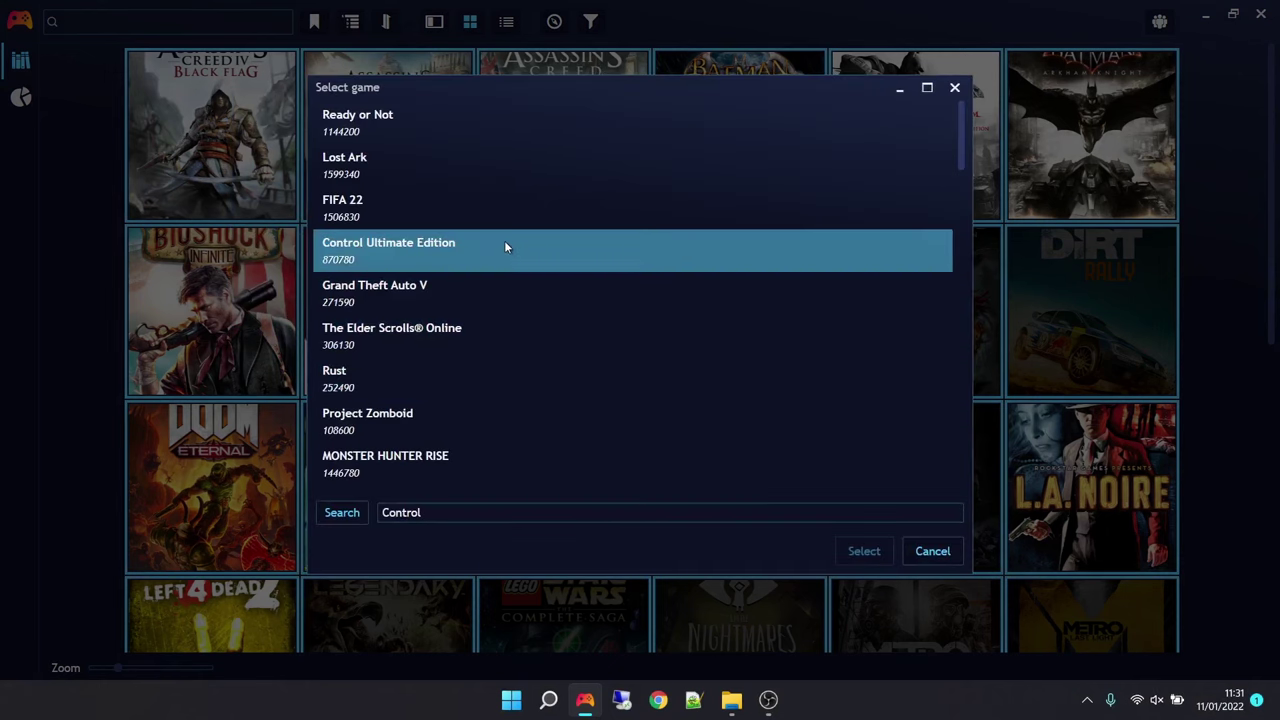
Match Control to Control Ultimate Edition and Sekiro to the GOTY Edition, and finish the logo download.
click(504, 242)
click(845, 558)
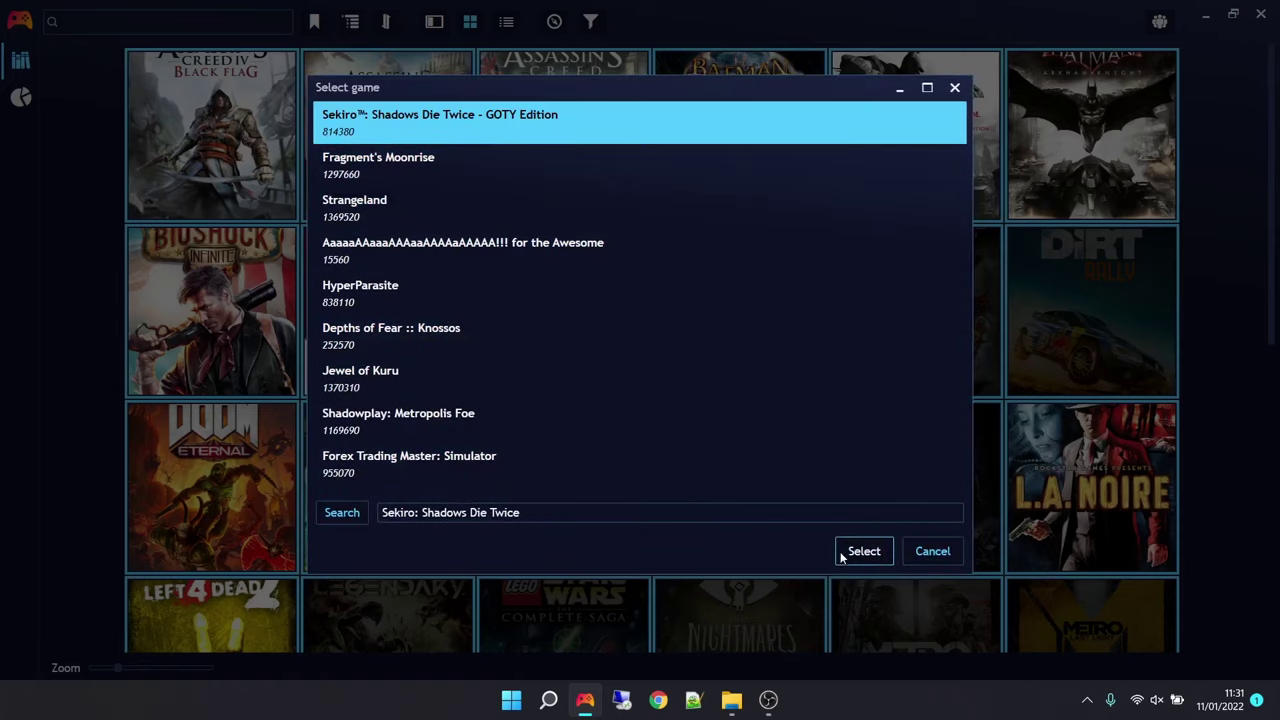
click(864, 553)
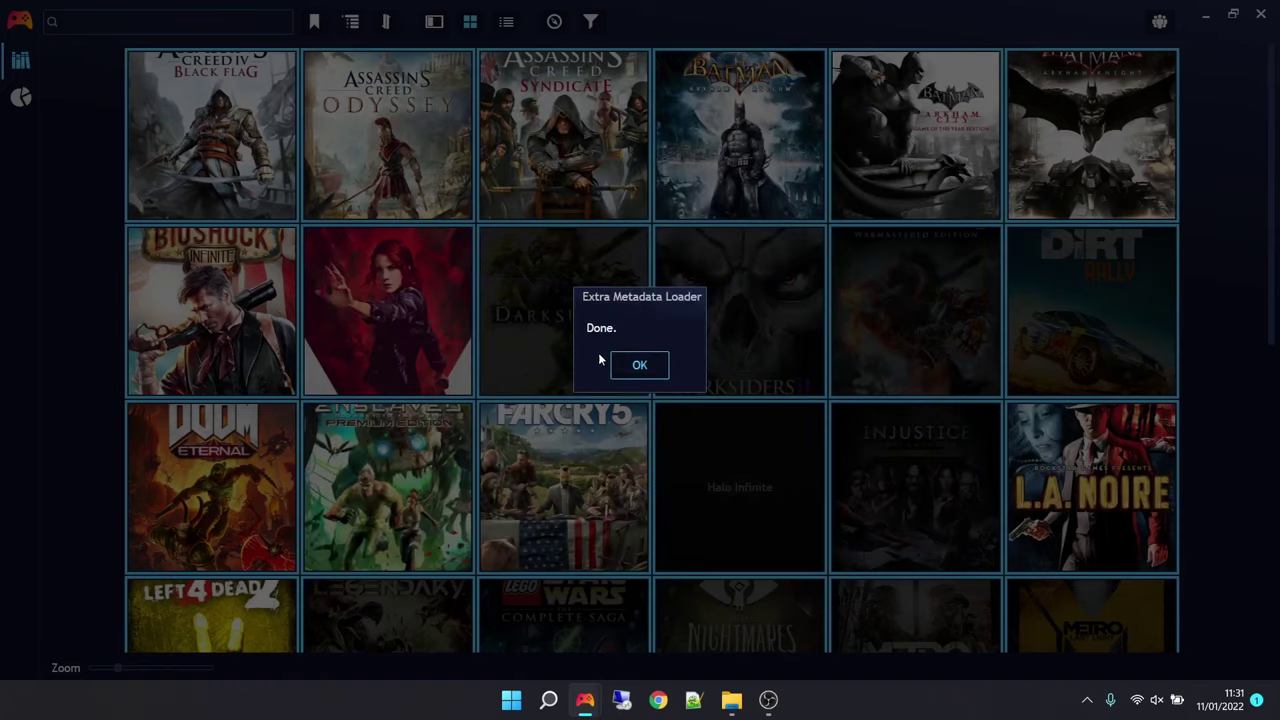
click(639, 366)
Download the Steam videos for all selected games through Extra Metadata, overwriting existing videos.
right_click(268, 100)
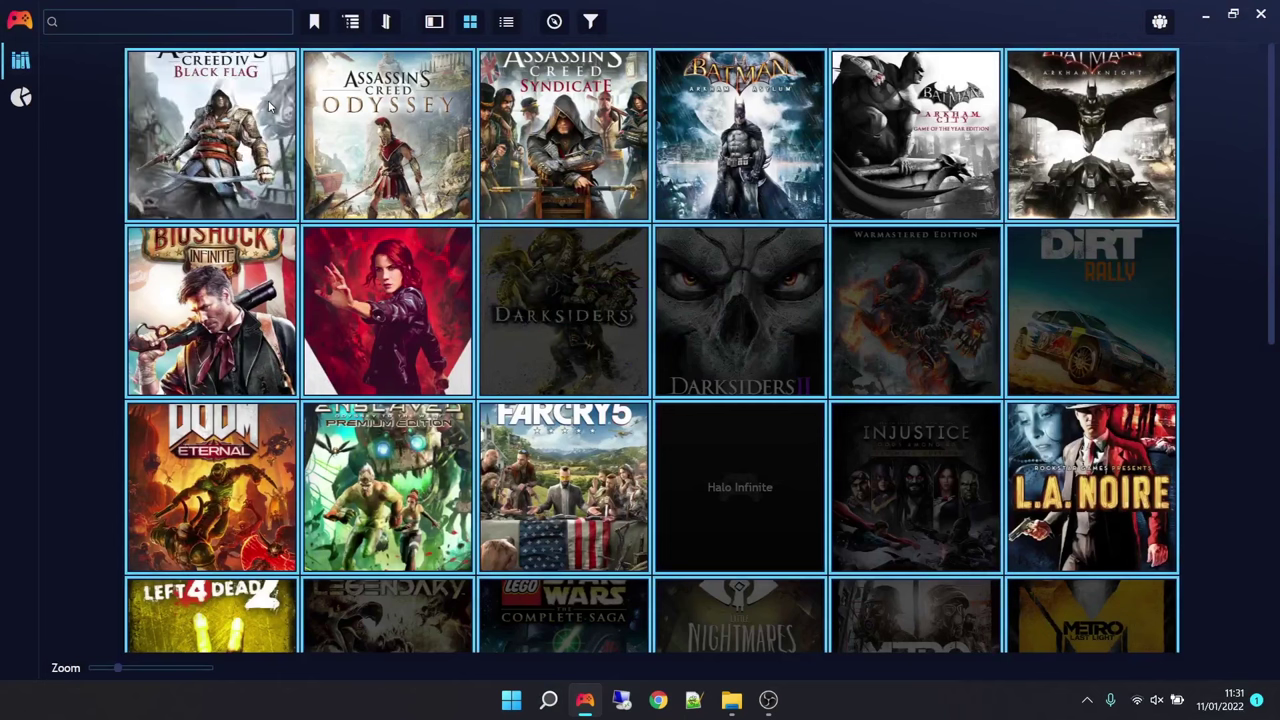
mouse_move(468, 289)
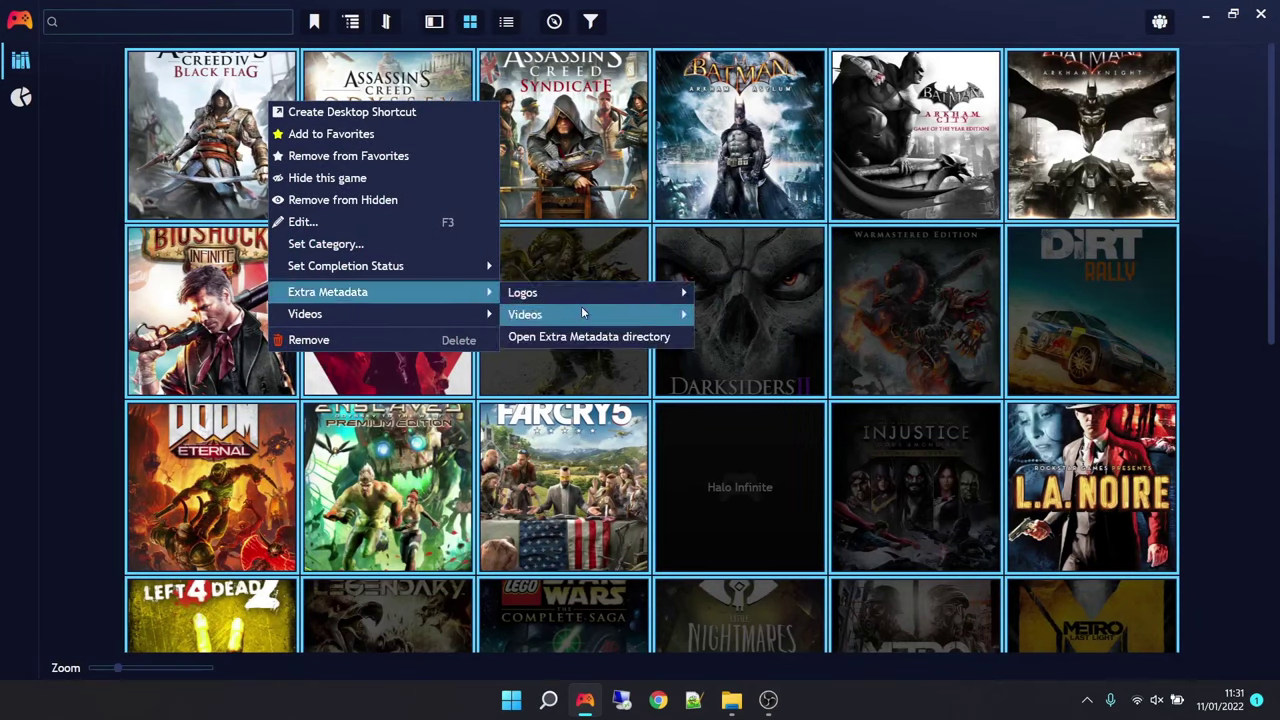
mouse_move(633, 319)
mouse_move(738, 319)
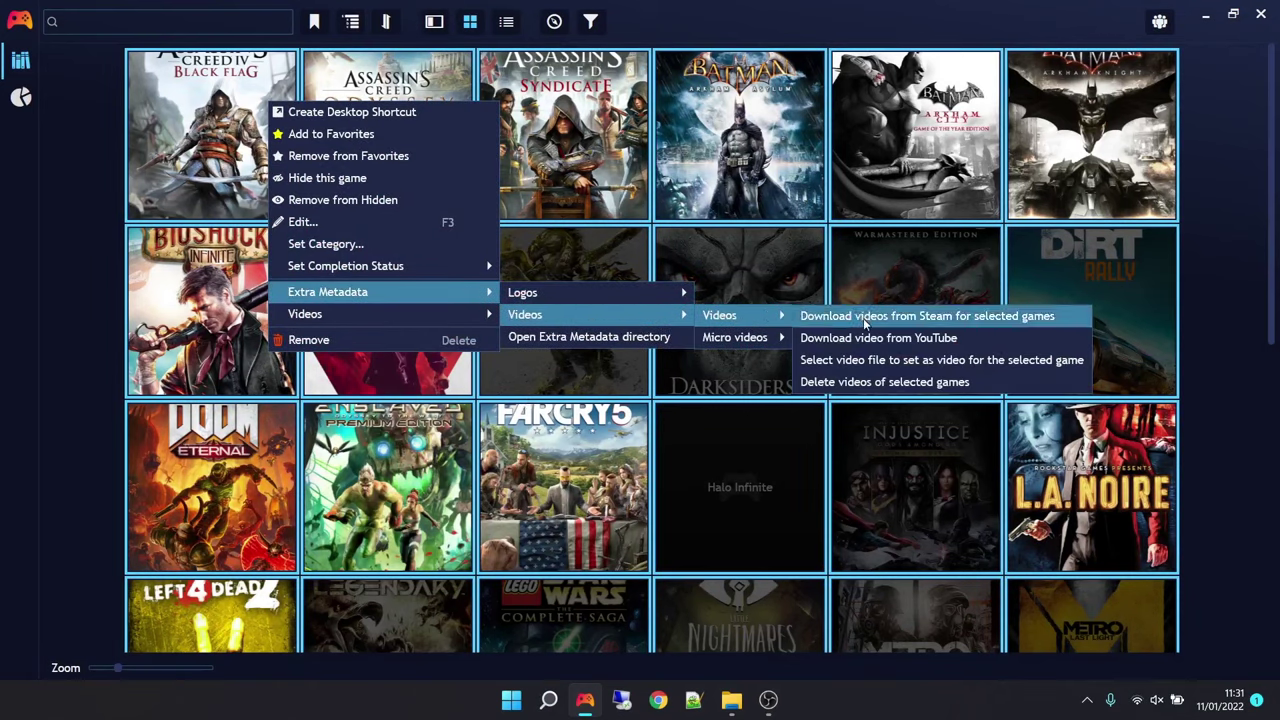
click(867, 318)
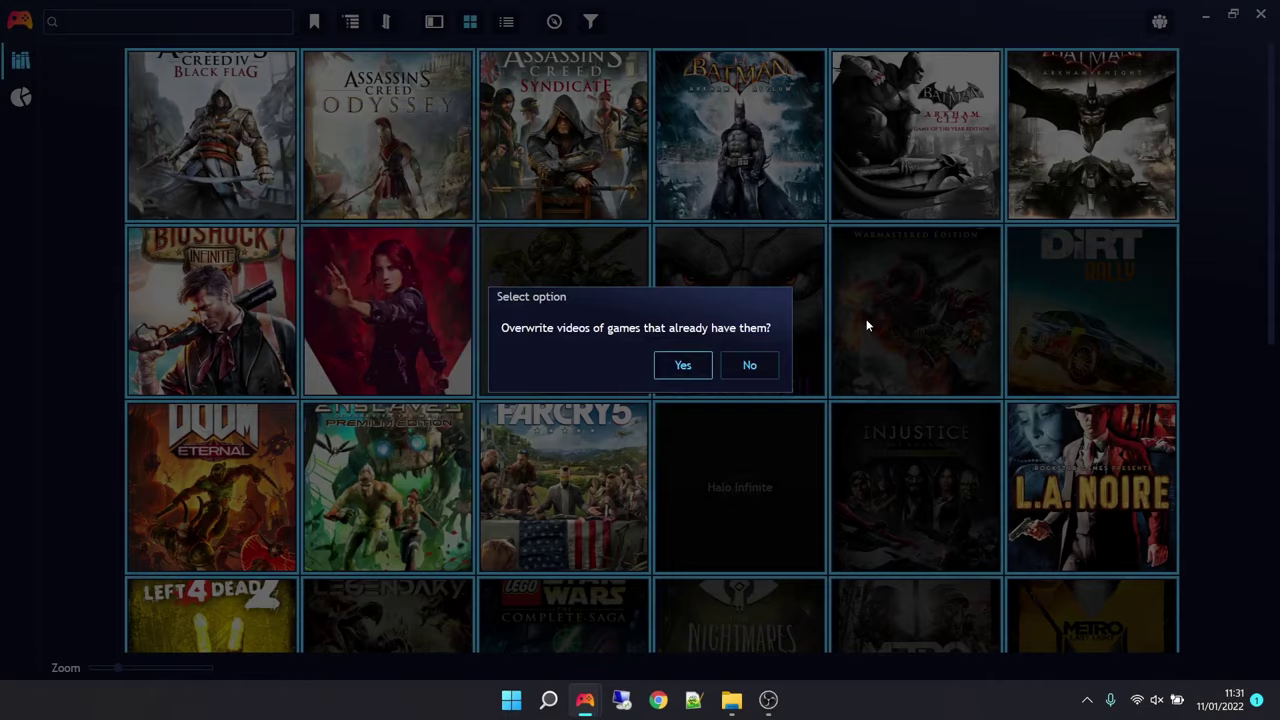
click(671, 370)
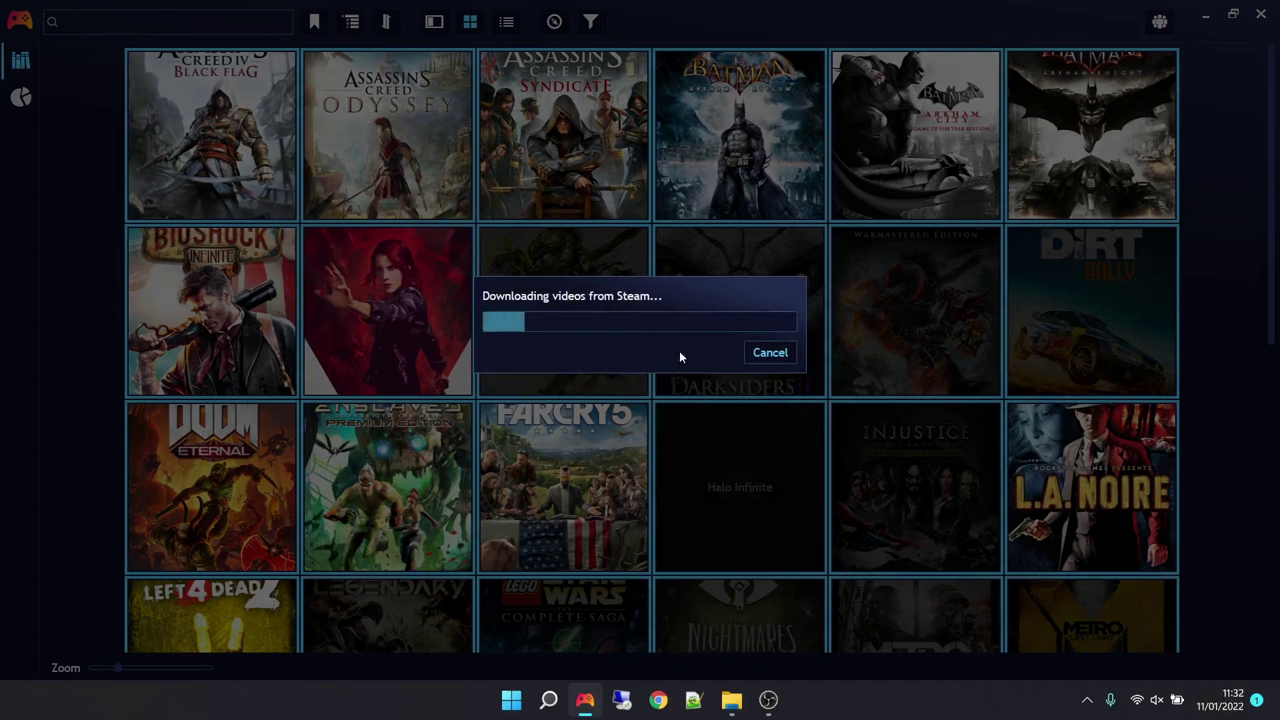
click(850, 552)
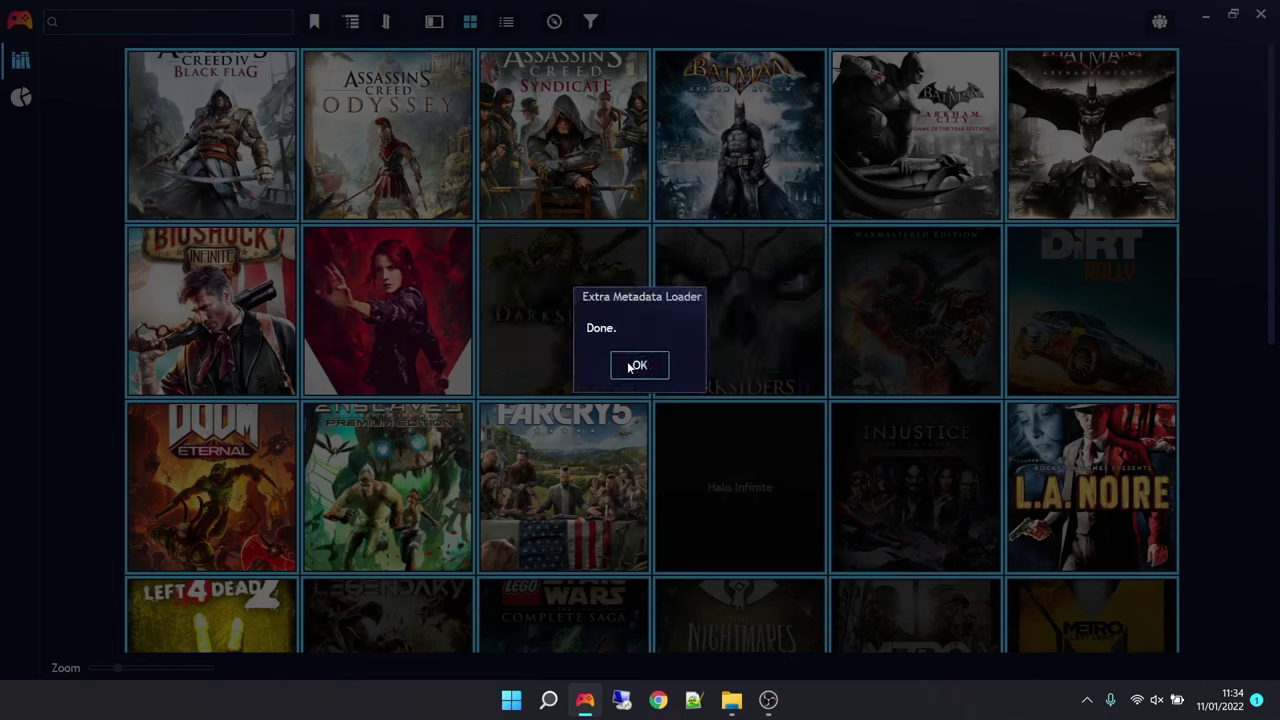
click(637, 366)
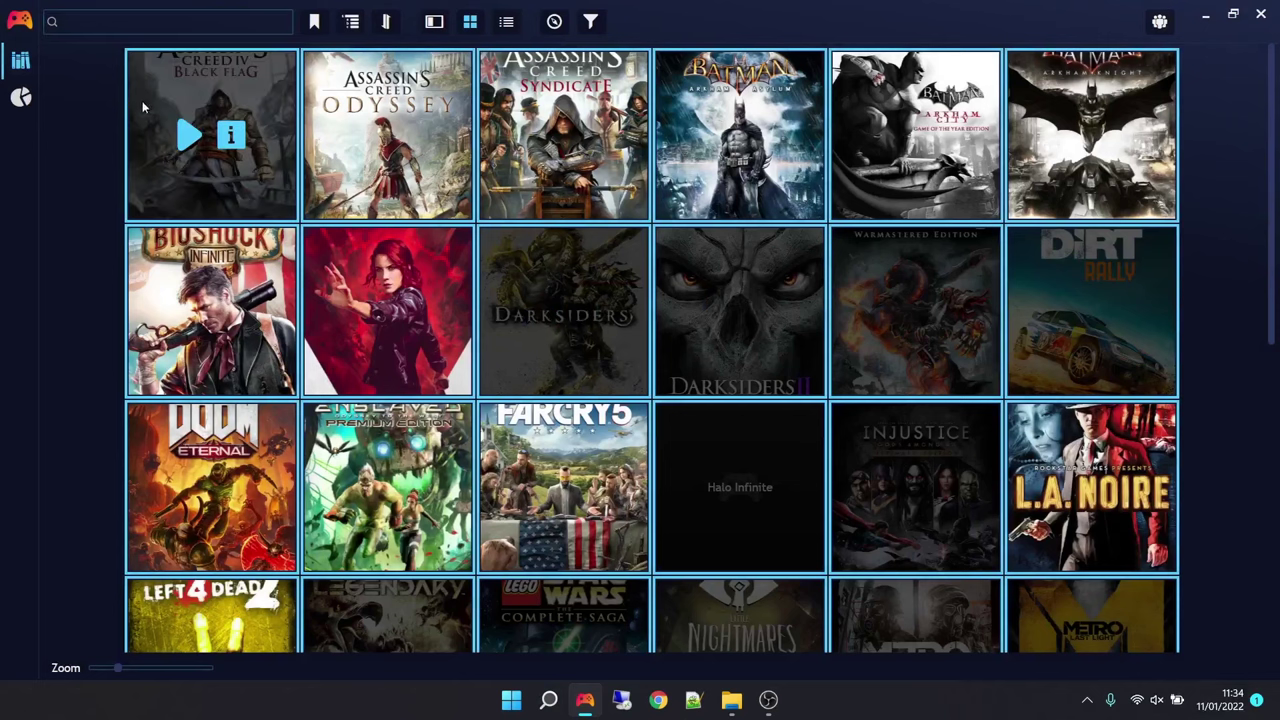
Review the PS5ish general options in the DKG Theme Modifier settings, apply the changes and save.
click(19, 22)
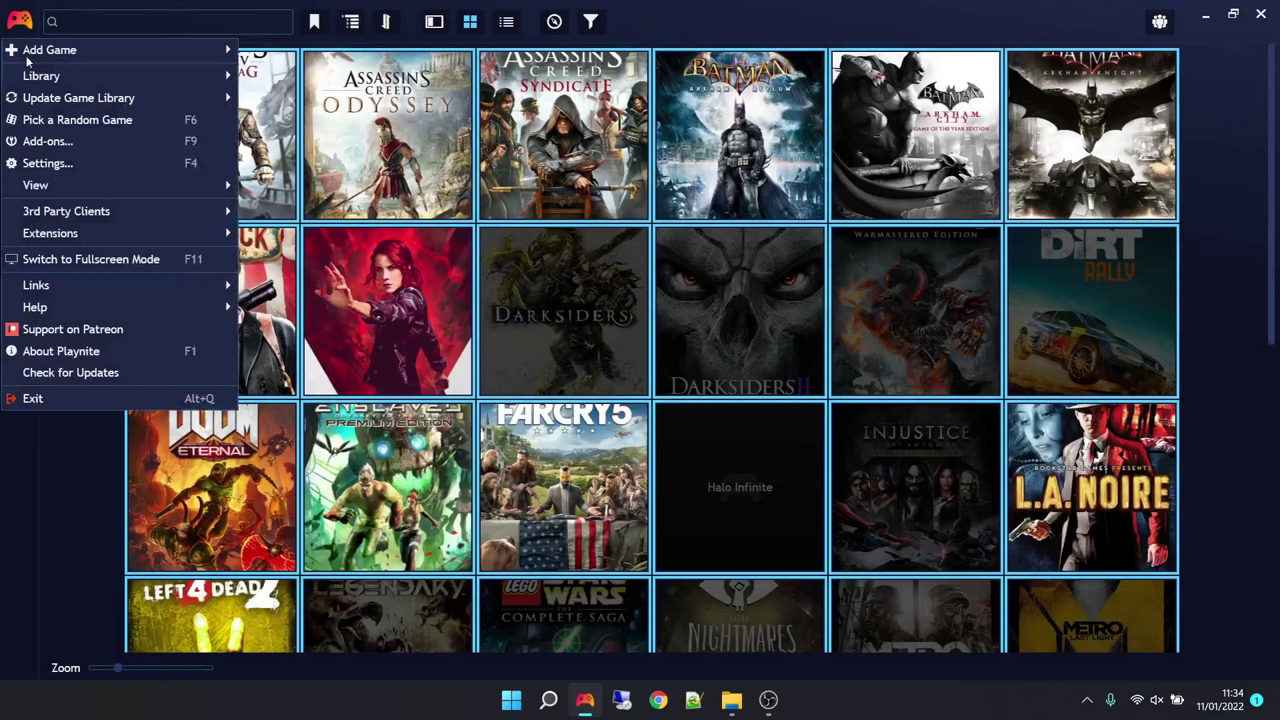
click(44, 146)
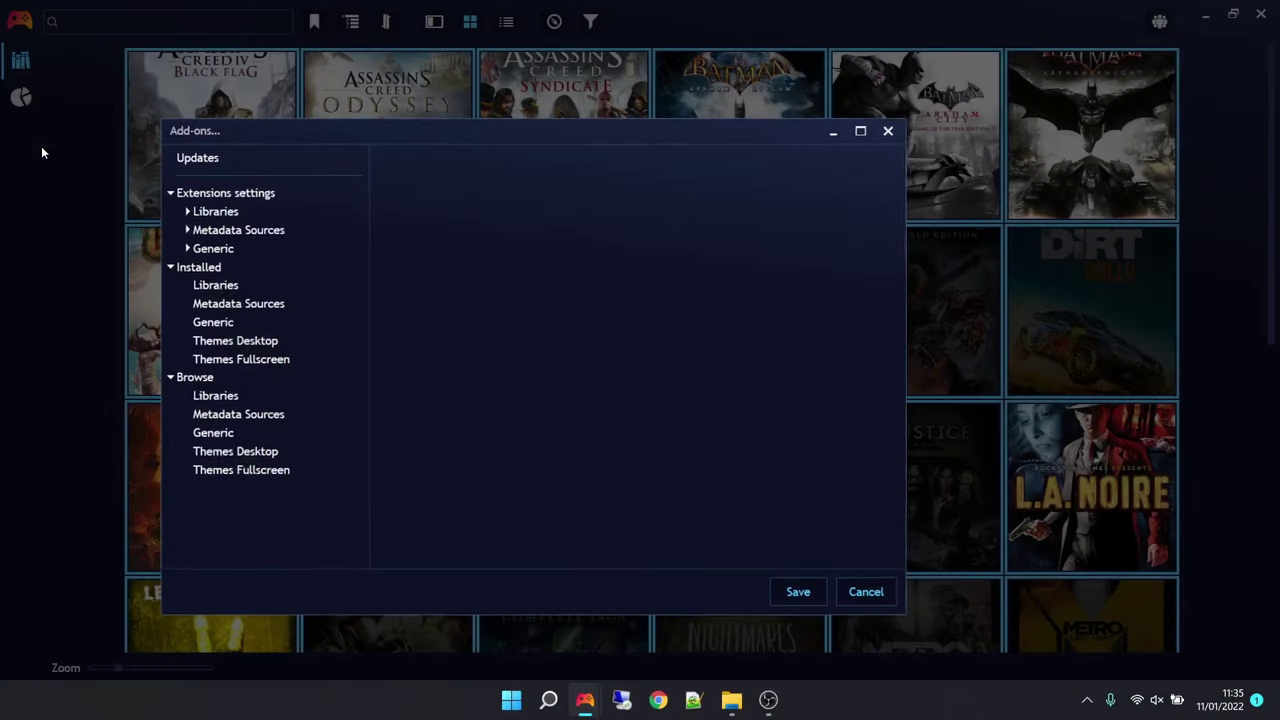
click(186, 248)
click(228, 267)
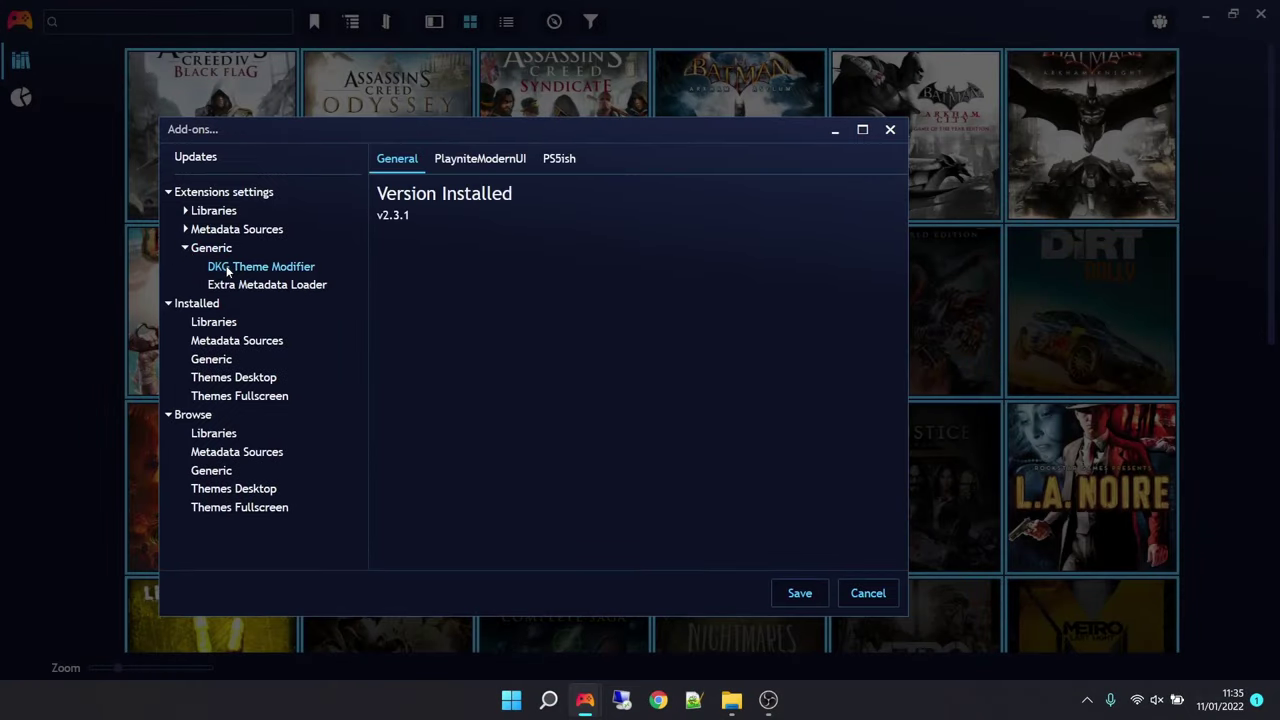
click(560, 158)
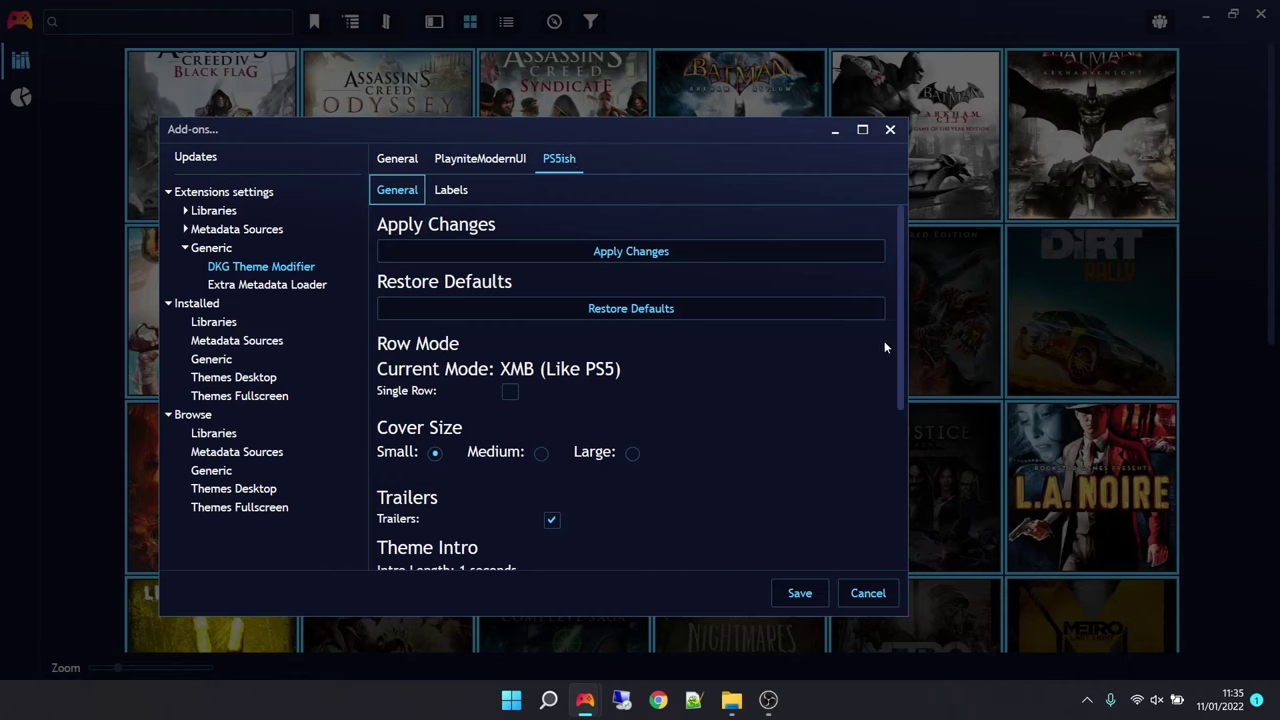
scroll(903, 356, down, 4)
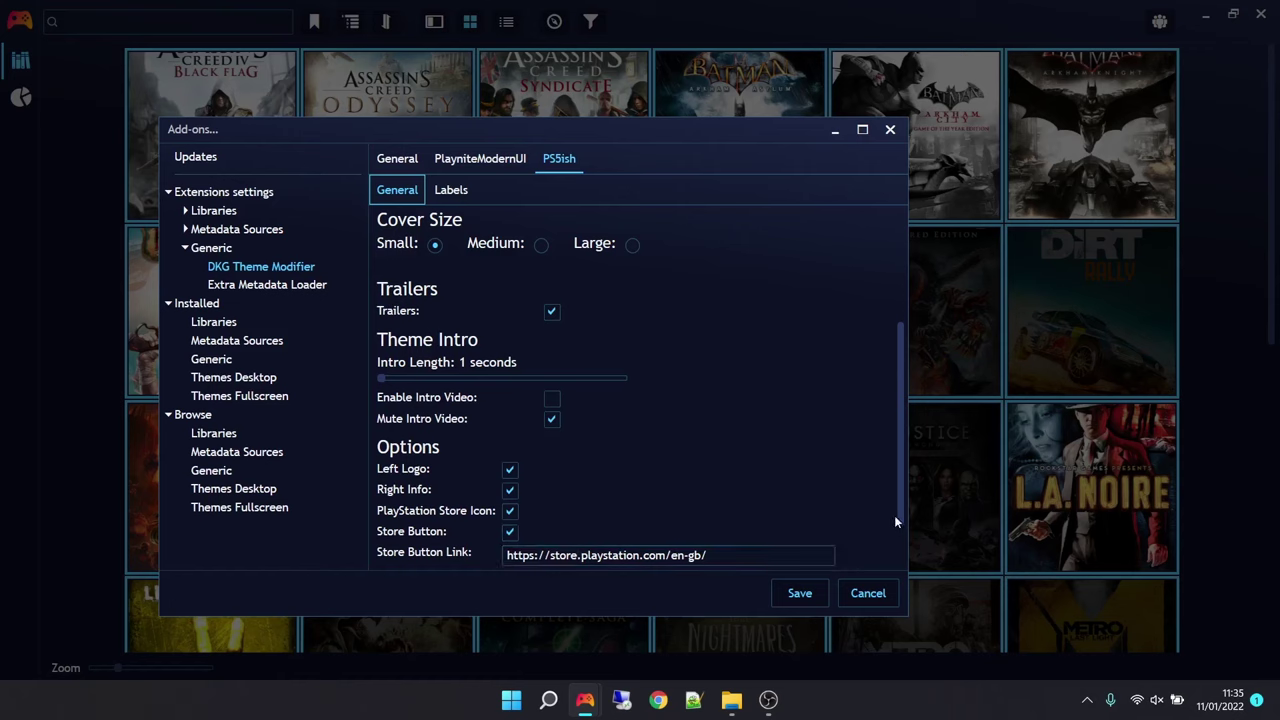
drag(899, 518, 901, 395)
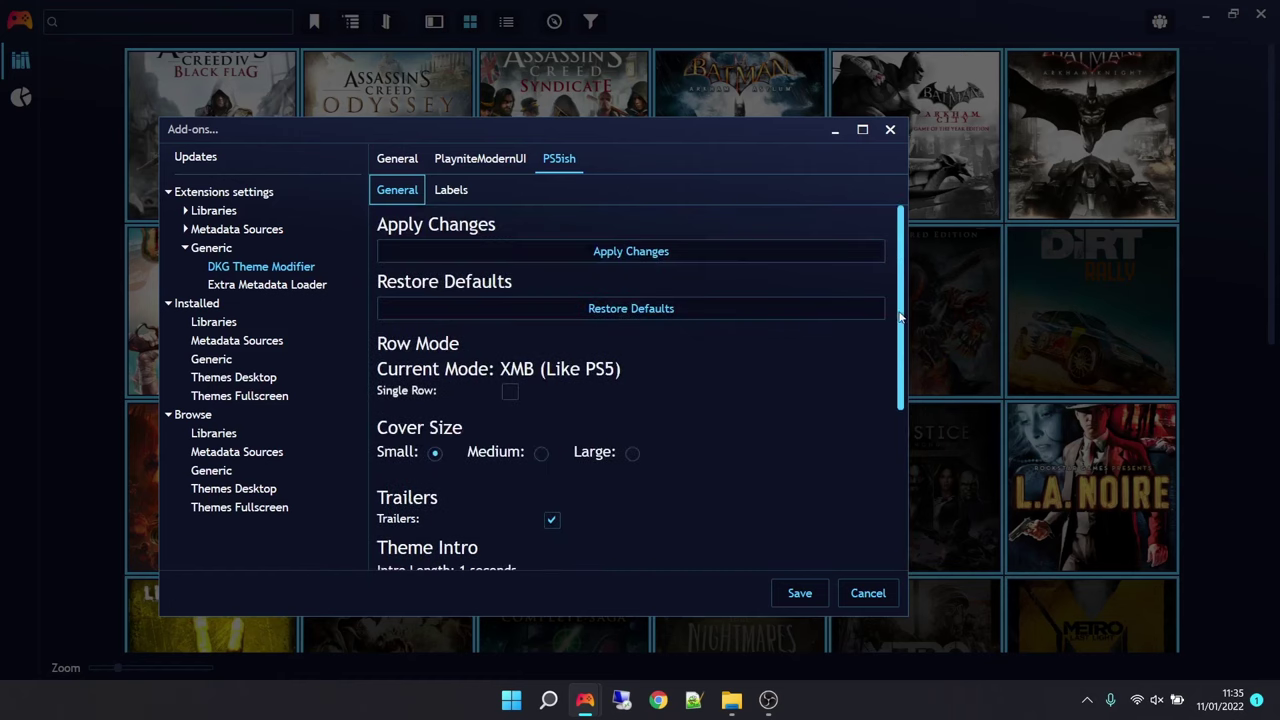
click(645, 252)
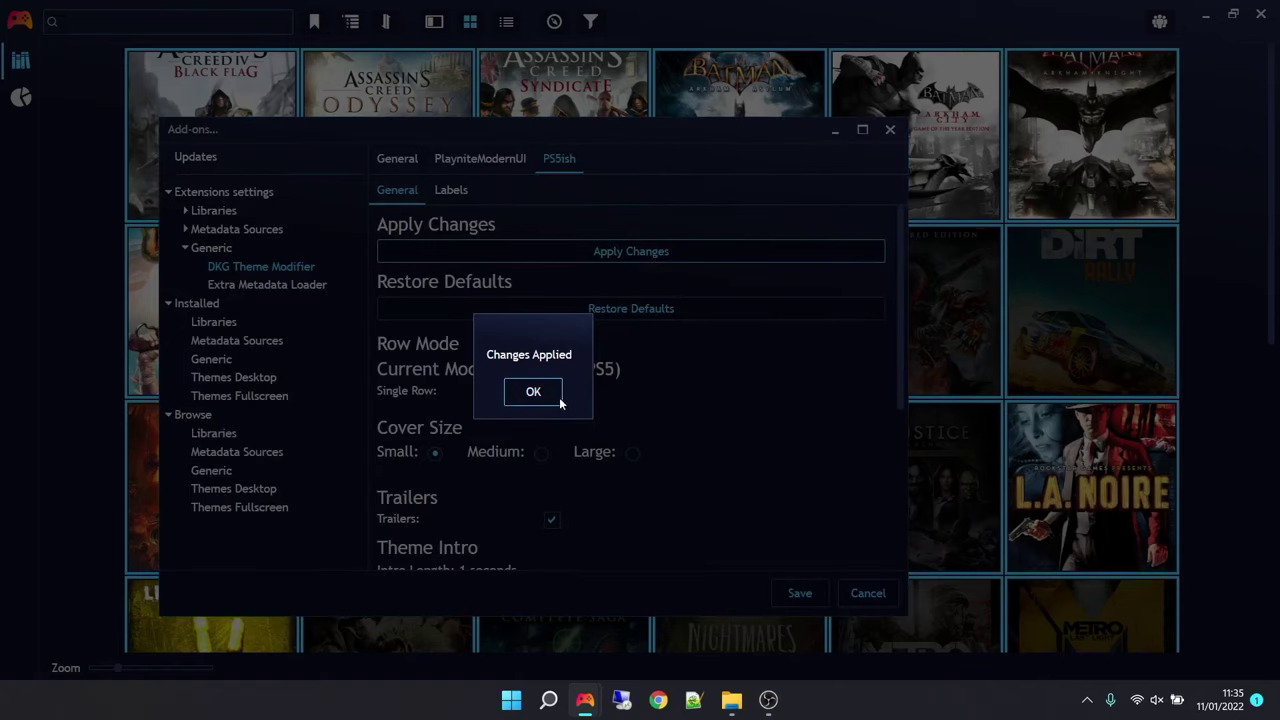
click(533, 393)
click(800, 593)
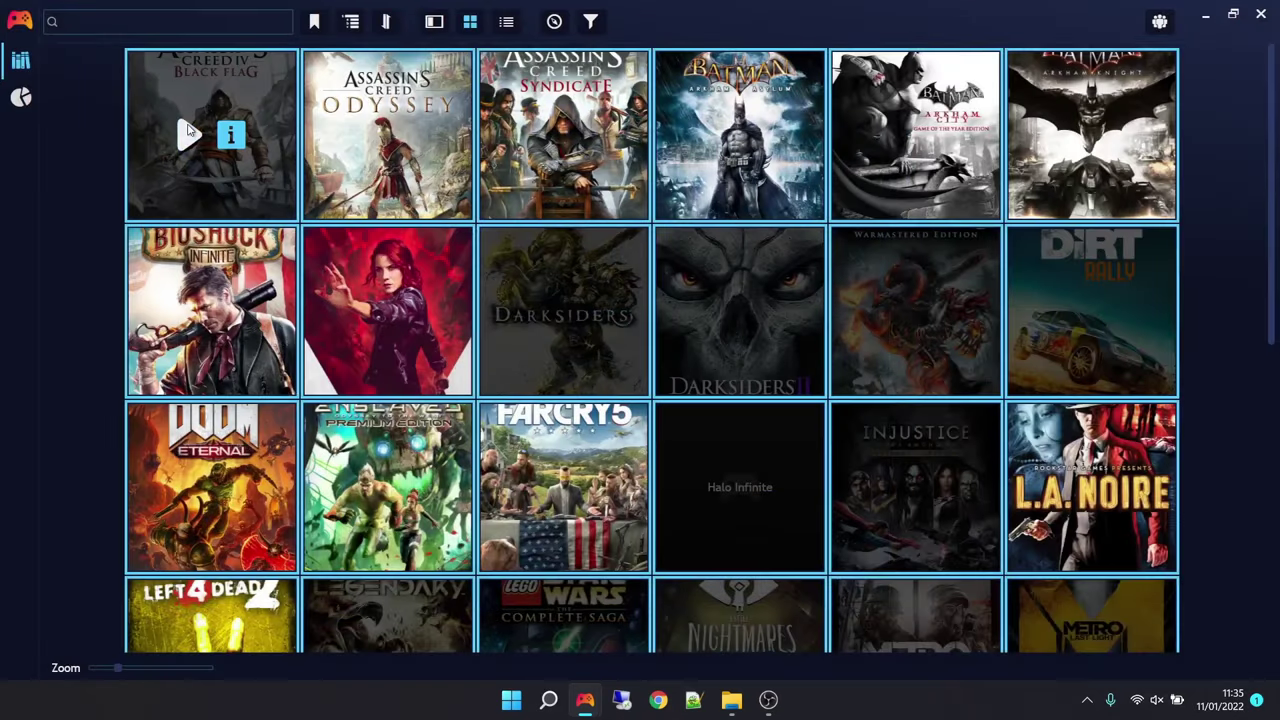
Switch to fullscreen mode and browse the game row to Batman: Arkham Asylum to check the logos and backgrounds.
click(24, 18)
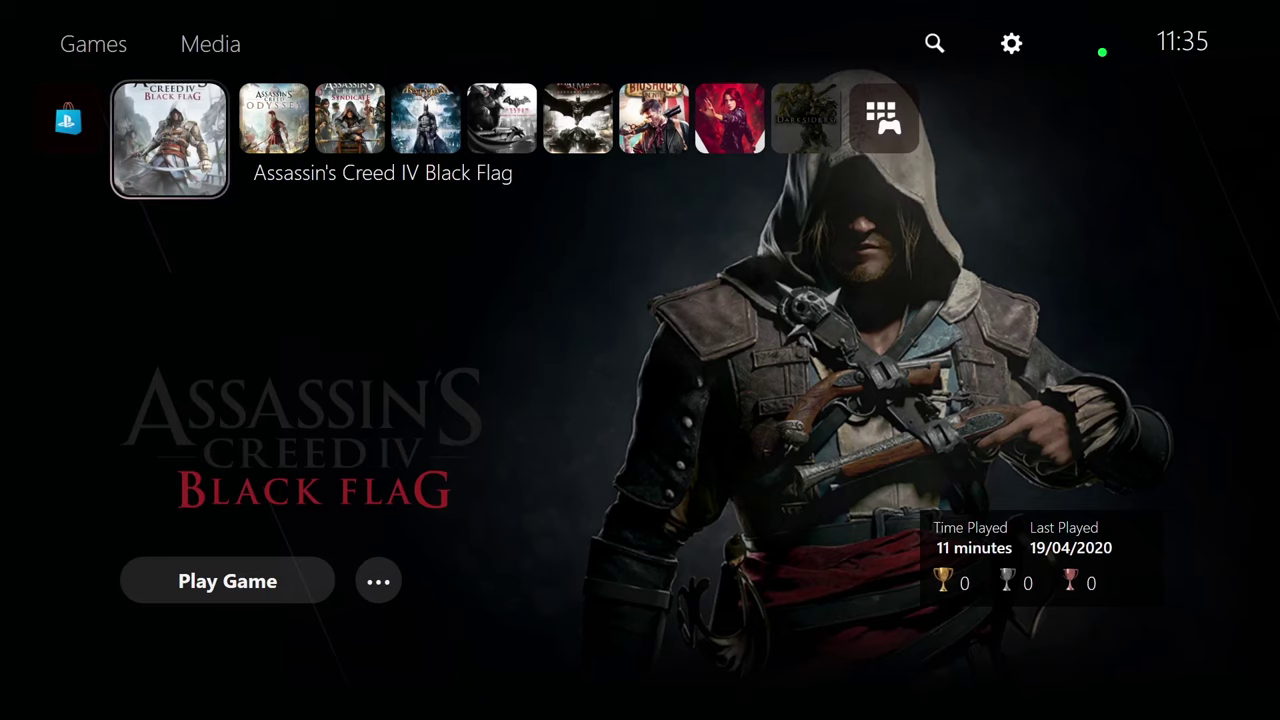
click(273, 118)
key(Right)
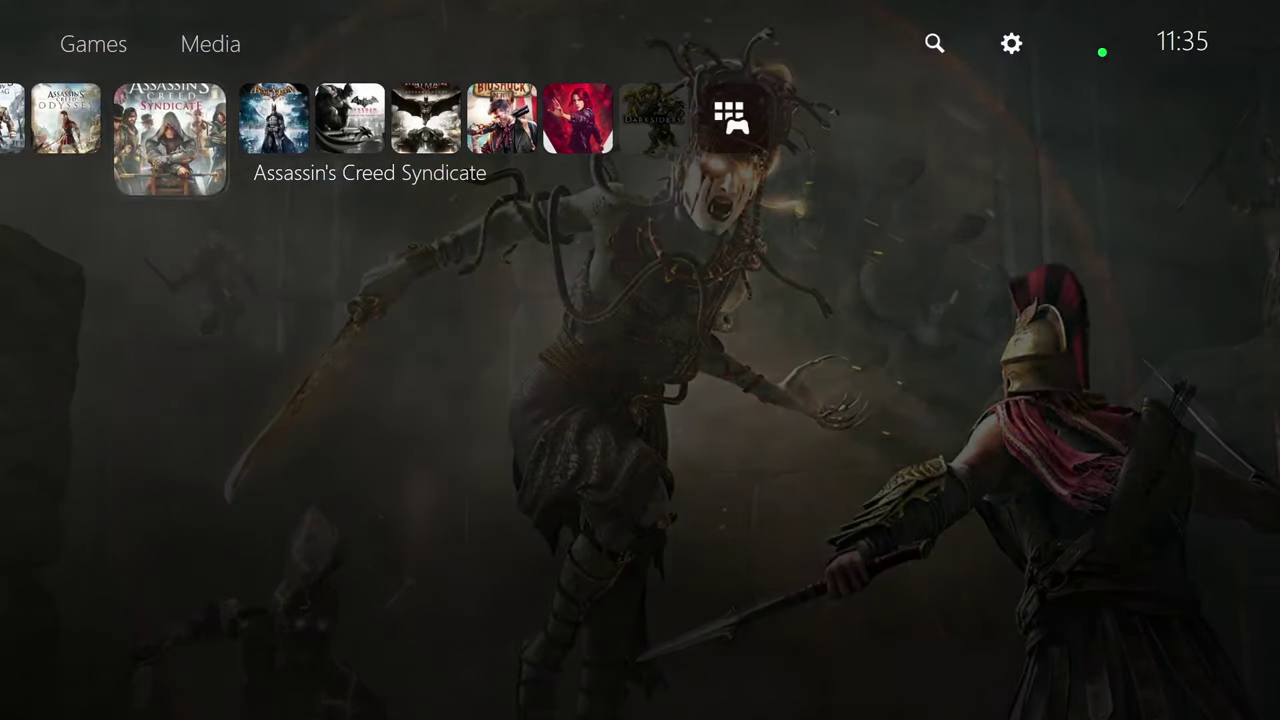
key(Right)
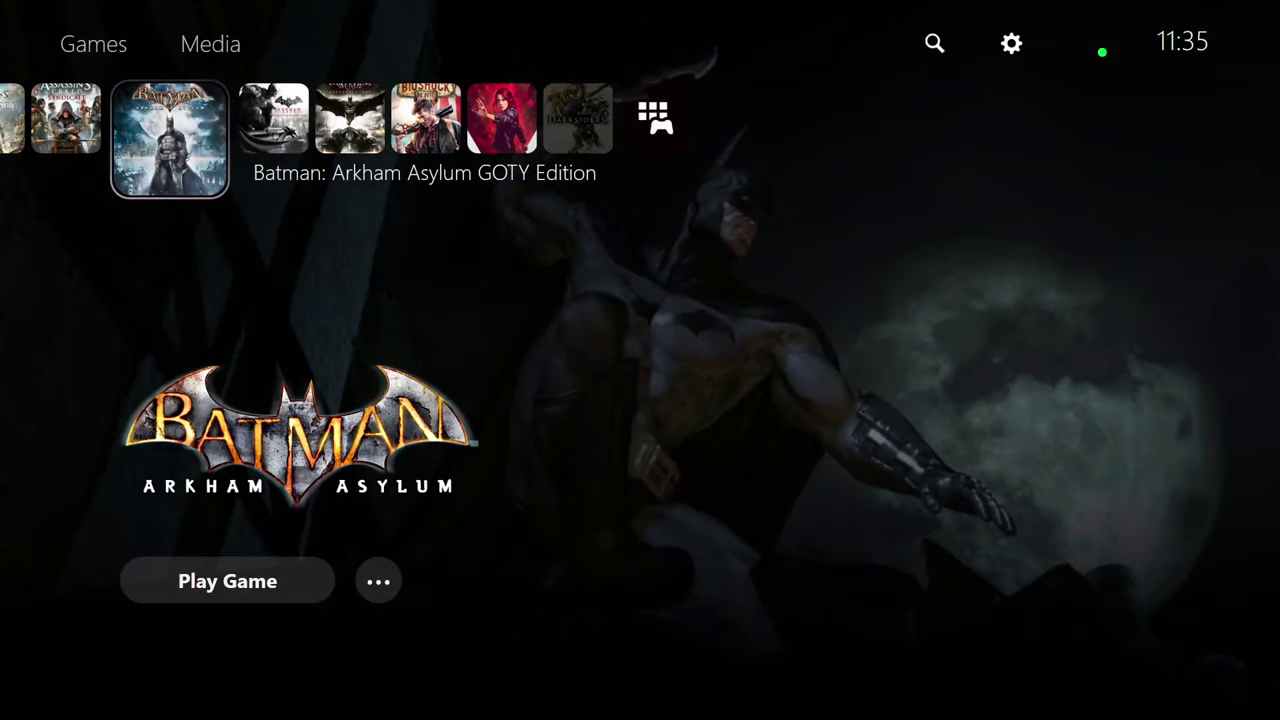
Browse the game row to Batman: Arkham Knight and examine its details page and video controls.
key(Right)
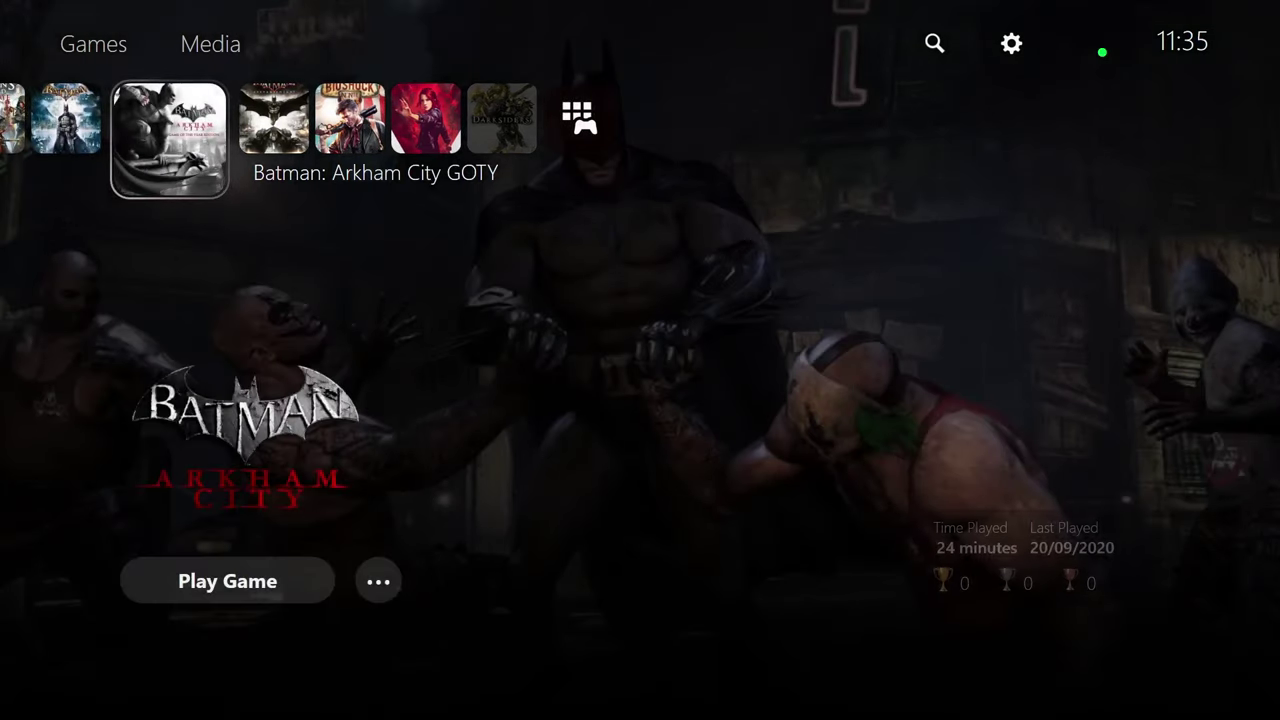
key(Right)
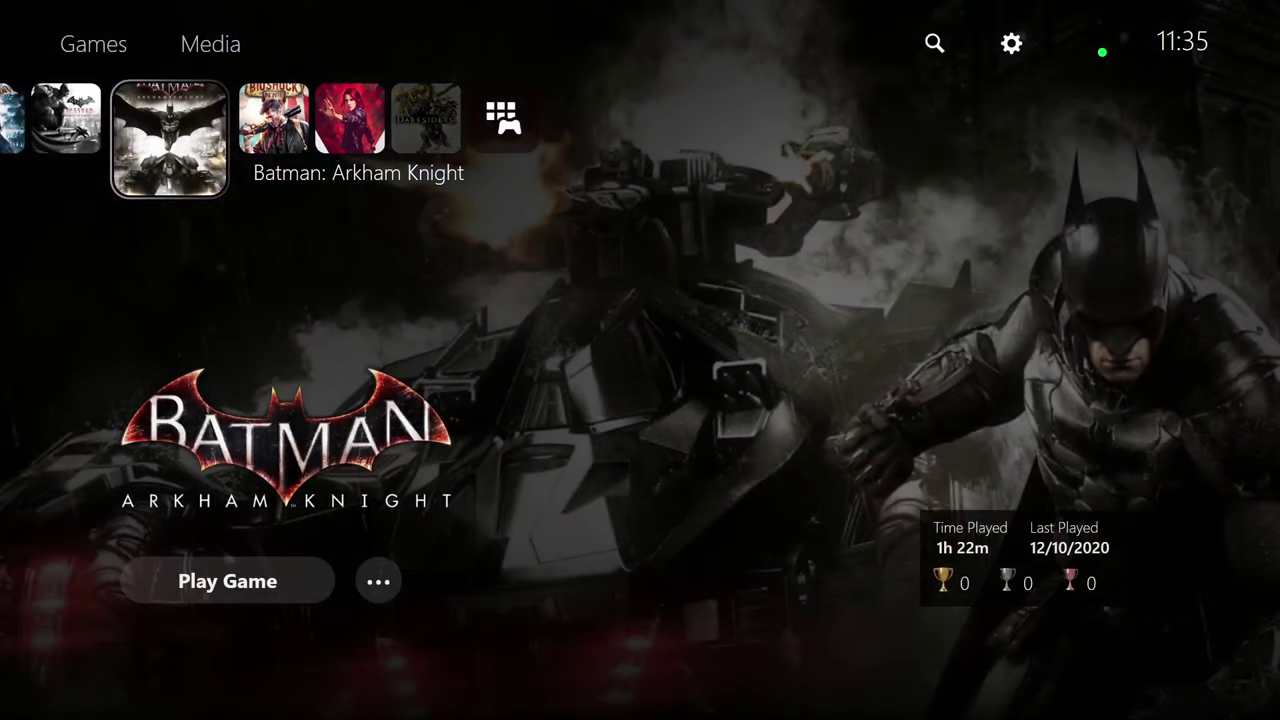
key(Down)
key(Down)
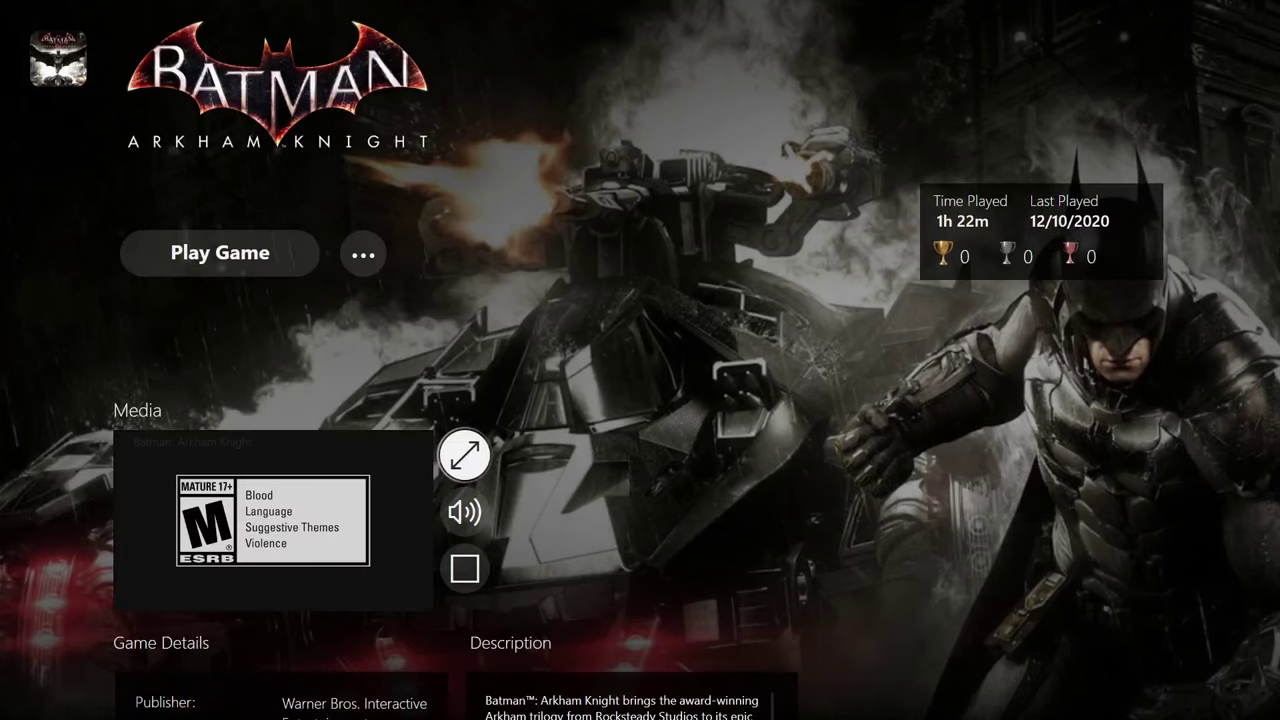
key(Down)
key(Down)
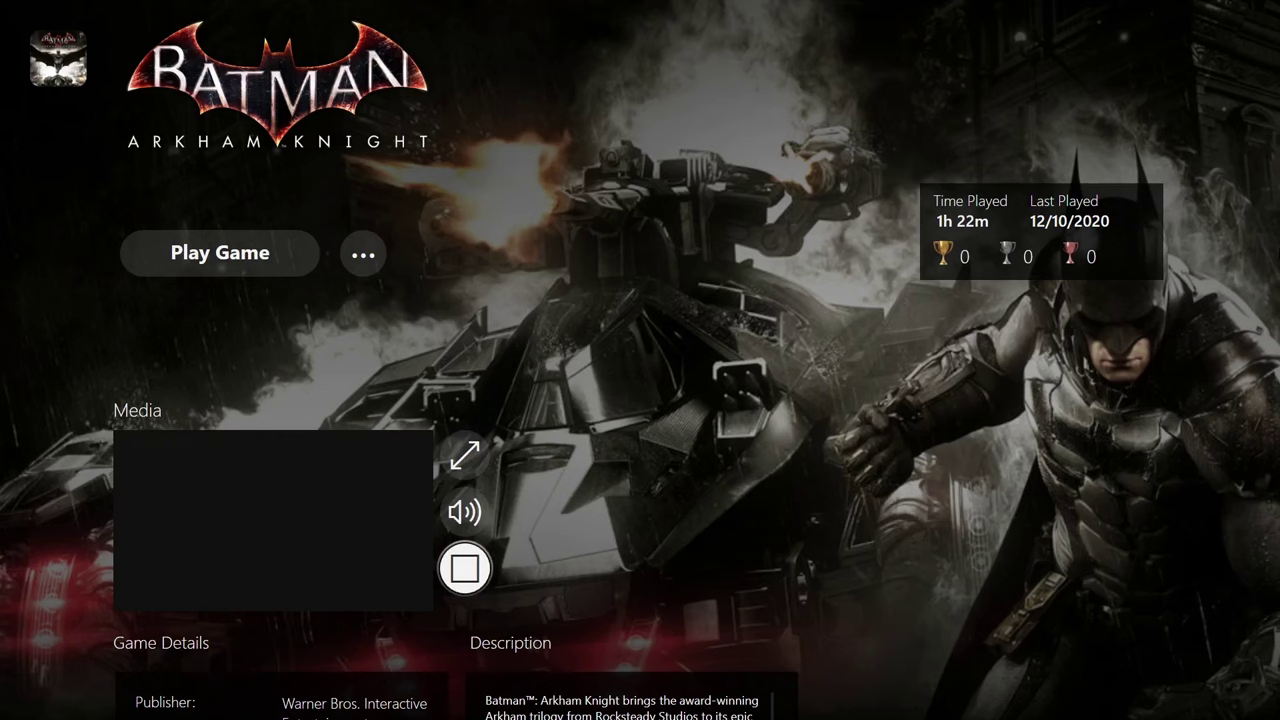
key(Up)
key(Up)
key(Up)
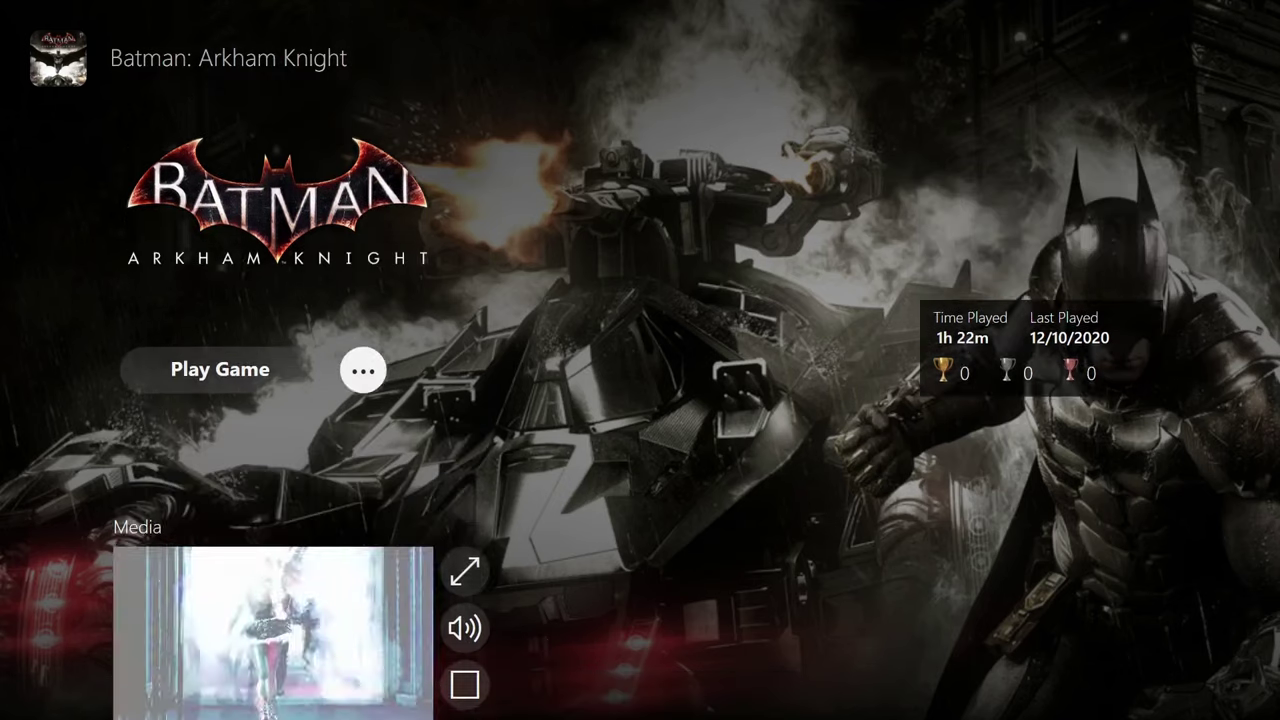
key(Up)
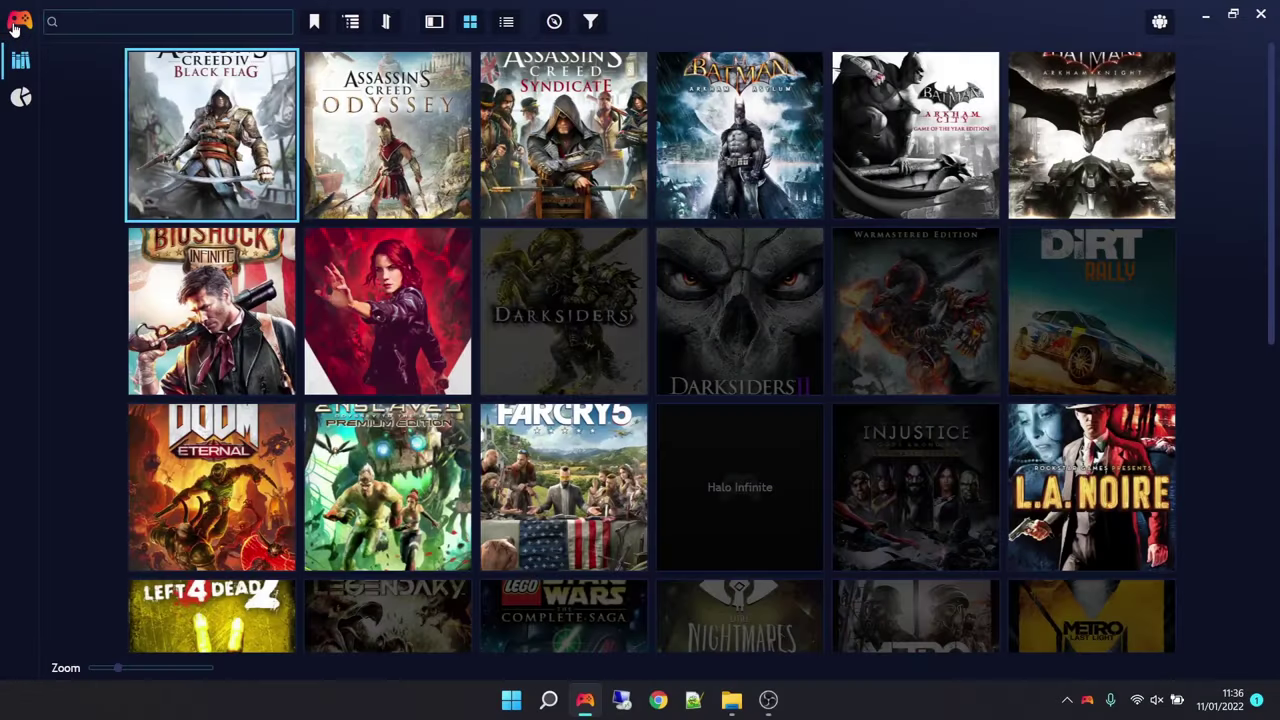
Search the generic add-ons for "success" and install the SuccessStory extension.
click(16, 22)
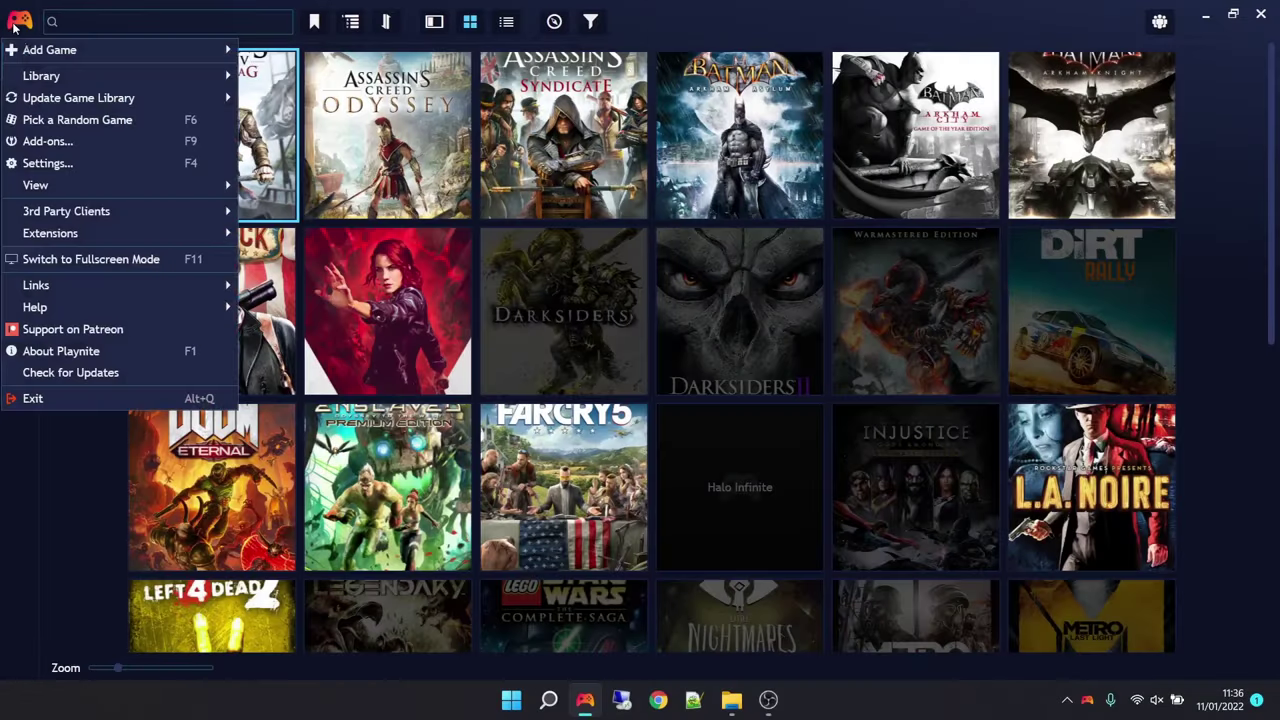
click(44, 148)
click(209, 435)
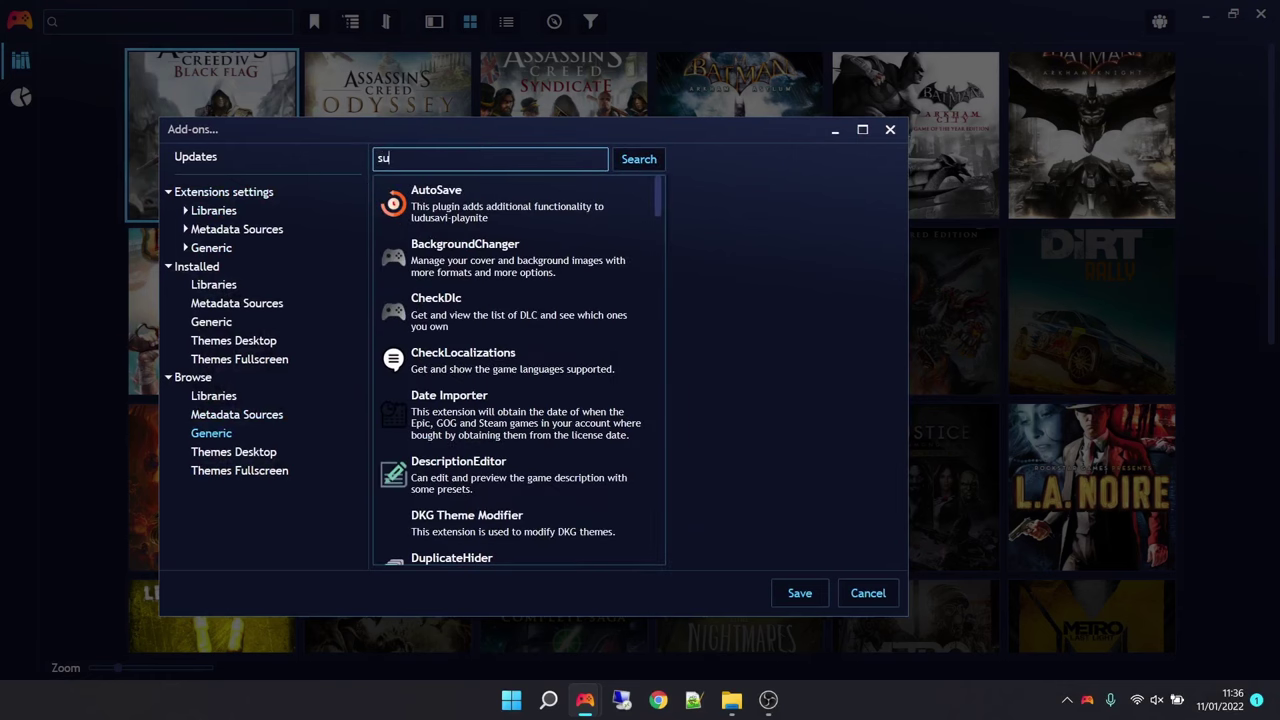
key(Return)
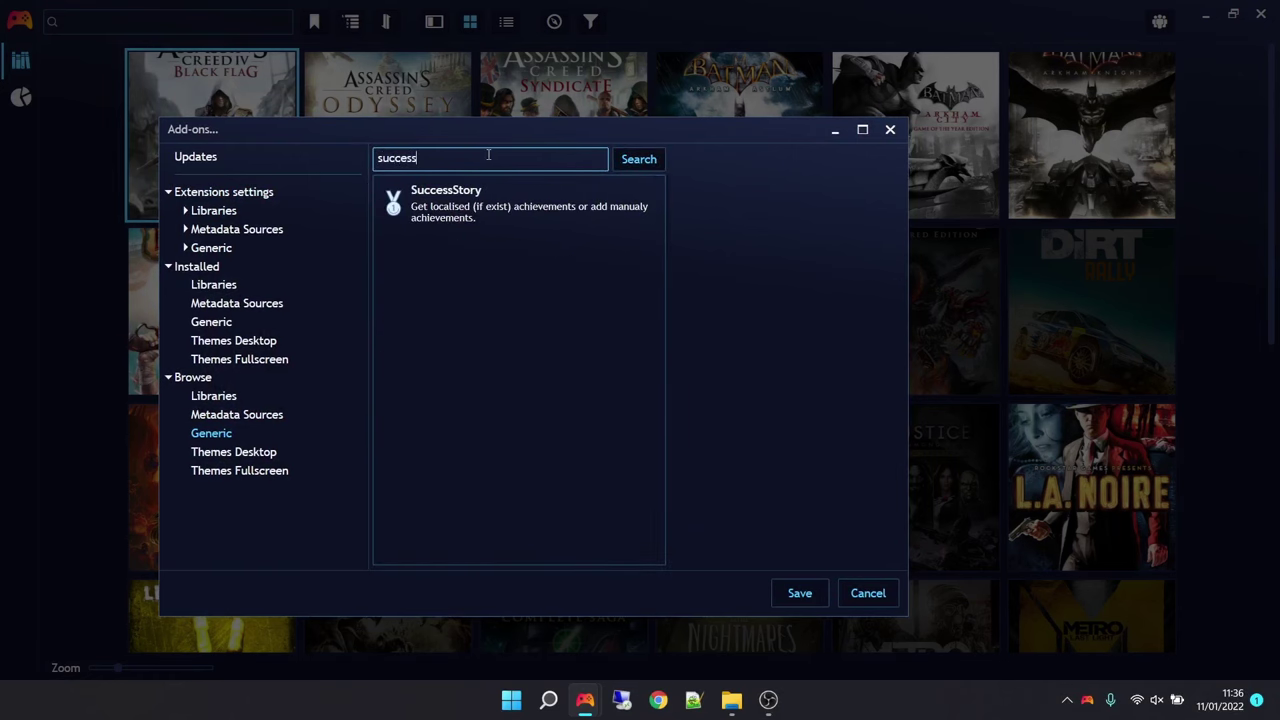
click(488, 189)
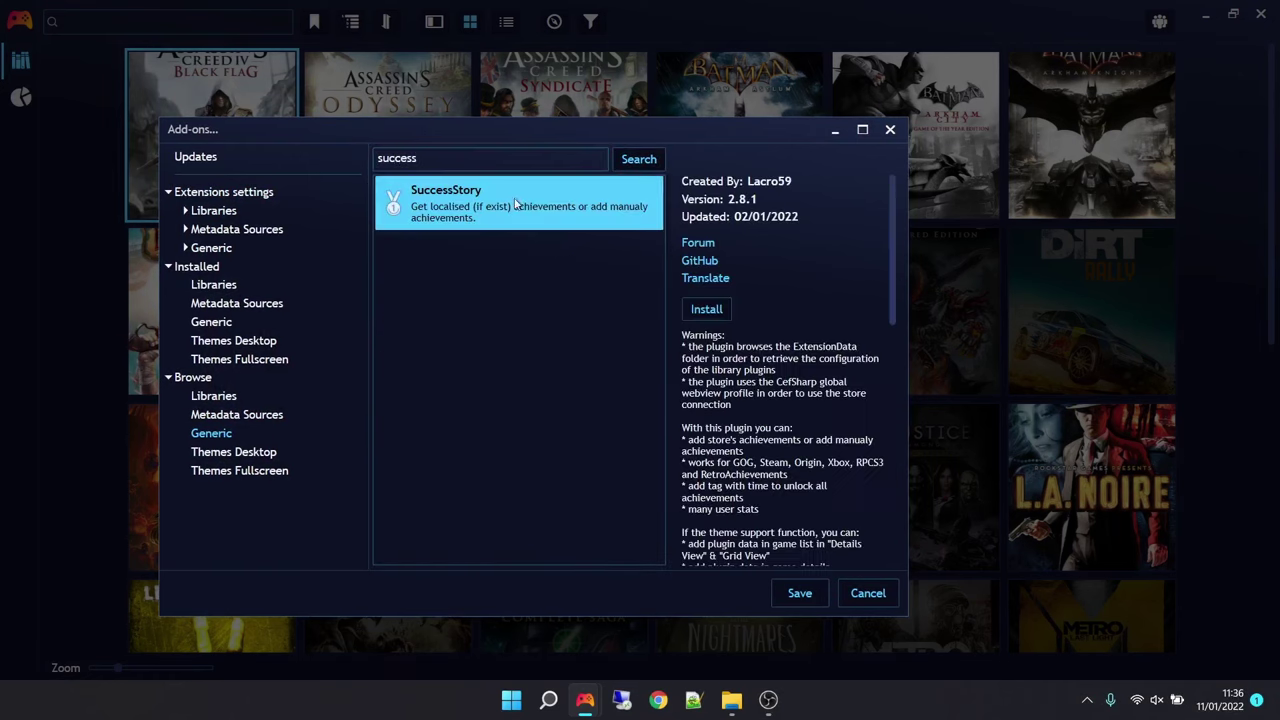
click(720, 311)
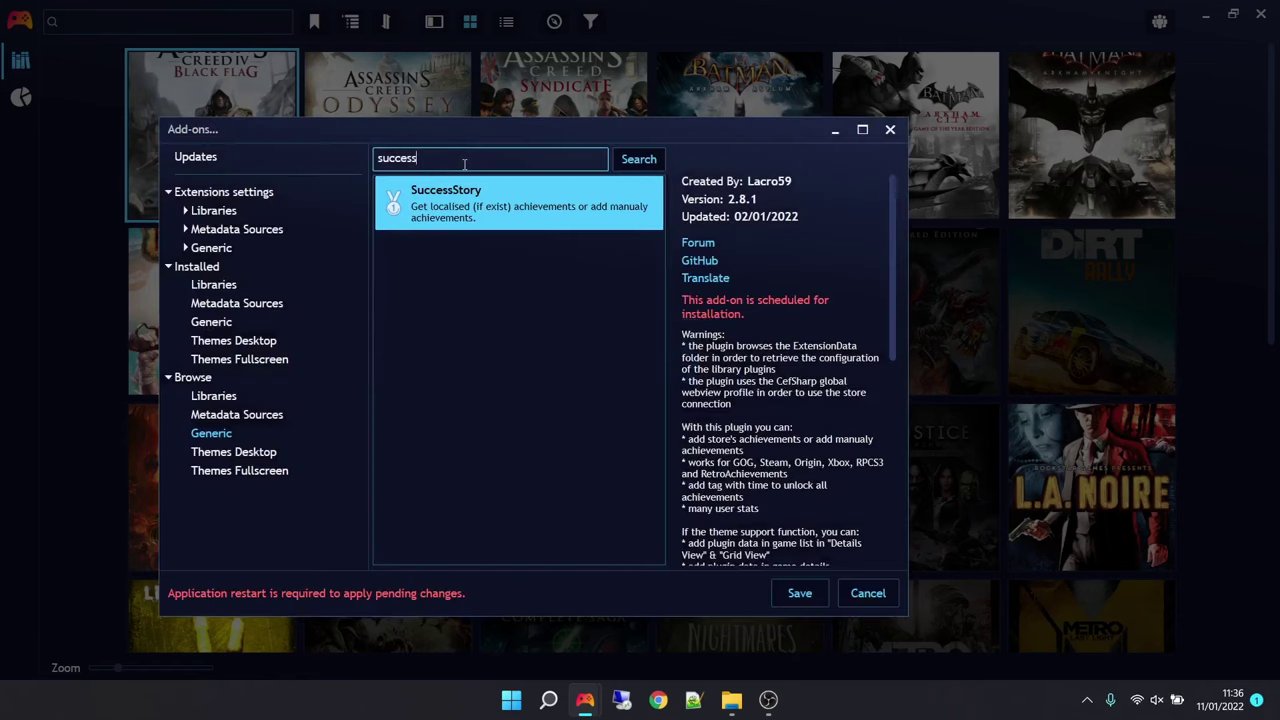
Search the generic add-ons for "how", install HowLongToBeat, and save with a restart of Playnite.
key(ctrl+a)
text(s)
text(ho)
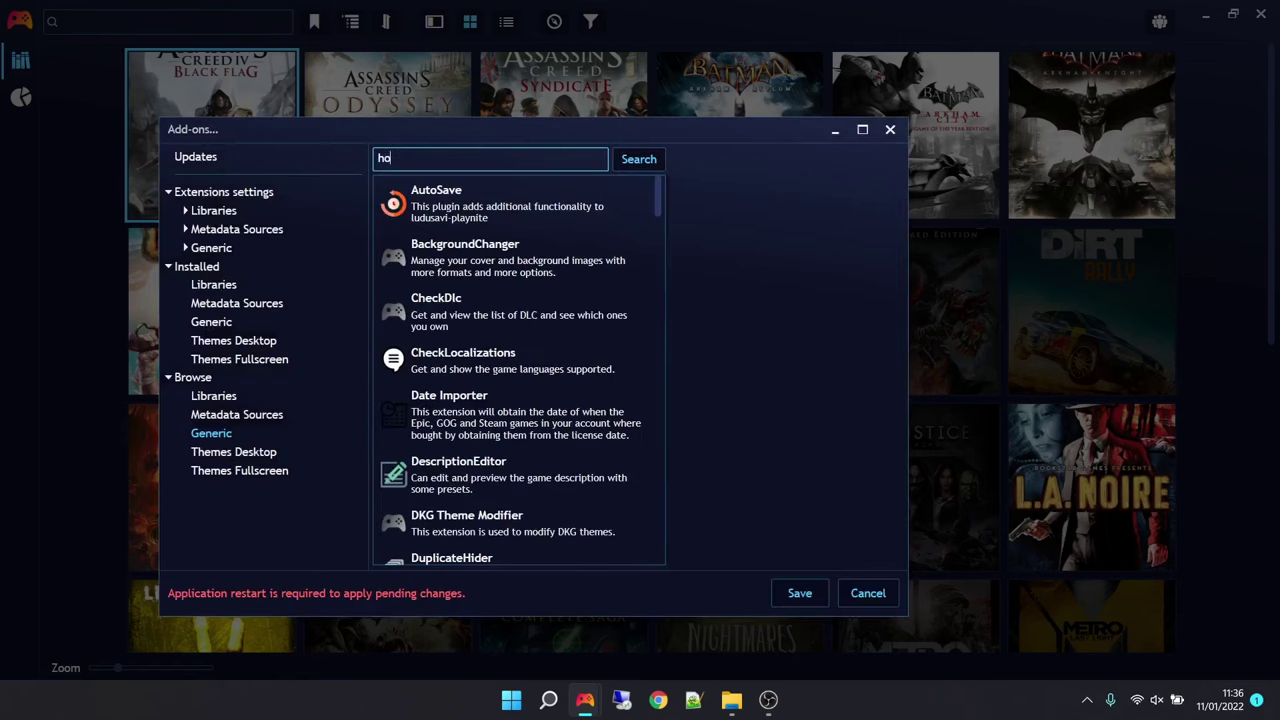
click(486, 209)
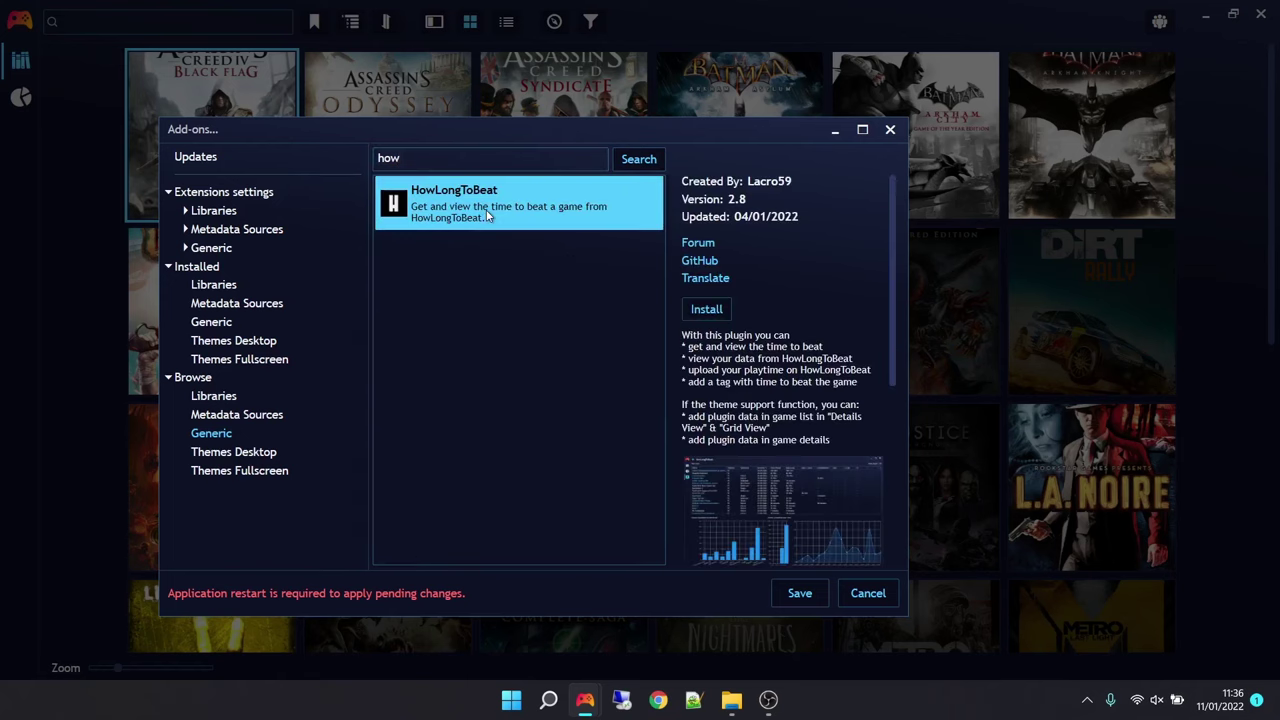
click(707, 310)
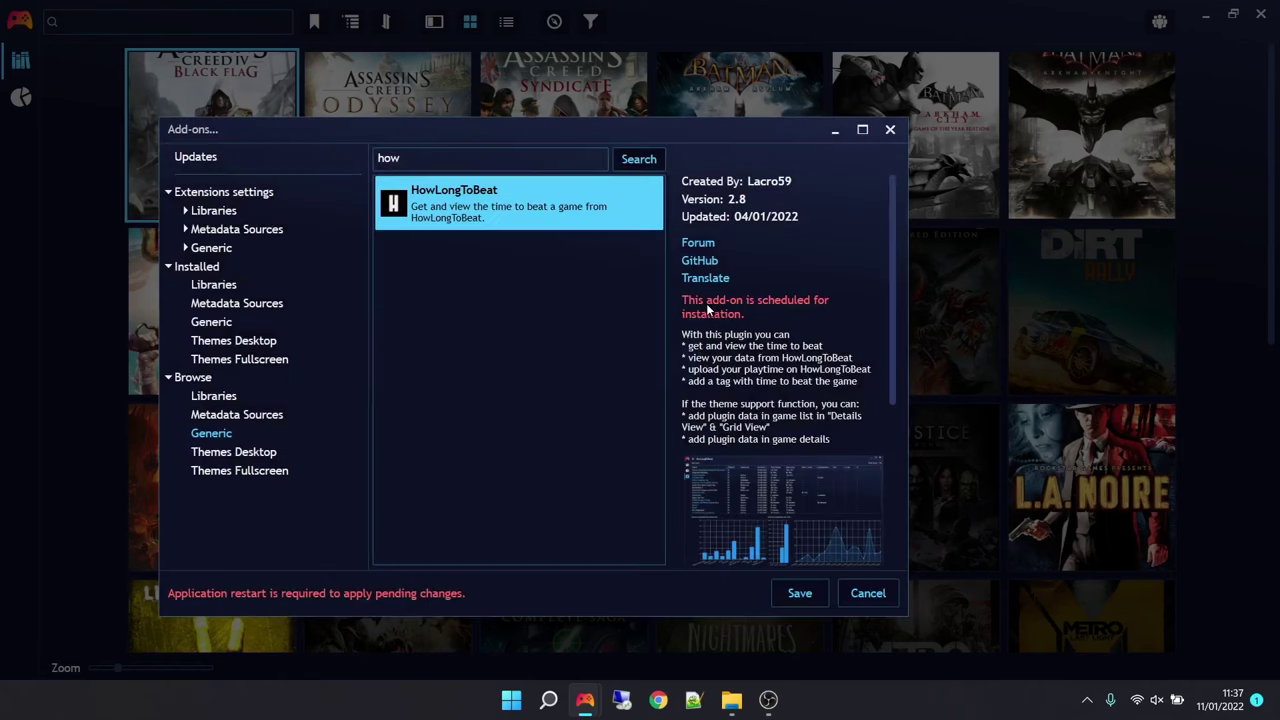
click(808, 592)
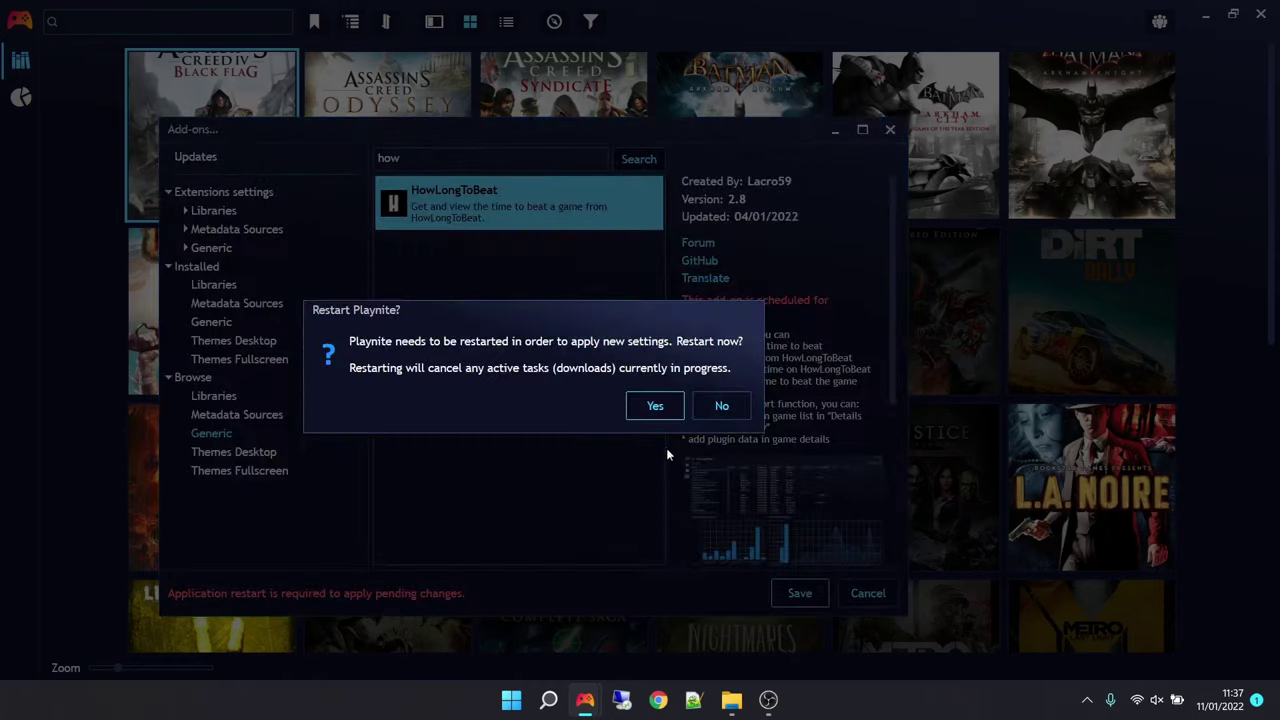
click(652, 408)
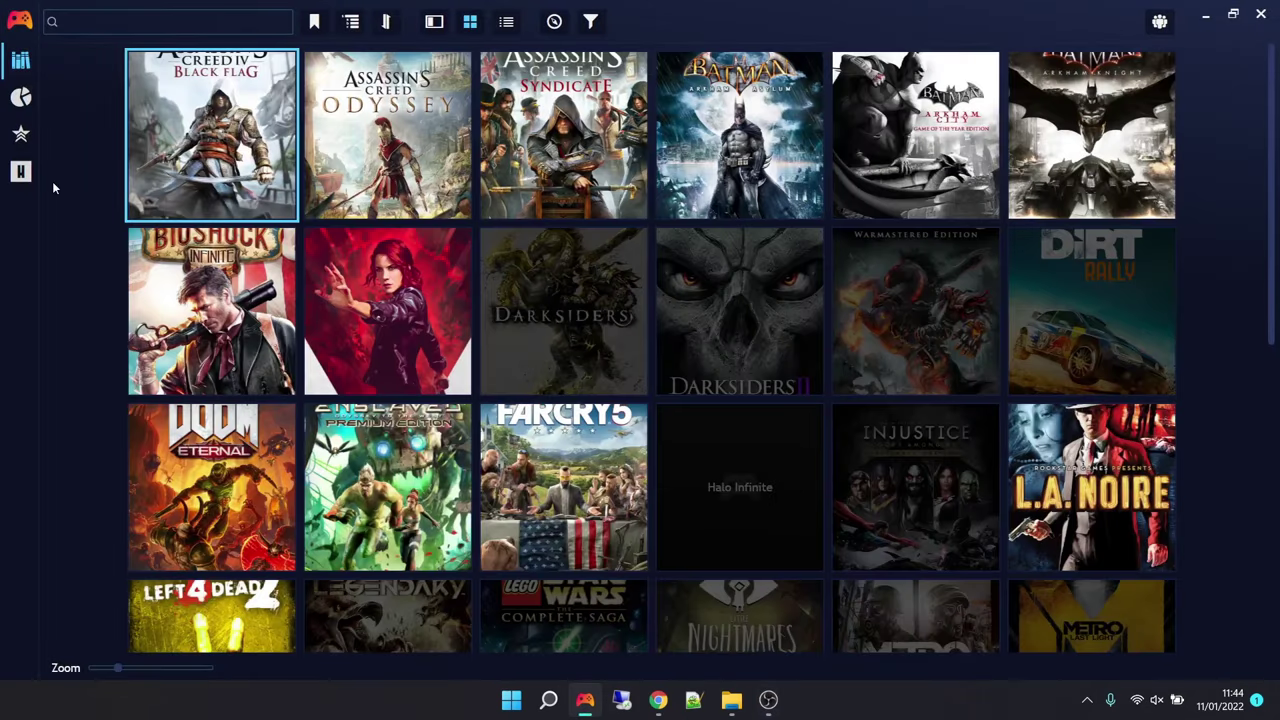
Enable Steam achievements in the SuccessStory extension settings and save.
click(20, 20)
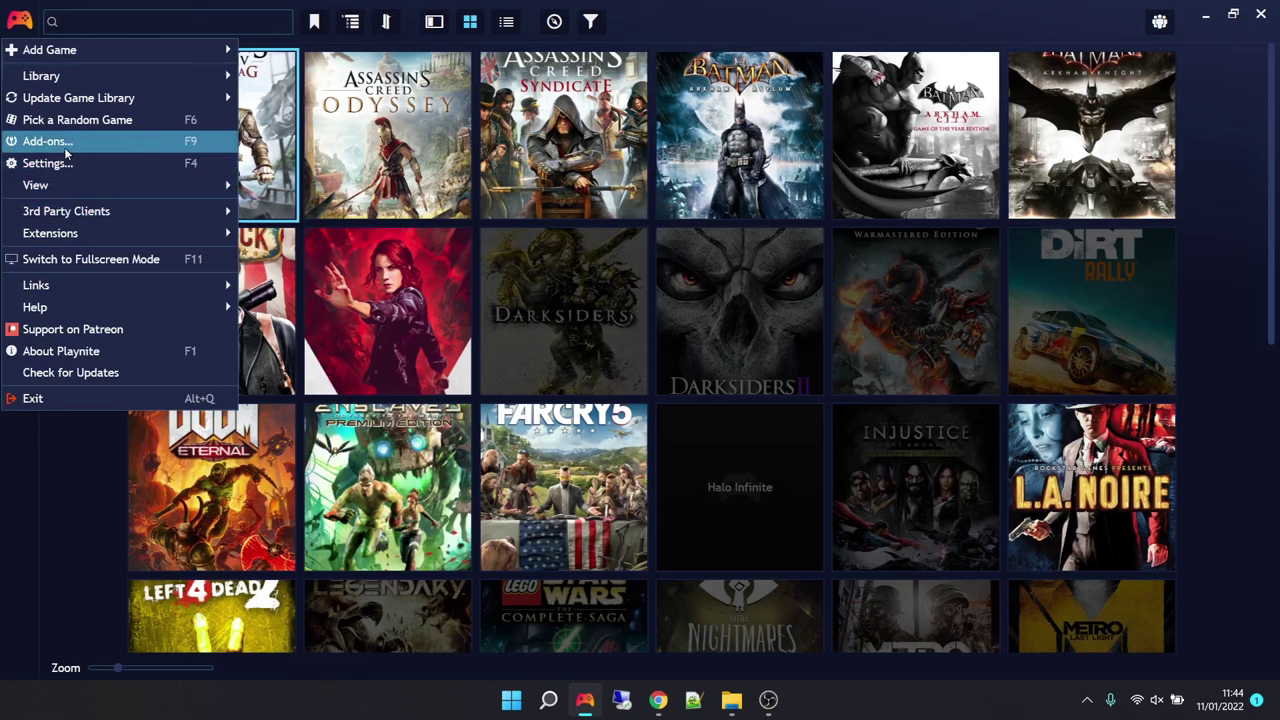
click(55, 142)
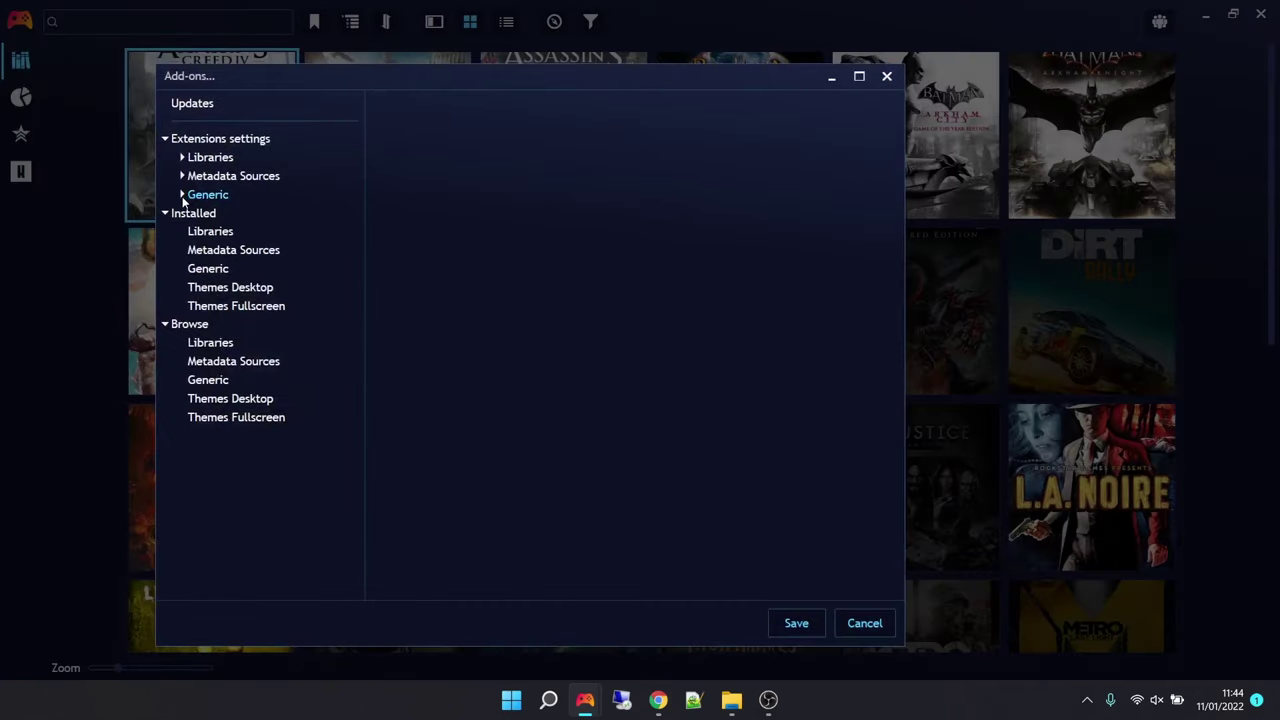
click(182, 195)
click(224, 272)
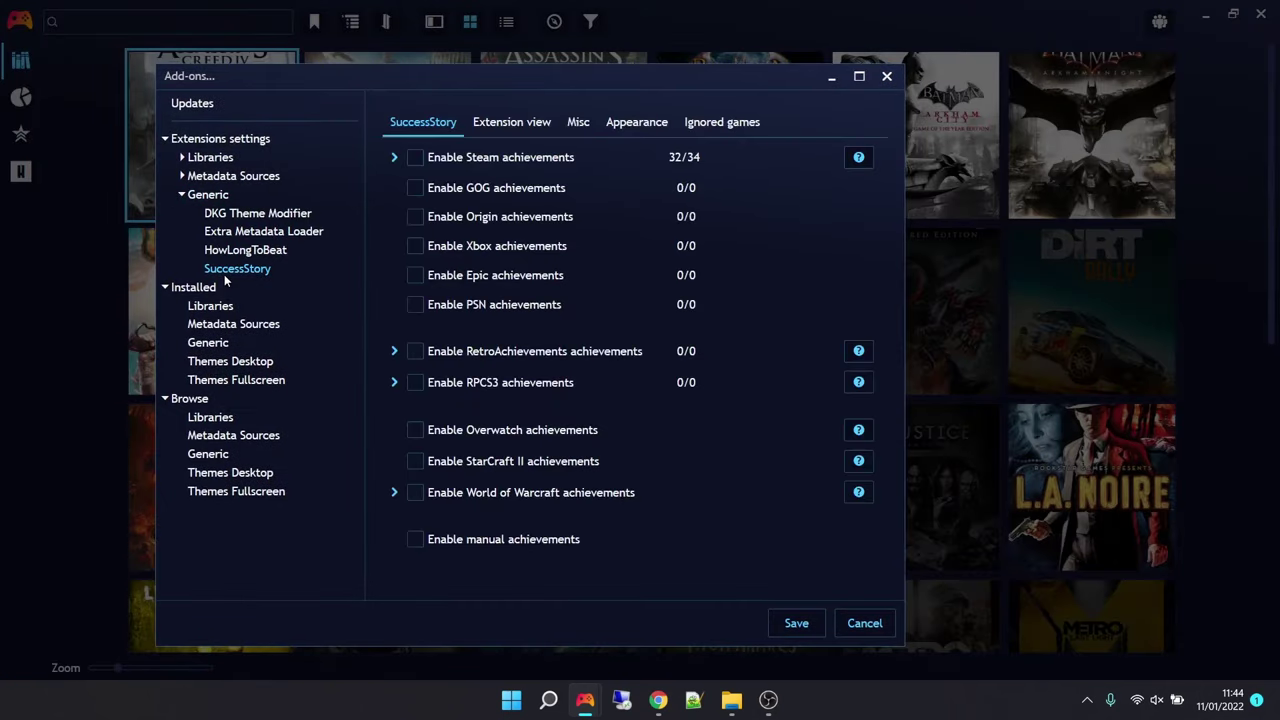
click(416, 157)
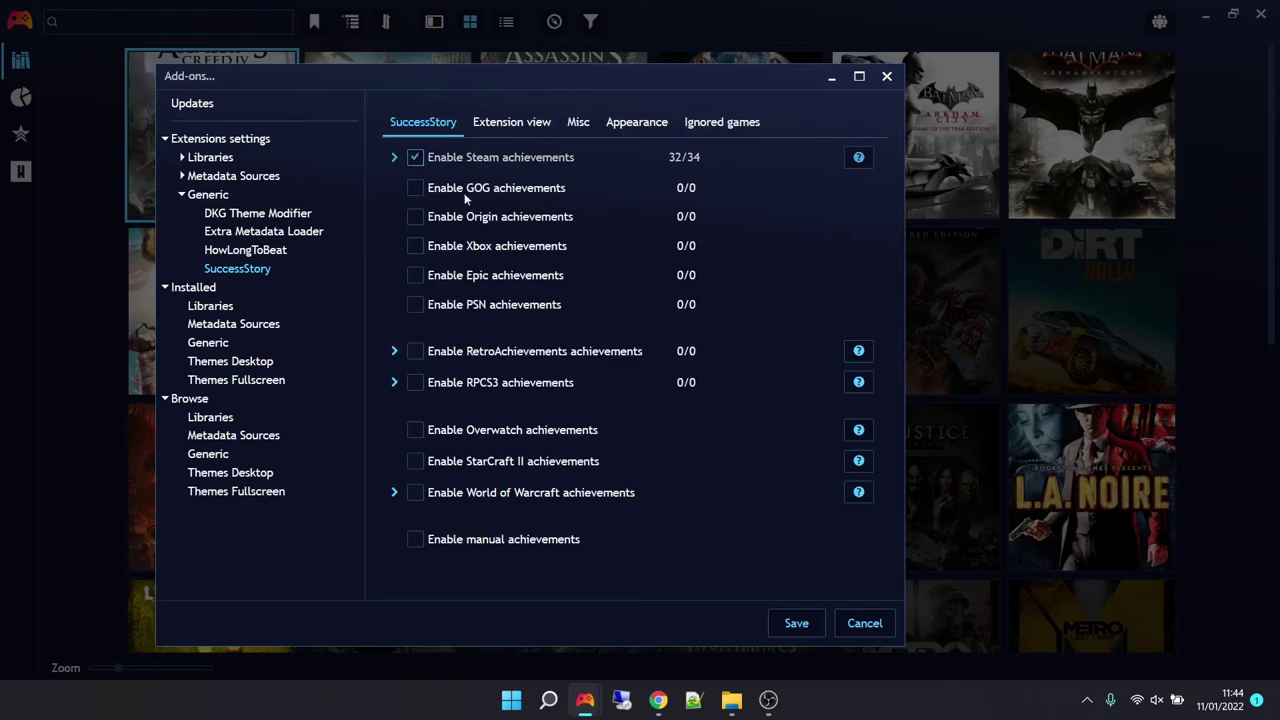
click(792, 623)
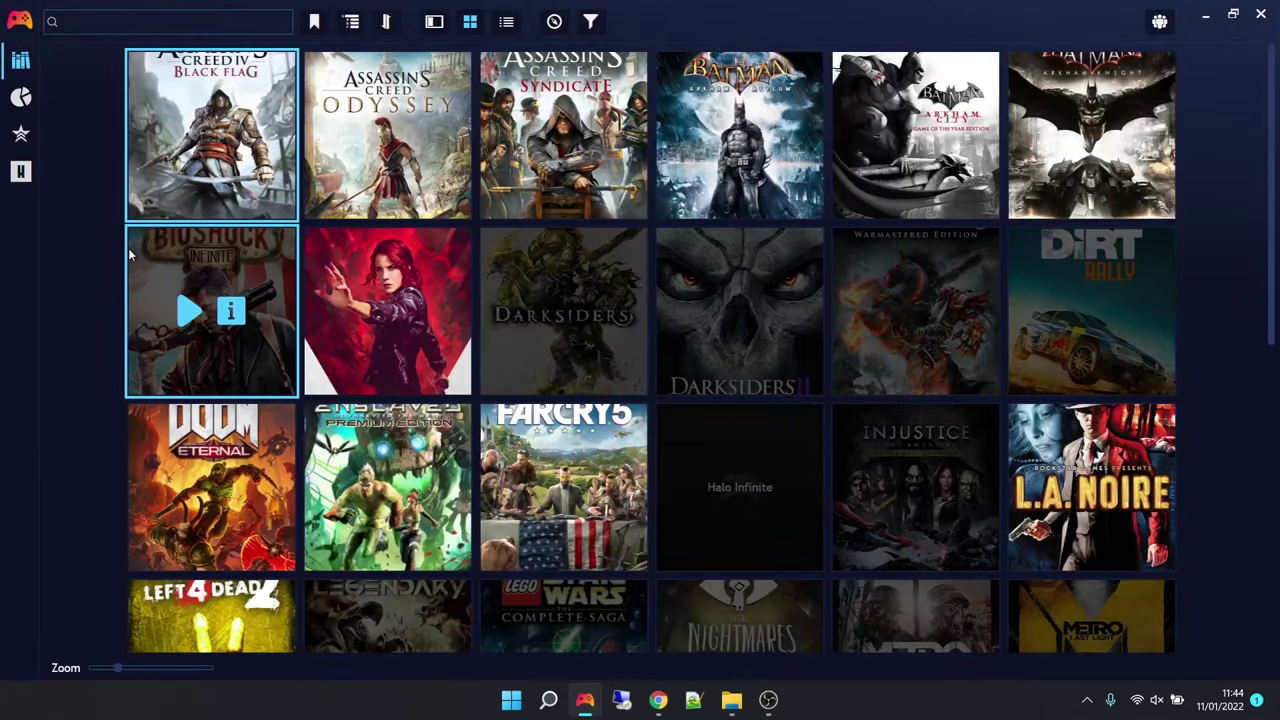
Download the SuccessStory plugin data for all games, limited to missing data only.
click(28, 21)
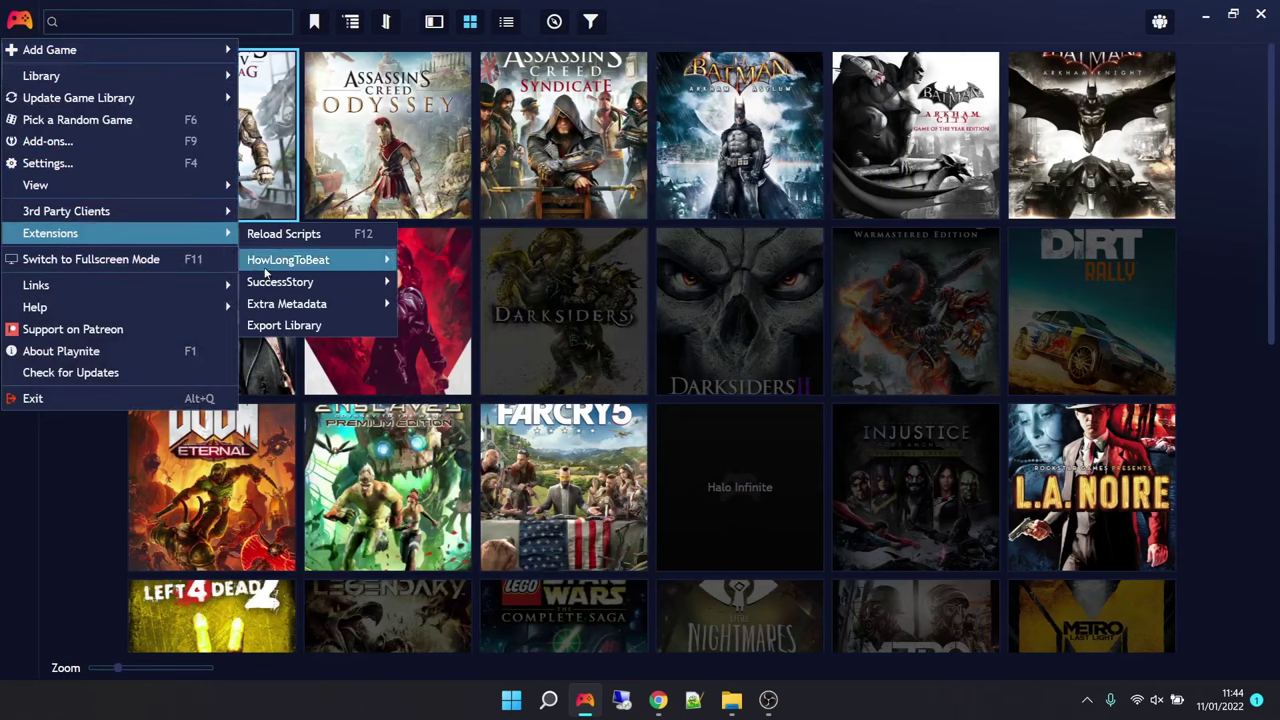
mouse_move(349, 283)
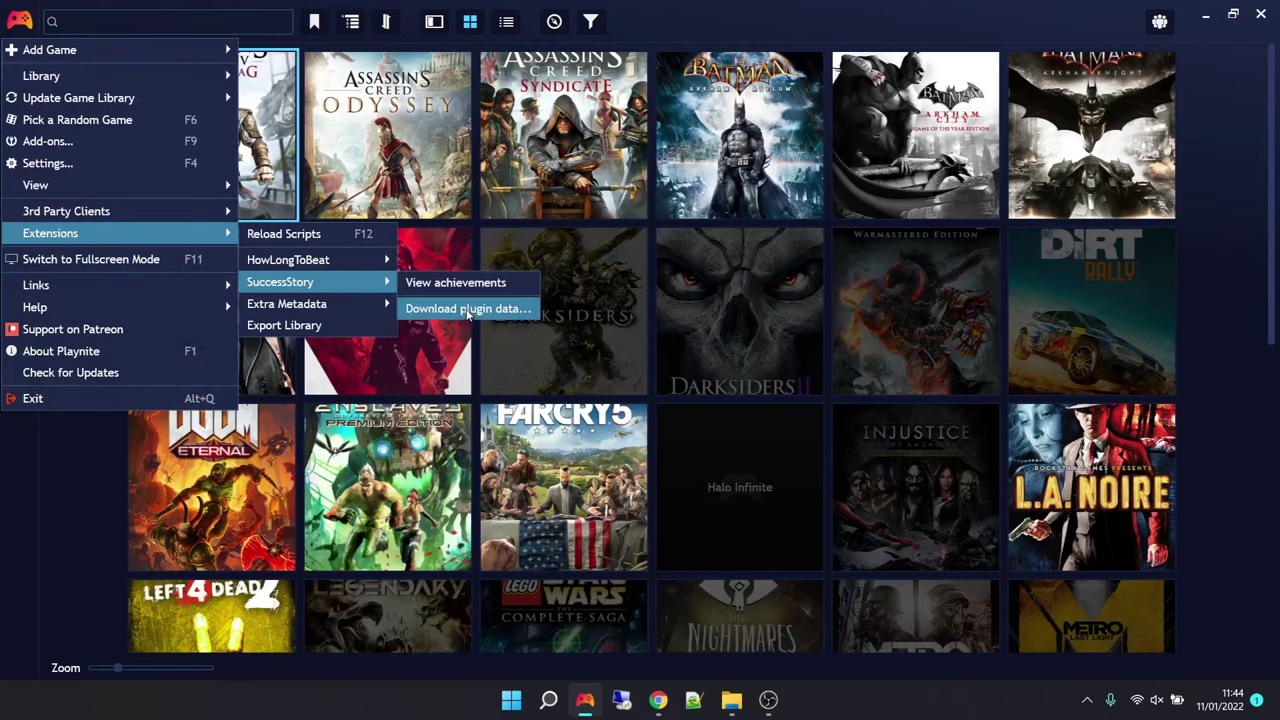
click(466, 309)
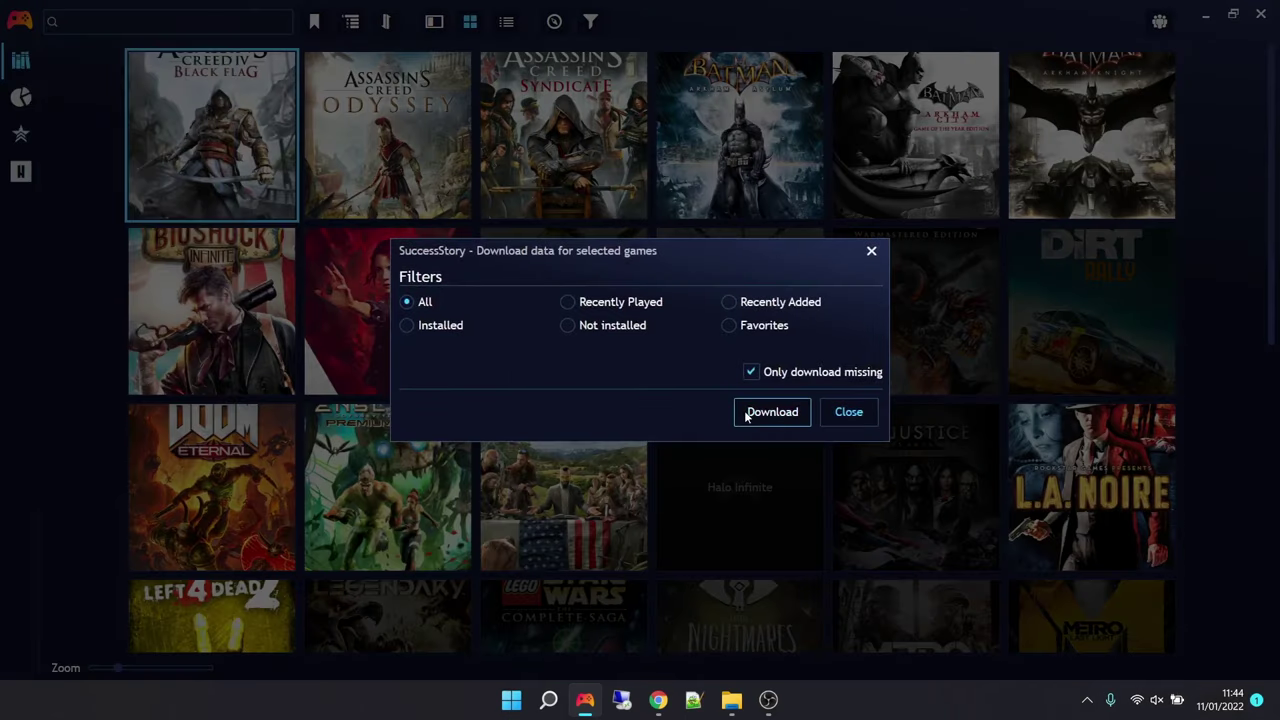
click(746, 416)
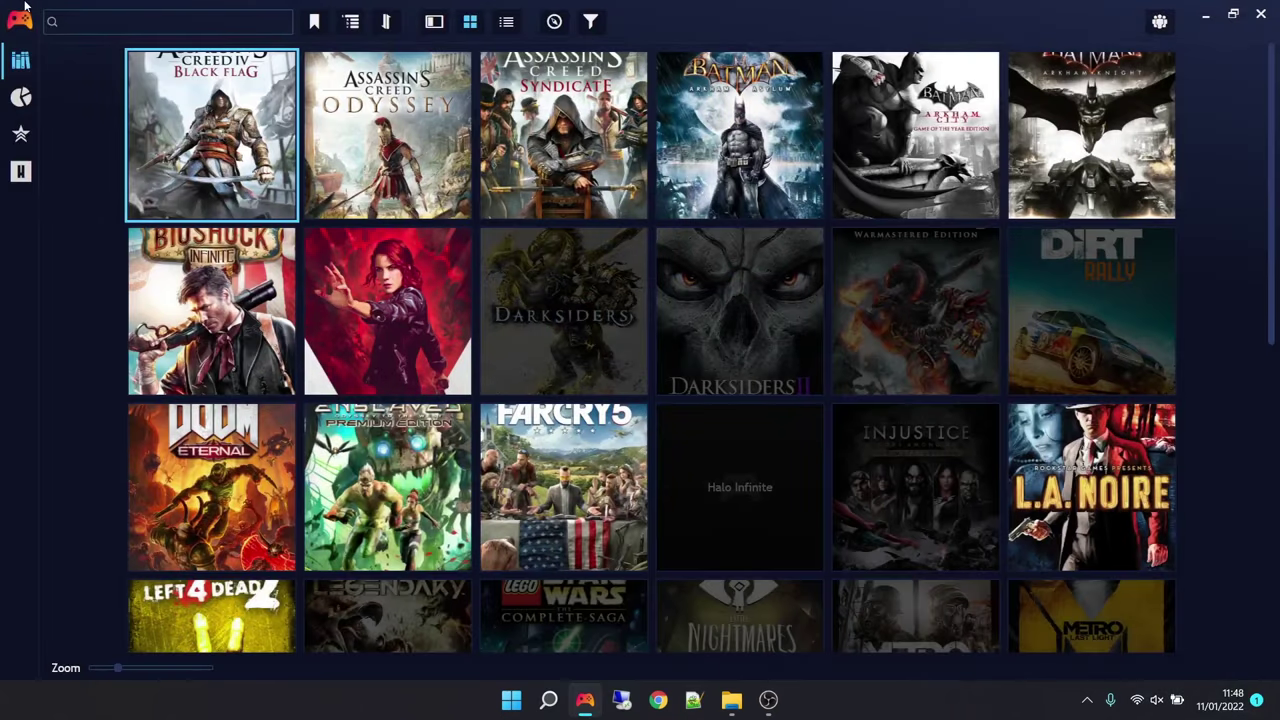
Switch to fullscreen mode and check the achievement progress panel of Assassin's Creed Odyssey.
click(22, 18)
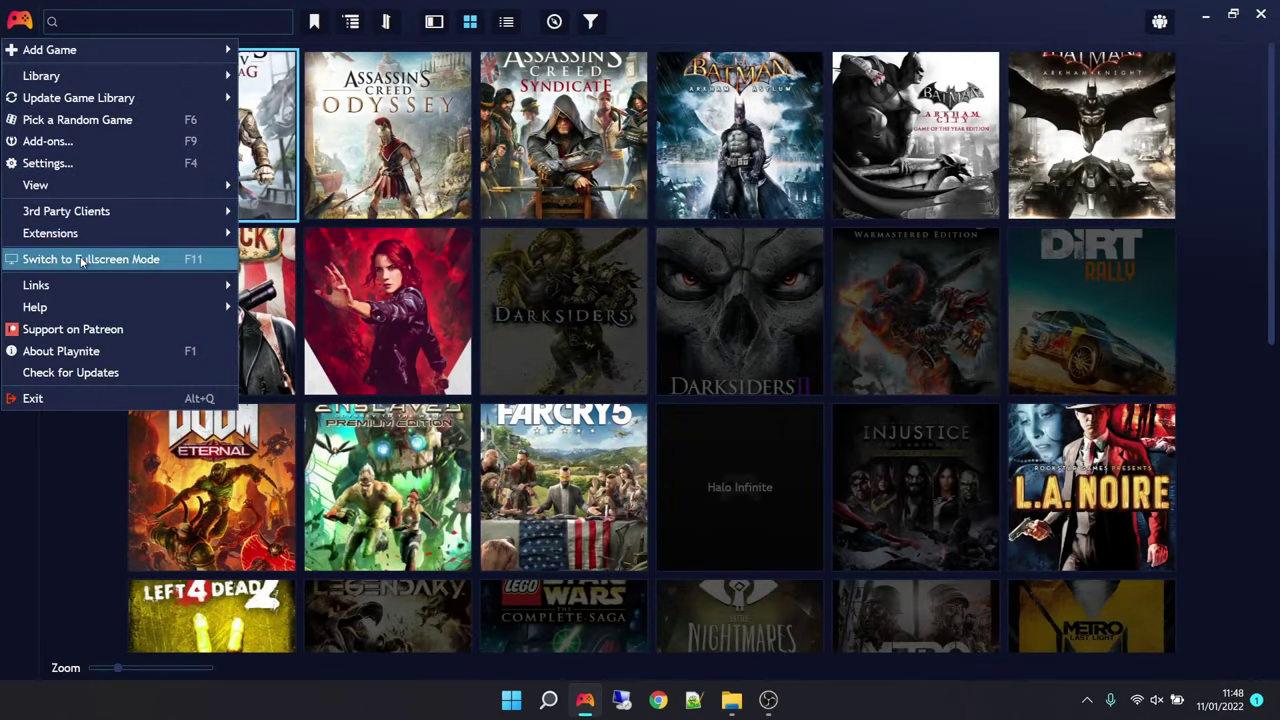
key(alt+Tab)
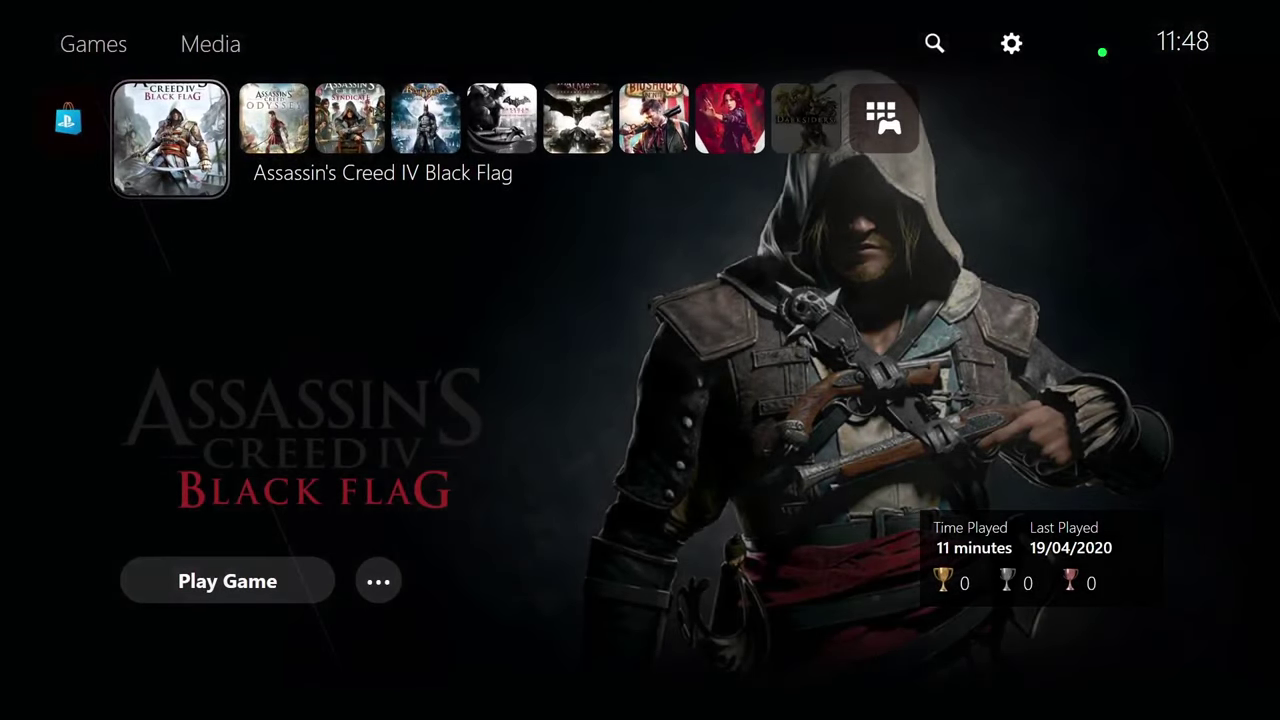
key(Right)
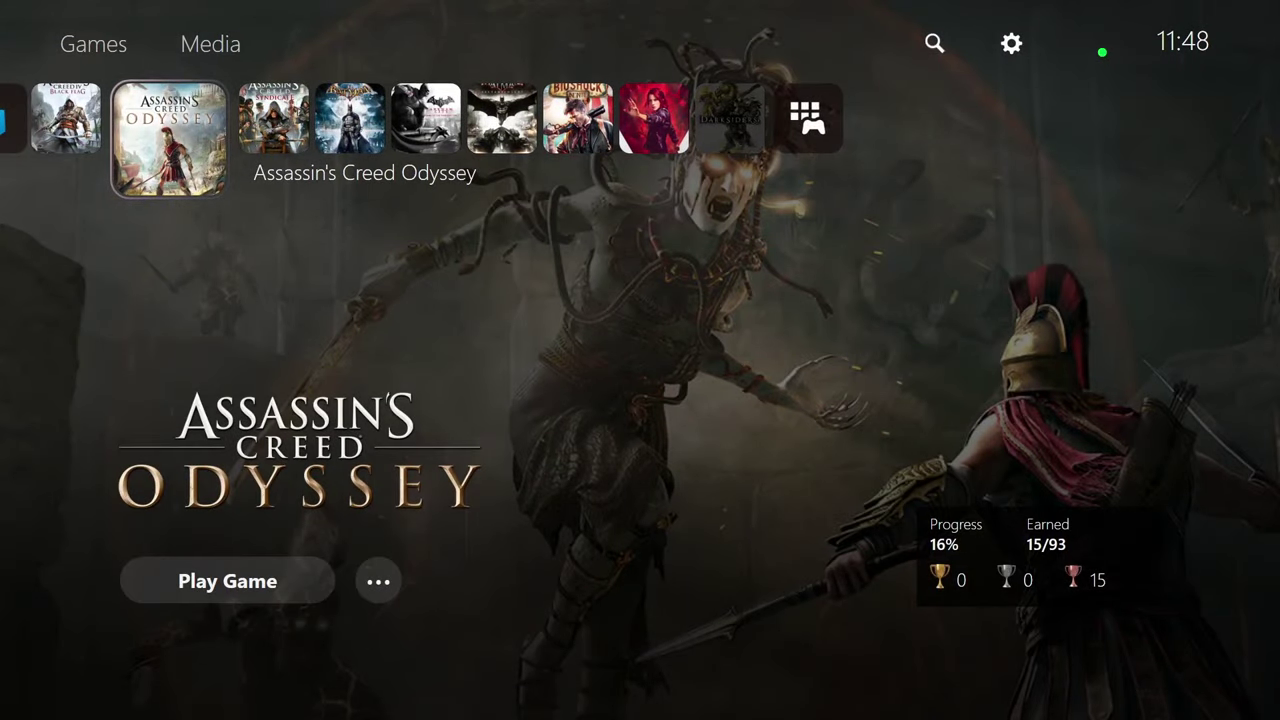
key(Down)
key(Right)
key(Right)
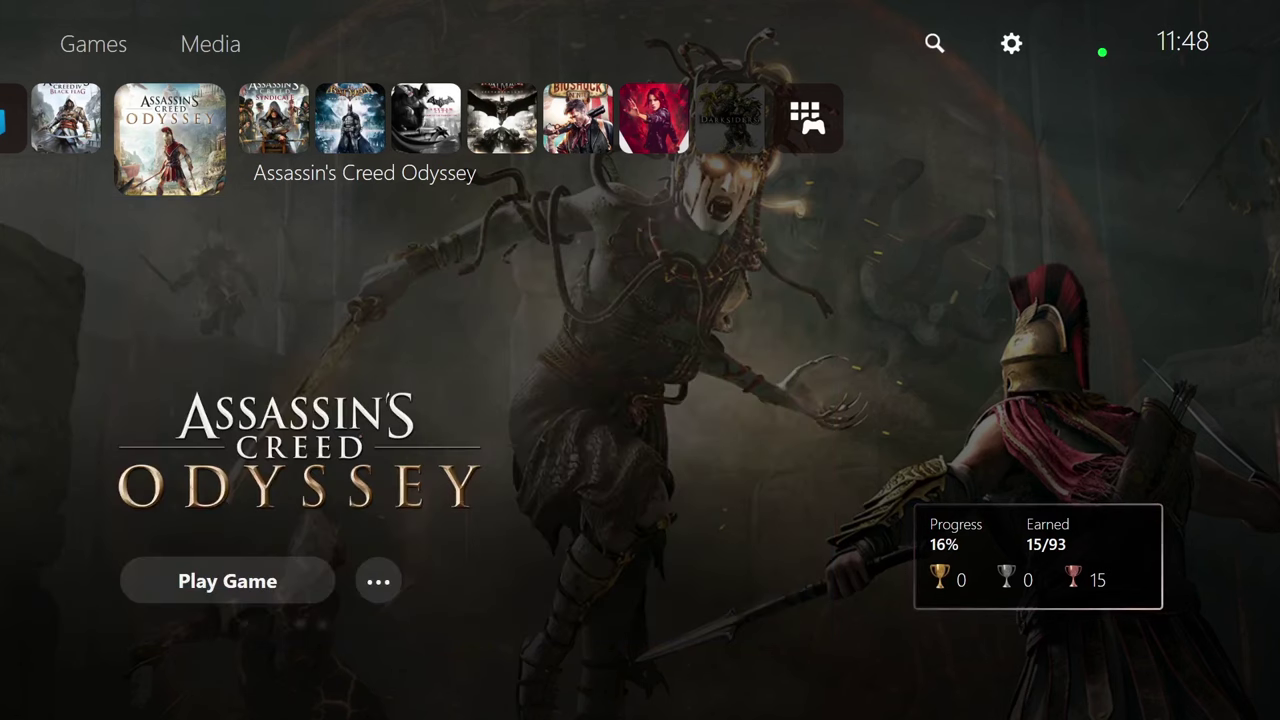
key(Left)
key(Left)
key(Up)
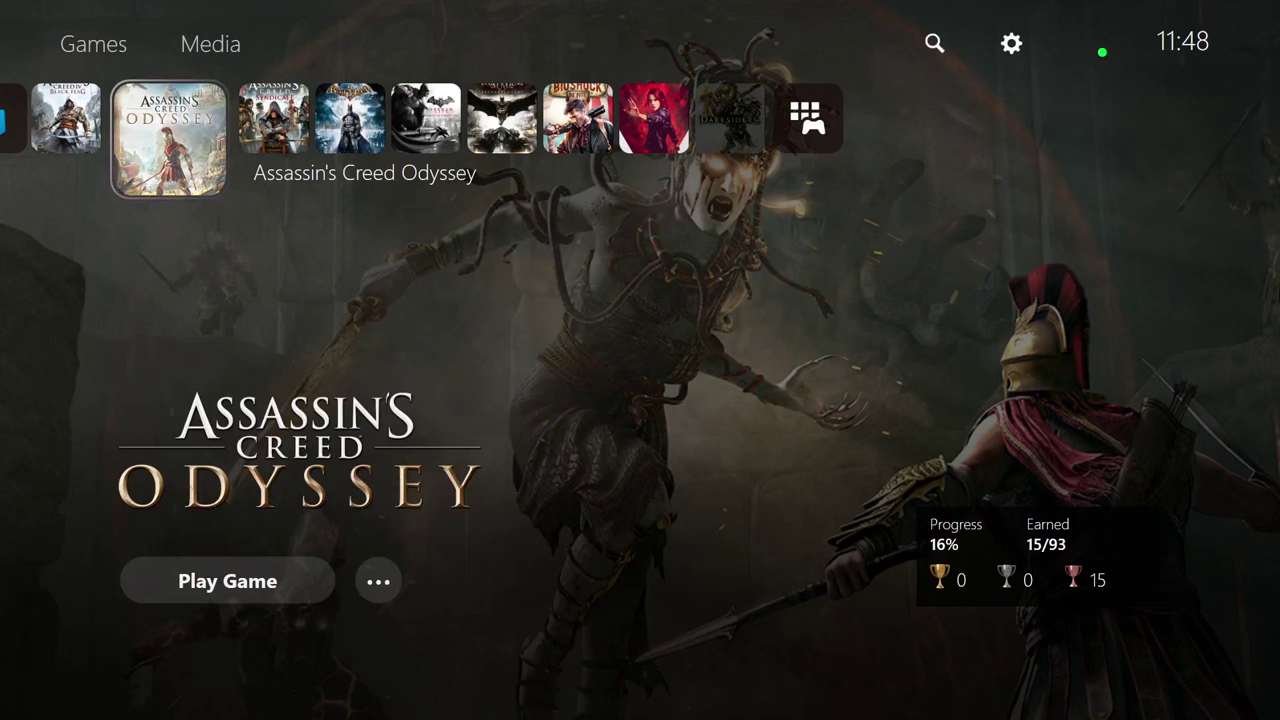
Examine the Assassin's Creed Odyssey details page with its video controls, and return to the game row.
key(Down)
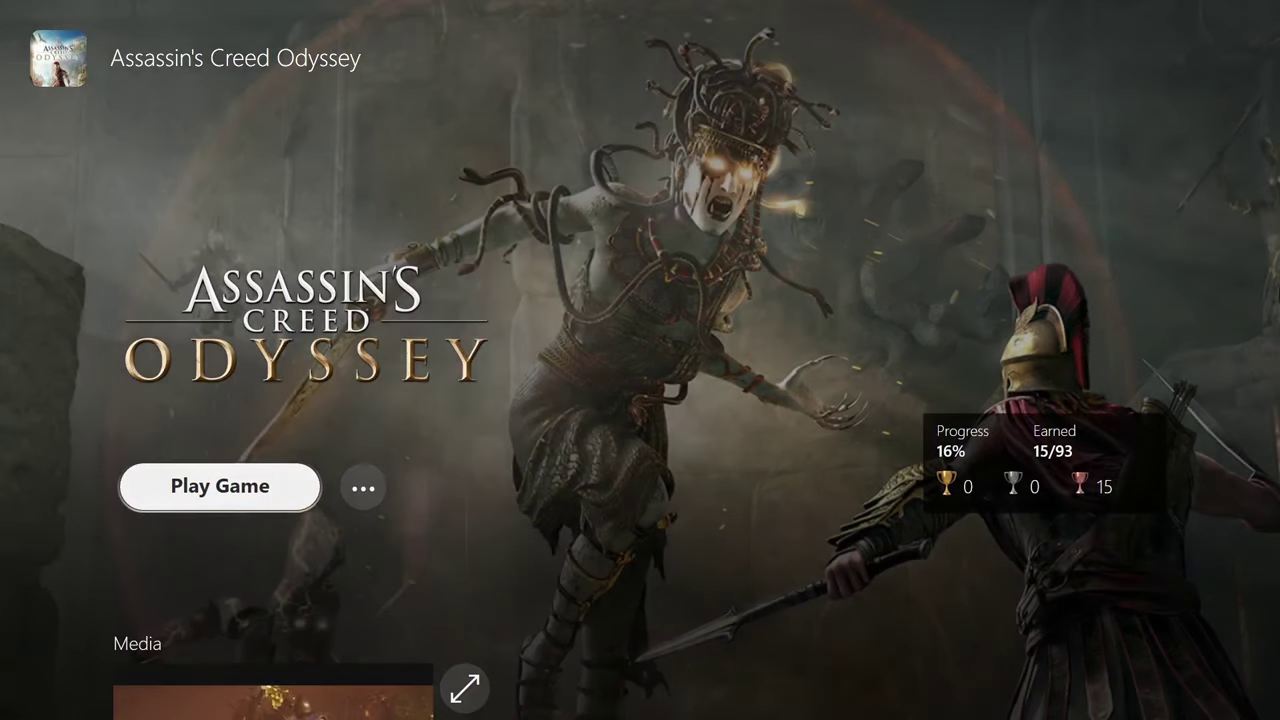
key(Down)
key(Down)
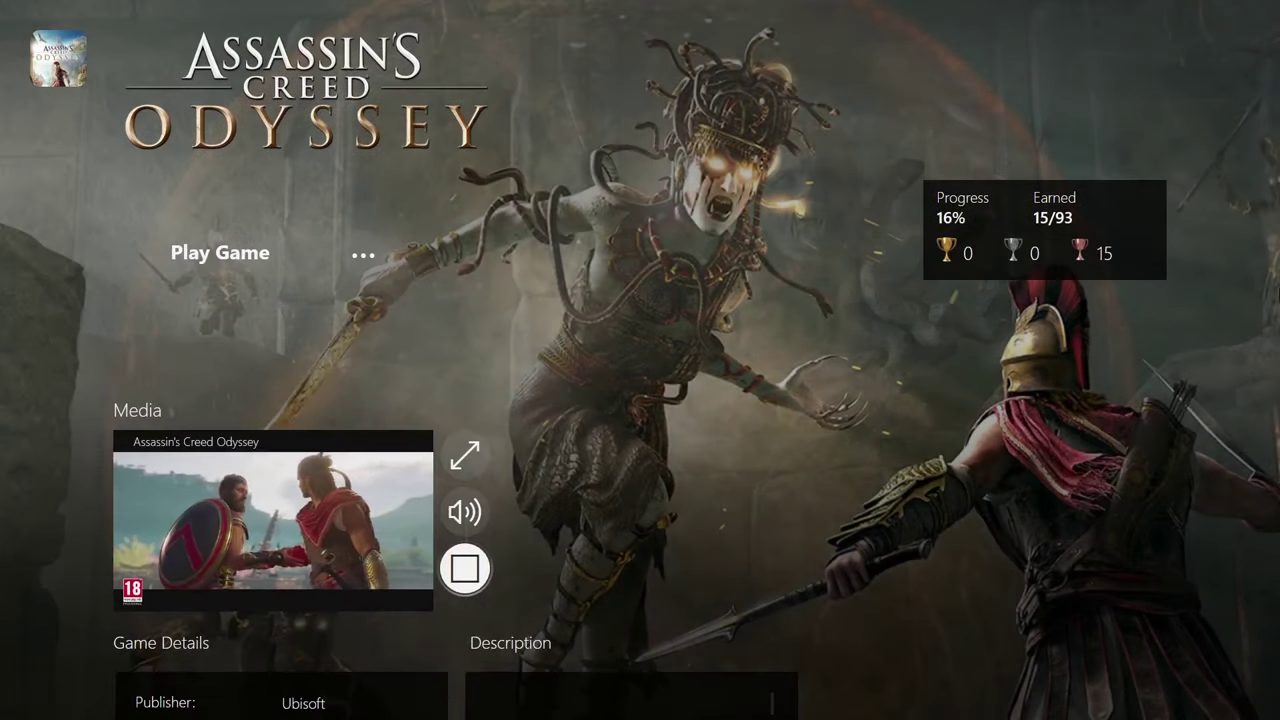
key(Down)
key(Up)
key(Up)
key(Up)
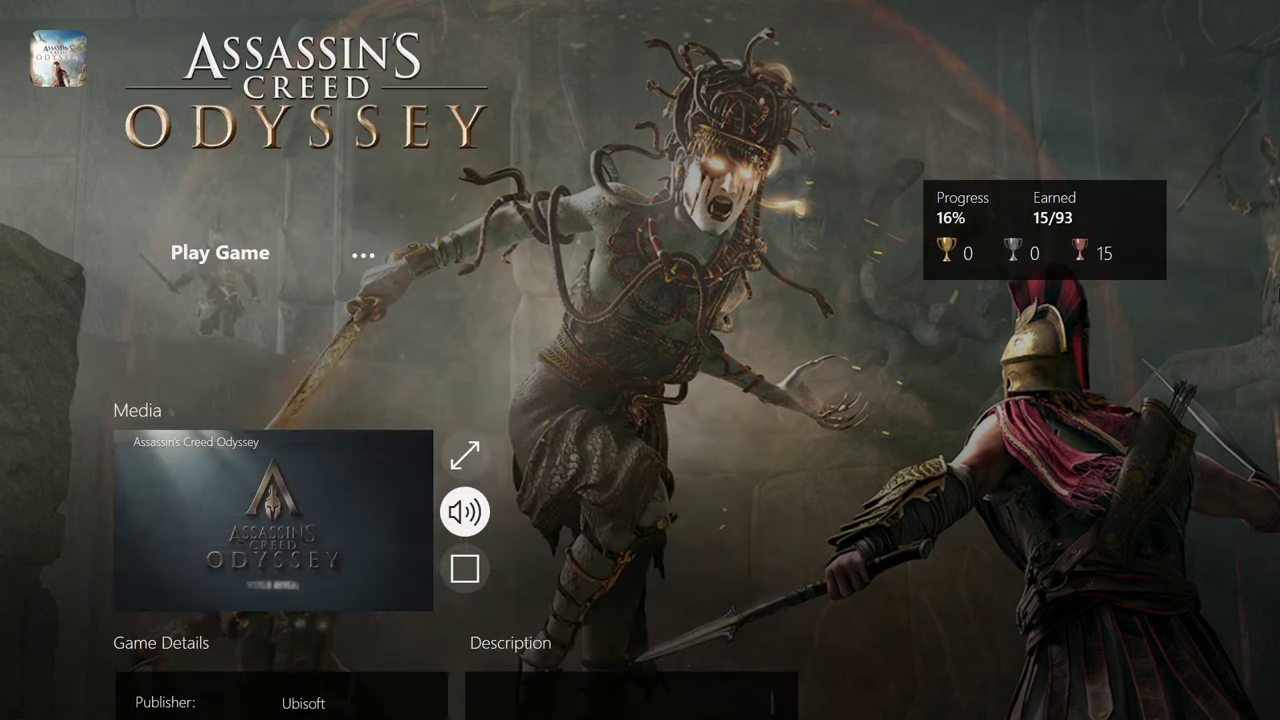
key(Up)
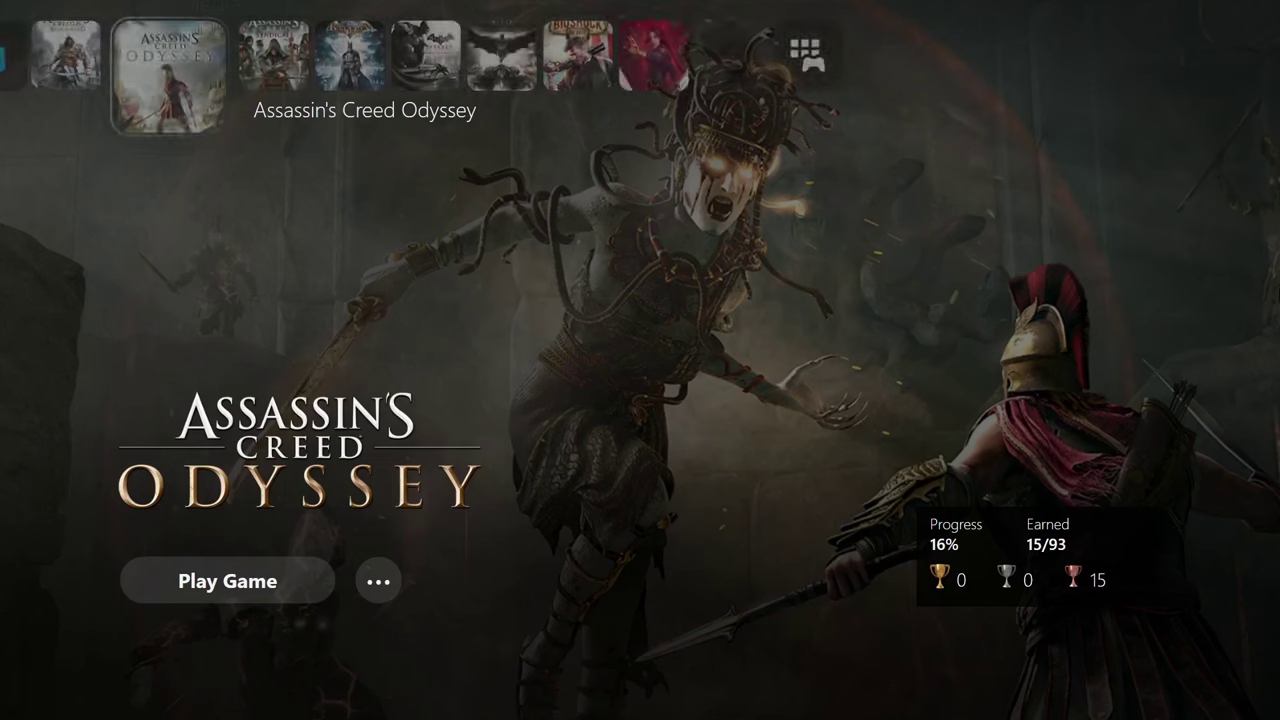
Examine the media, game details and description of Assassin's Creed Syndicate, and return to the game row.
key(Right)
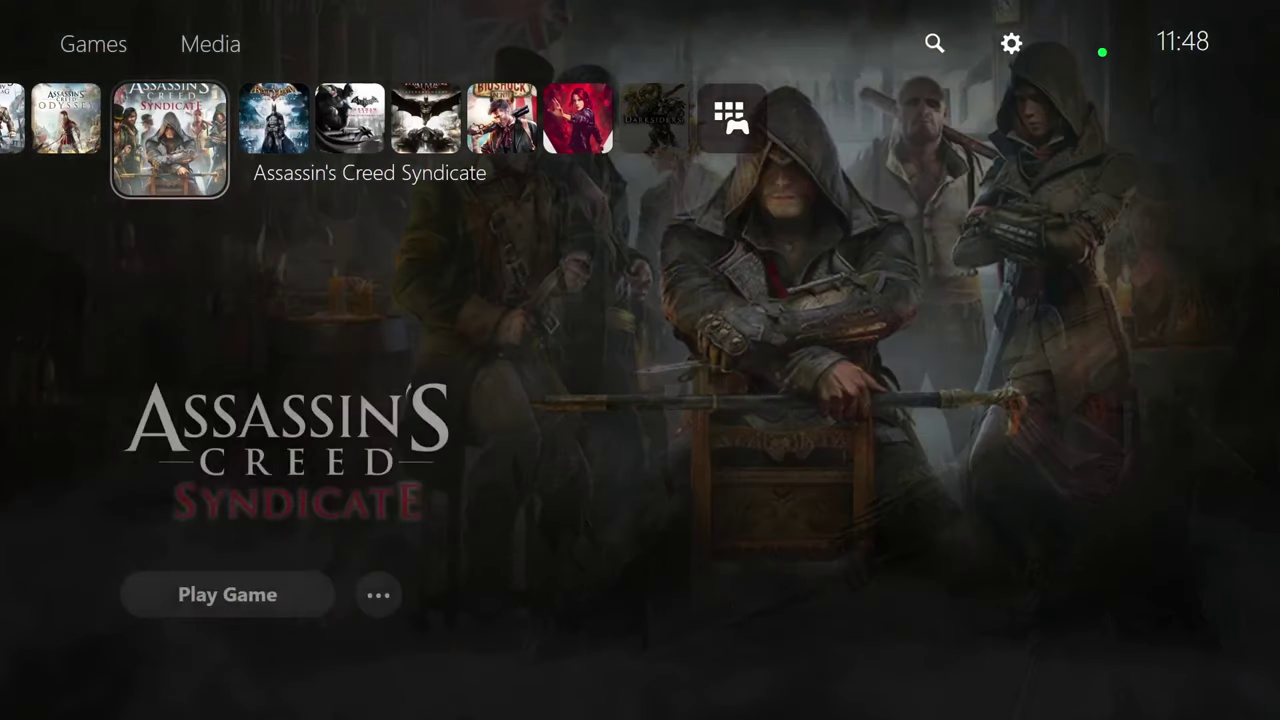
key(Down)
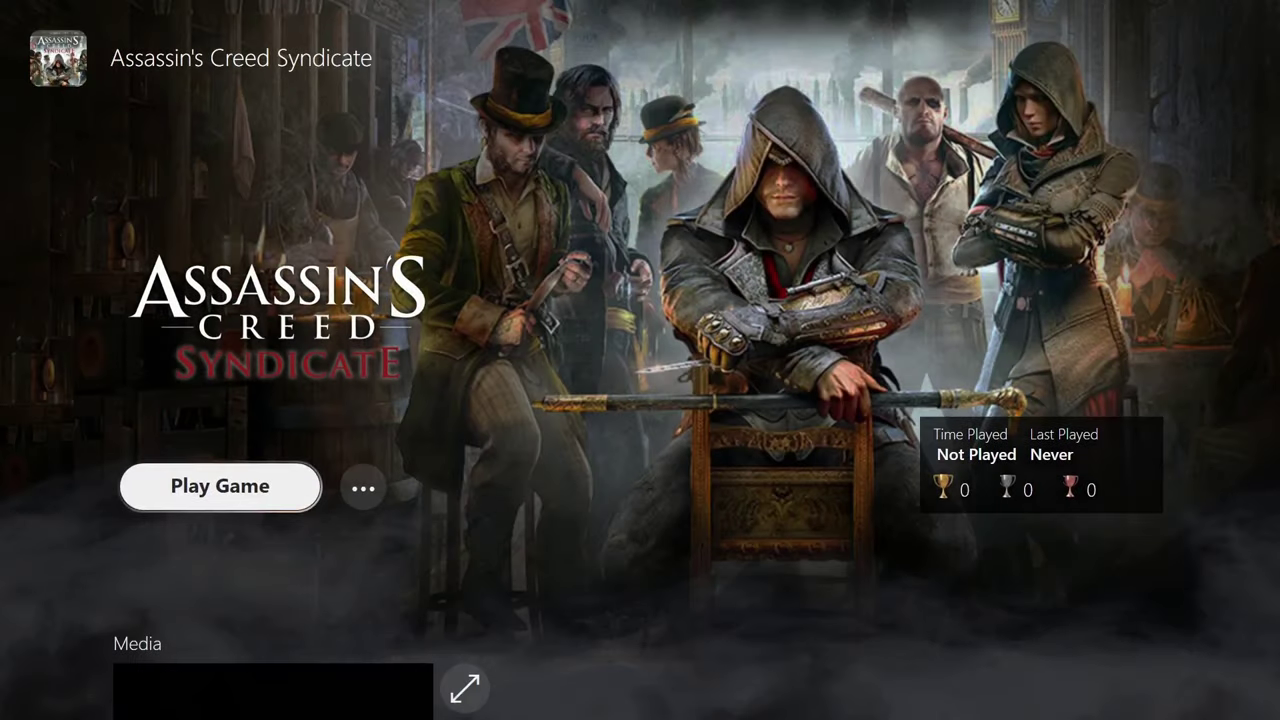
key(Down)
key(Down)
key(Down)
key(Right)
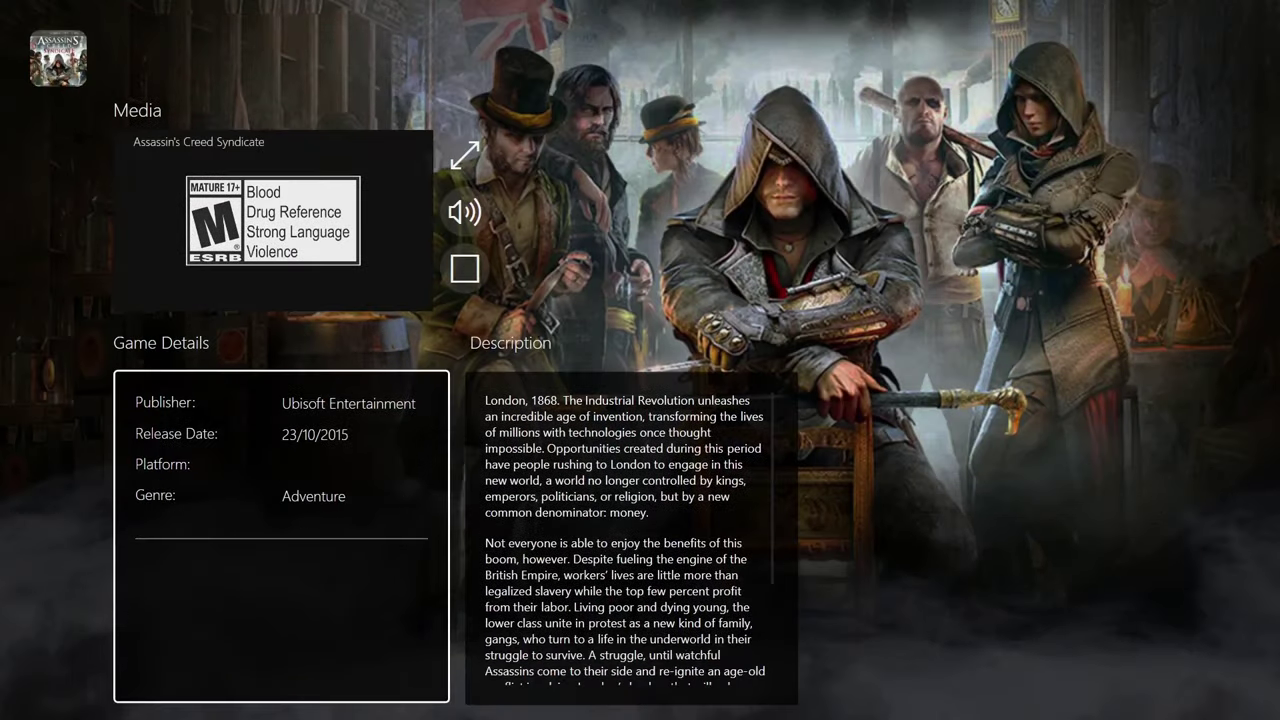
key(Up)
key(Up)
key(Up)
key(Up)
key(Up)
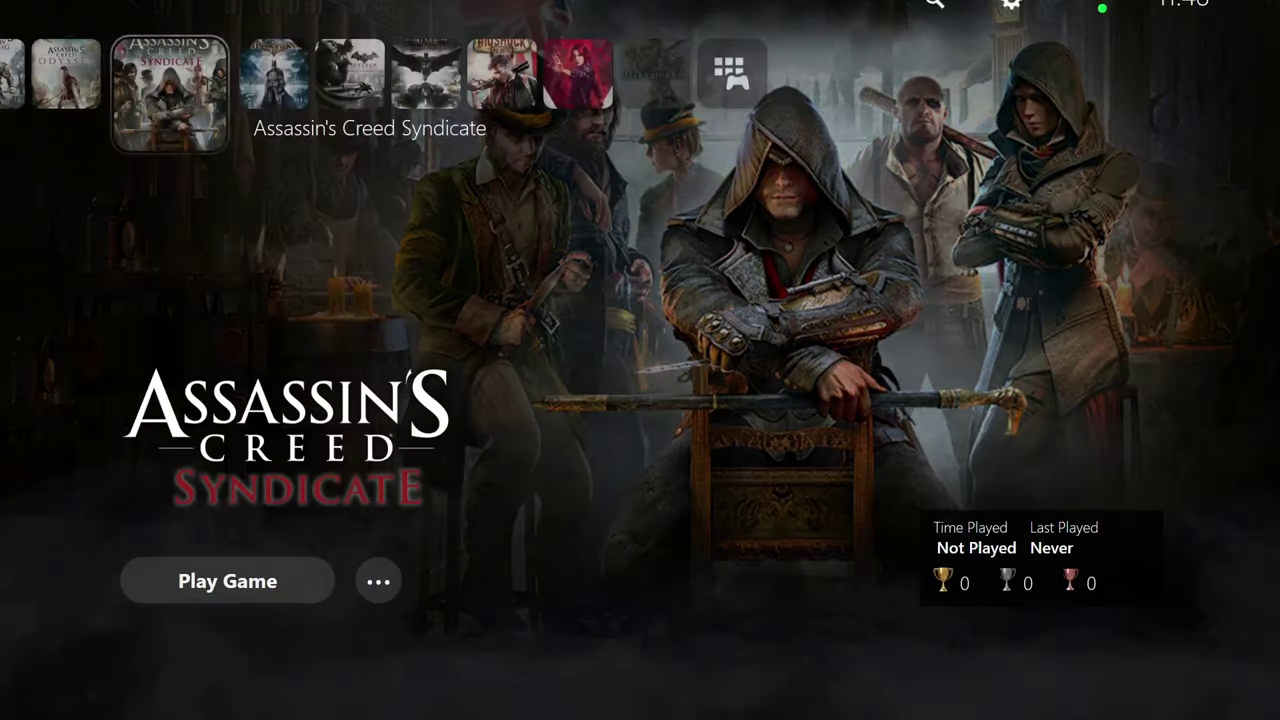
Examine the details page of Batman: Arkham Asylum GOTY Edition and go back along the game row.
key(Right)
key(Down)
key(Down)
key(Down)
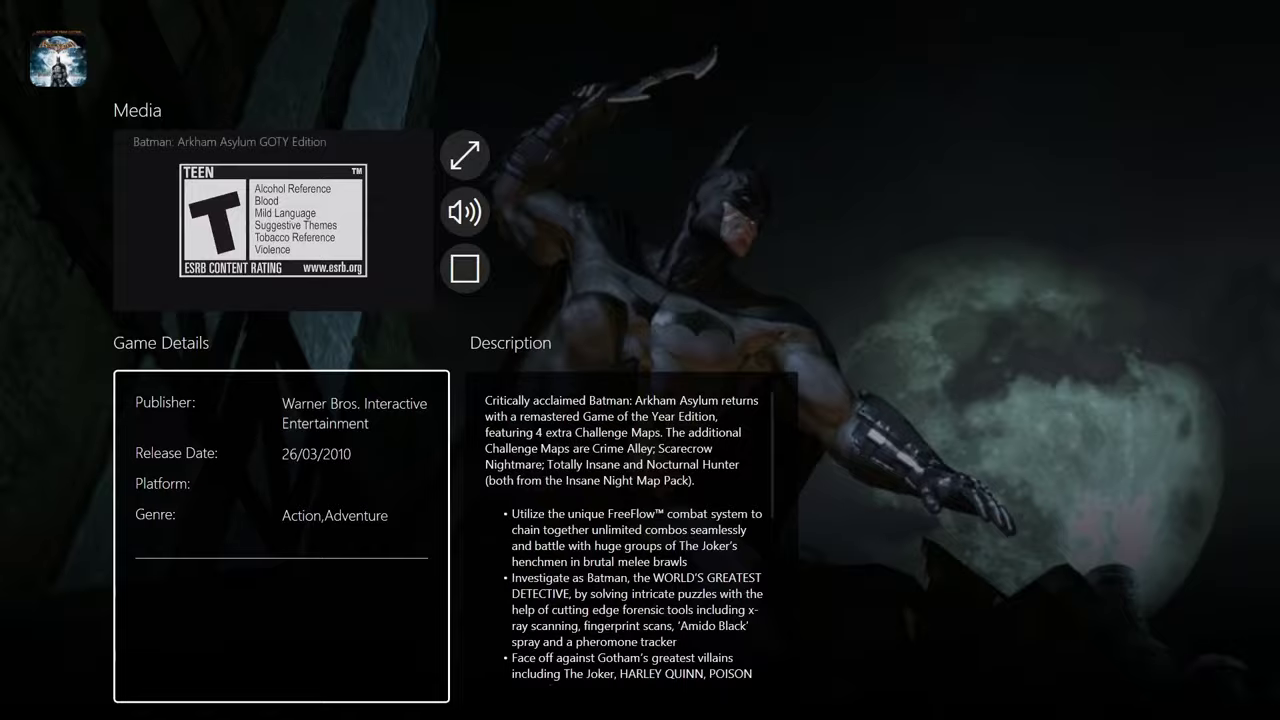
key(Escape)
key(Left)
key(Left)
key(Left)
key(Left)
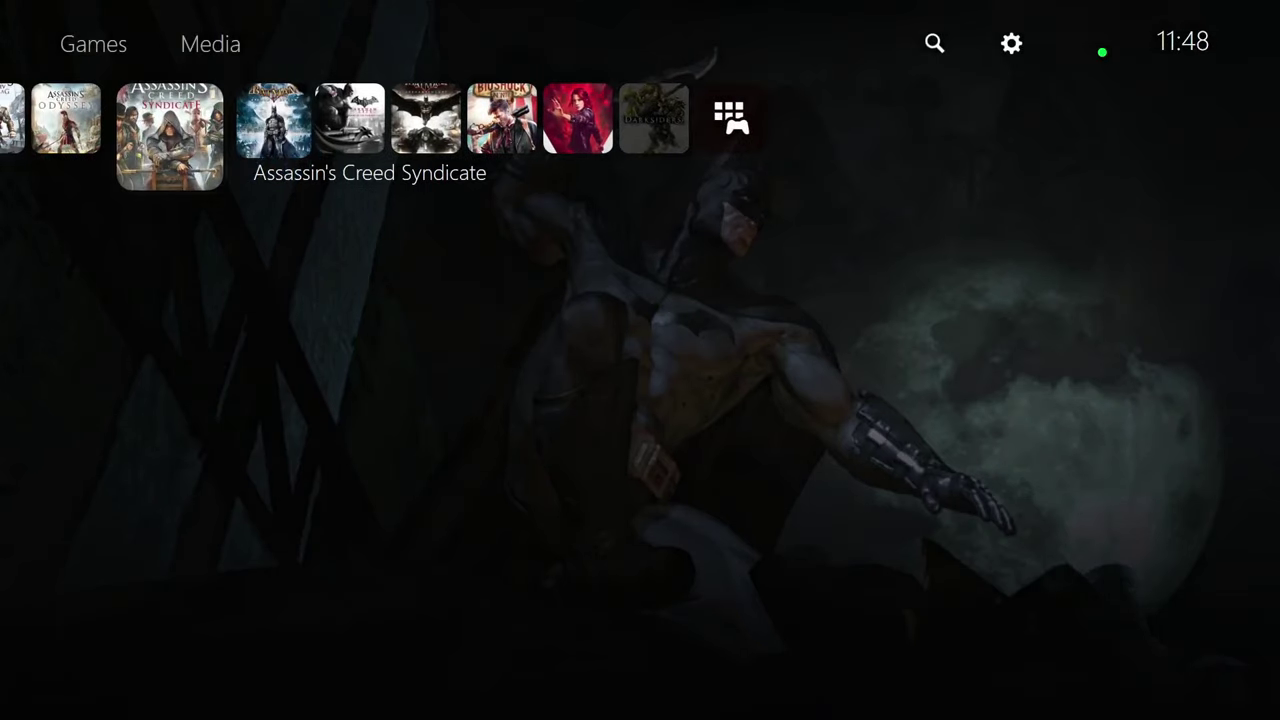